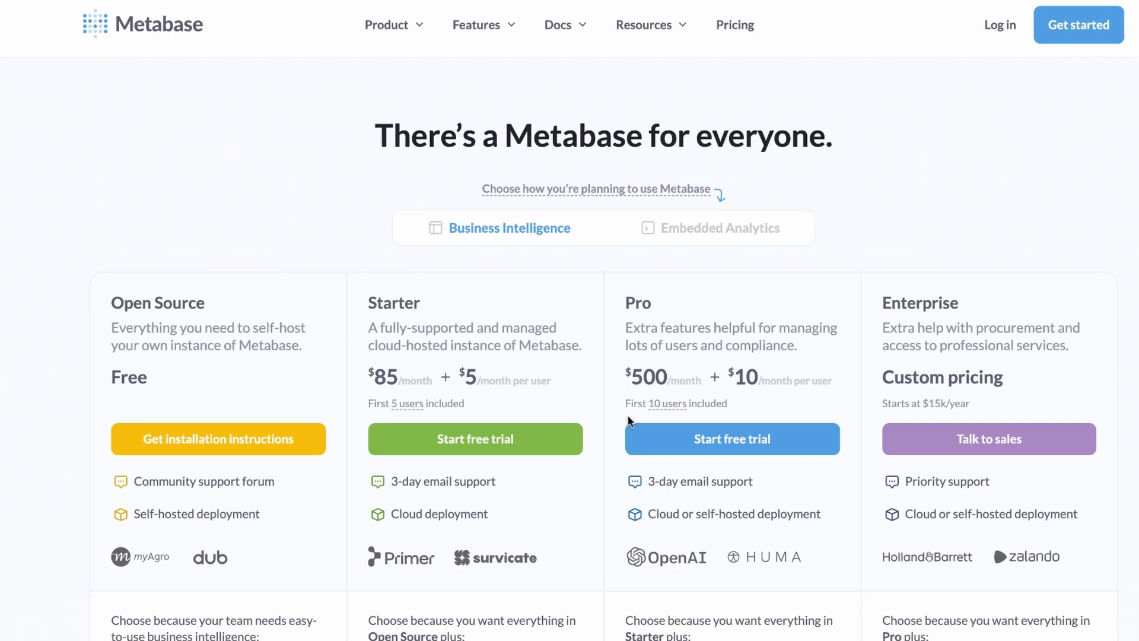
Examine the Open Source, Starter, Pro and Enterprise plans on the pricing page, comparing prices, deployment options and included features.
scroll(641, 379, down, 2)
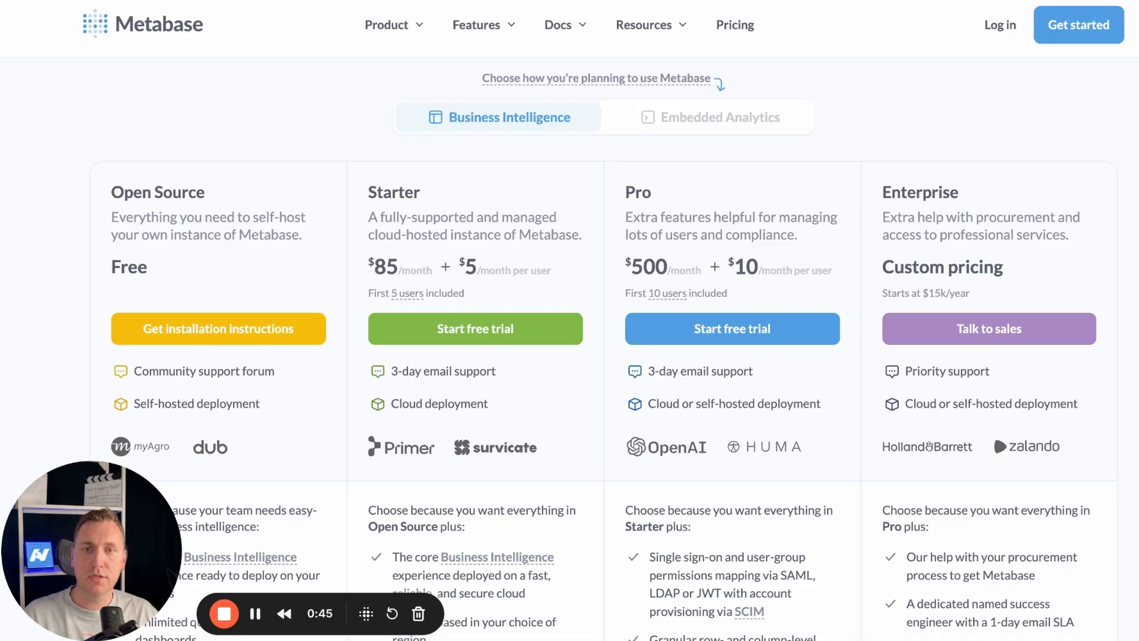
scroll(602, 356, down, 1)
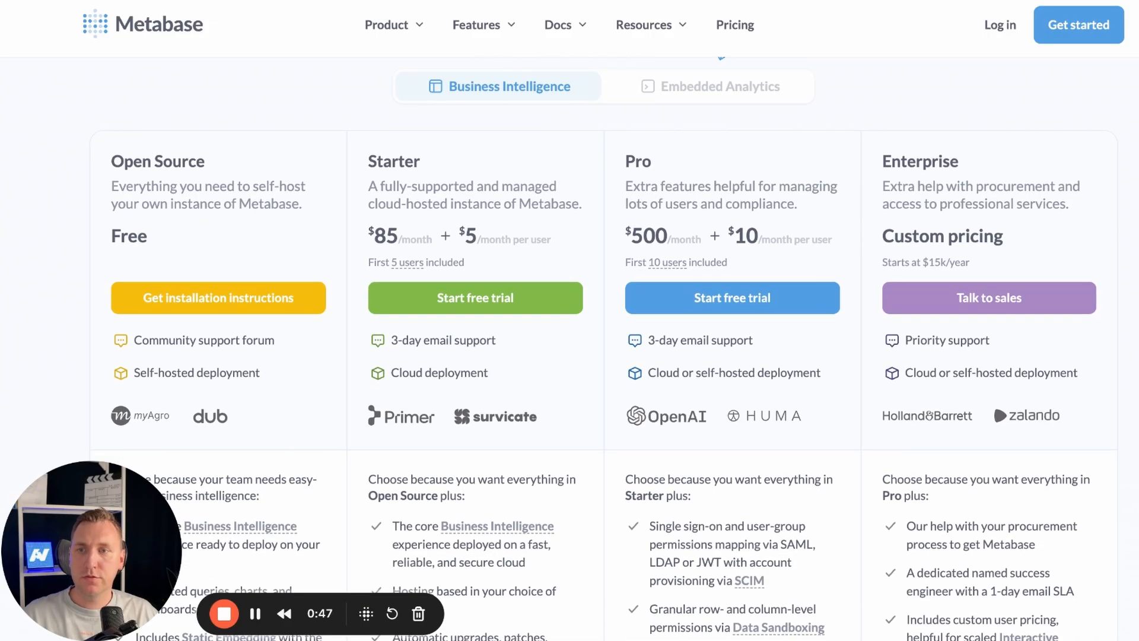
scroll(349, 210, up, 1)
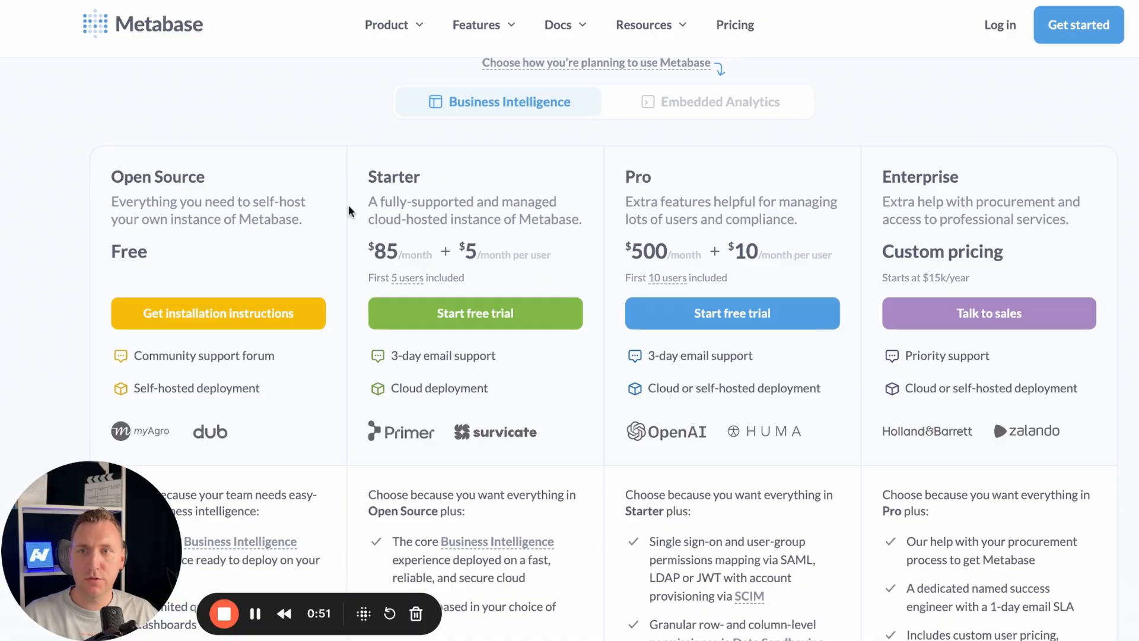
scroll(350, 211, down, 2)
scroll(350, 210, up, 5)
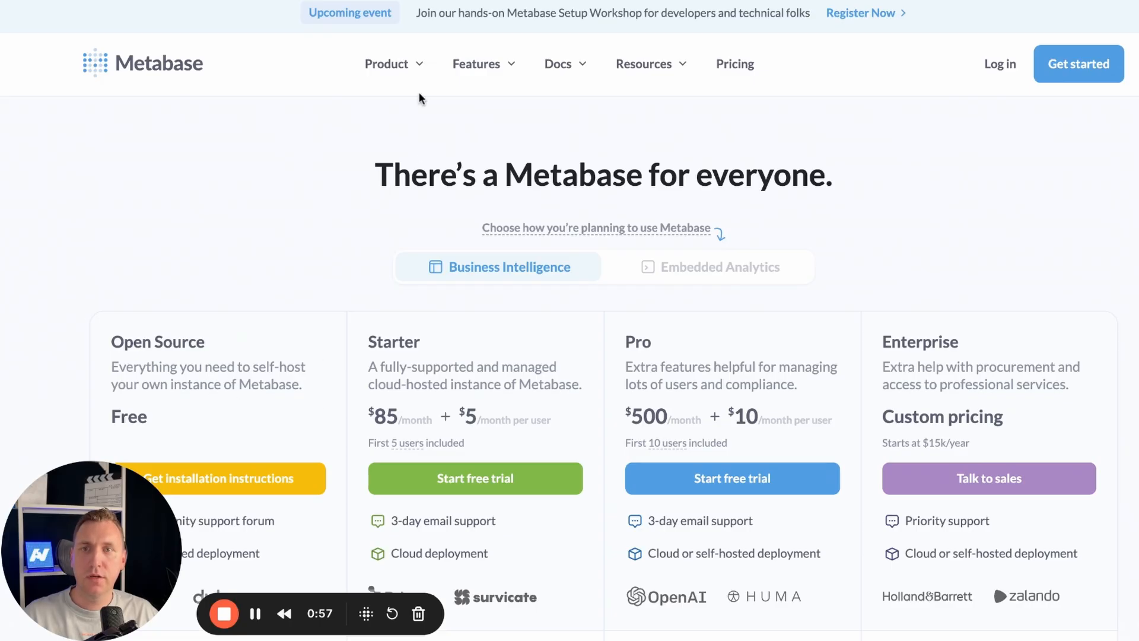
mouse_move(402, 66)
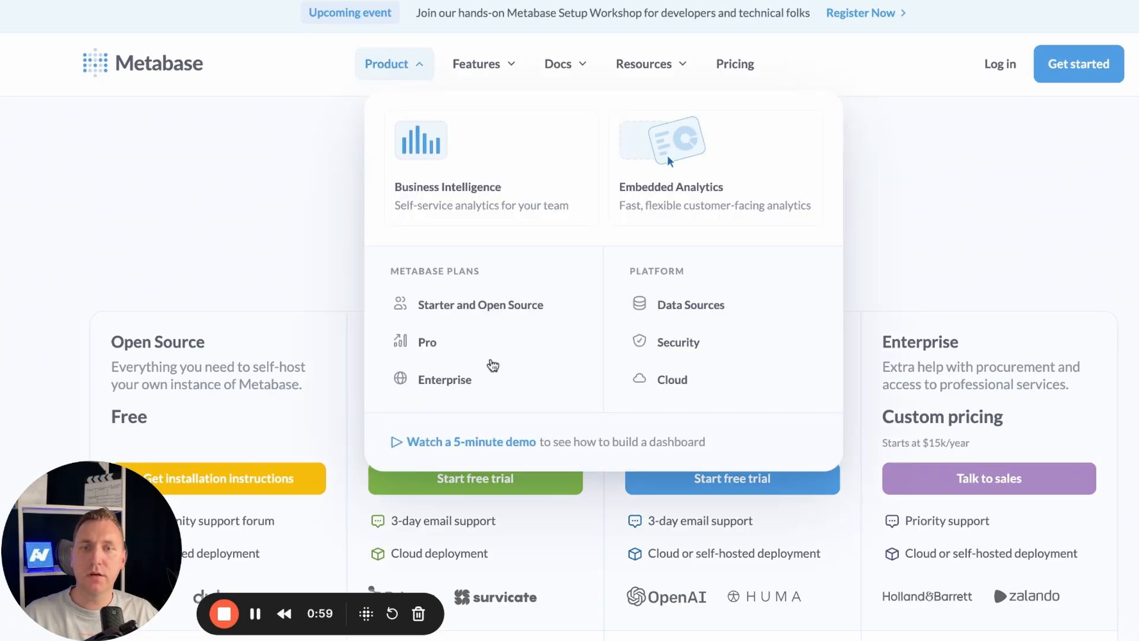
scroll(677, 542, down, 4)
scroll(676, 540, down, 4)
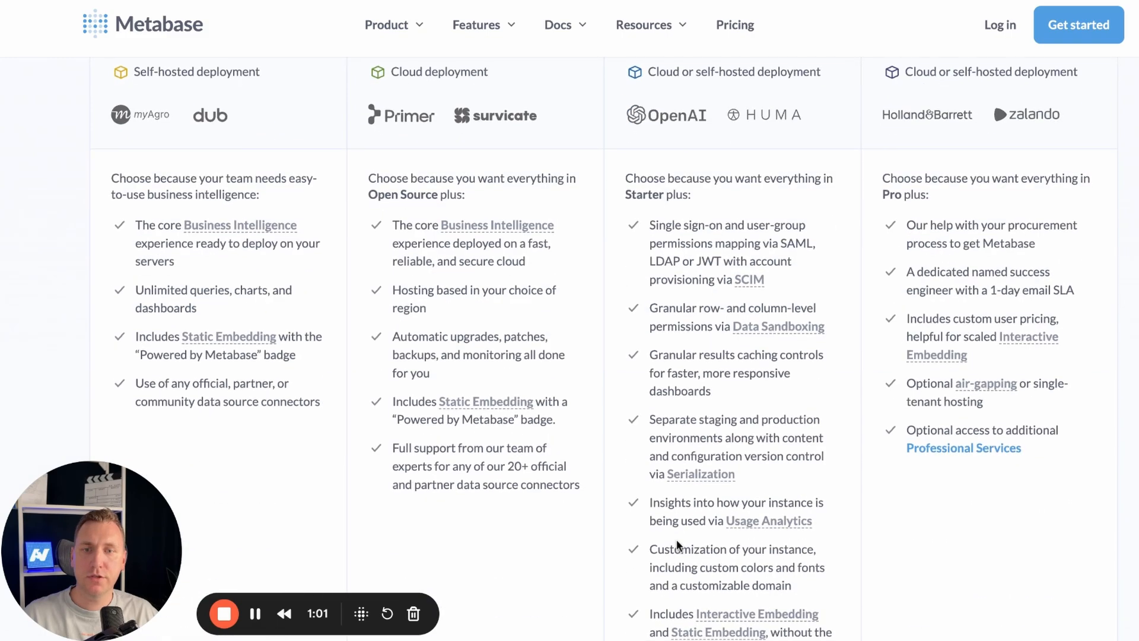
scroll(677, 539, down, 3)
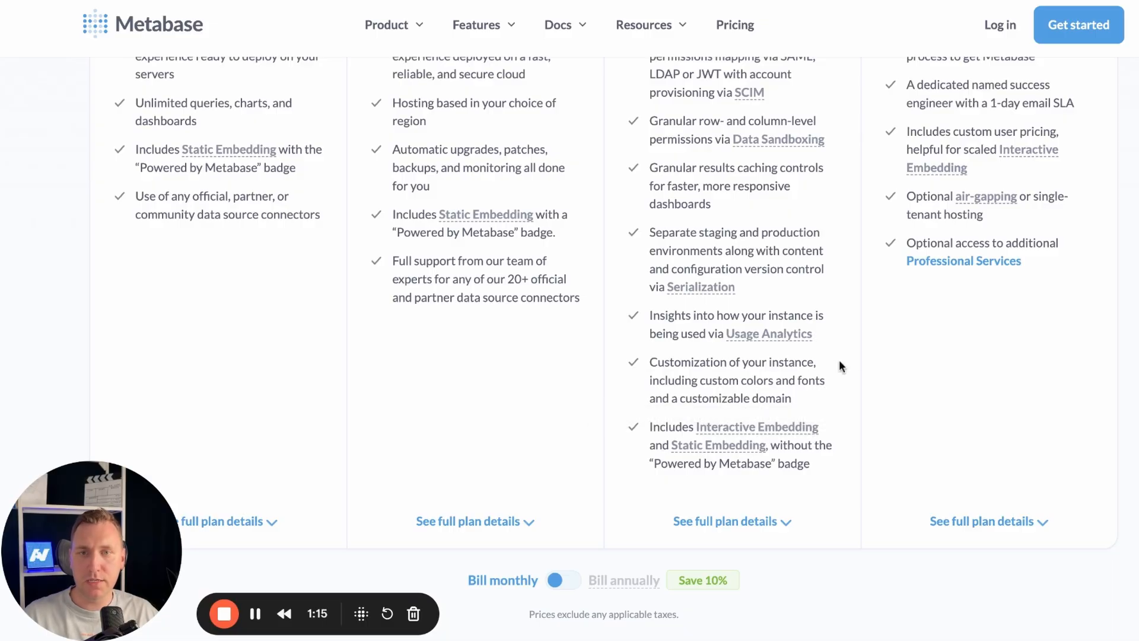
scroll(837, 361, up, 7)
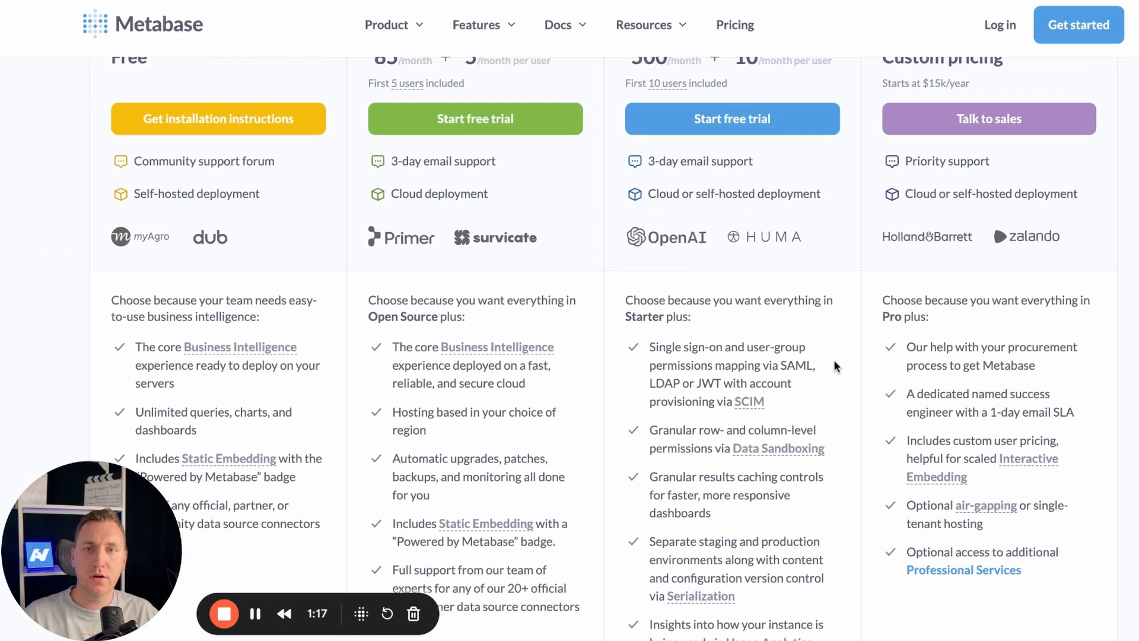
scroll(834, 362, up, 2)
scroll(993, 397, down, 5)
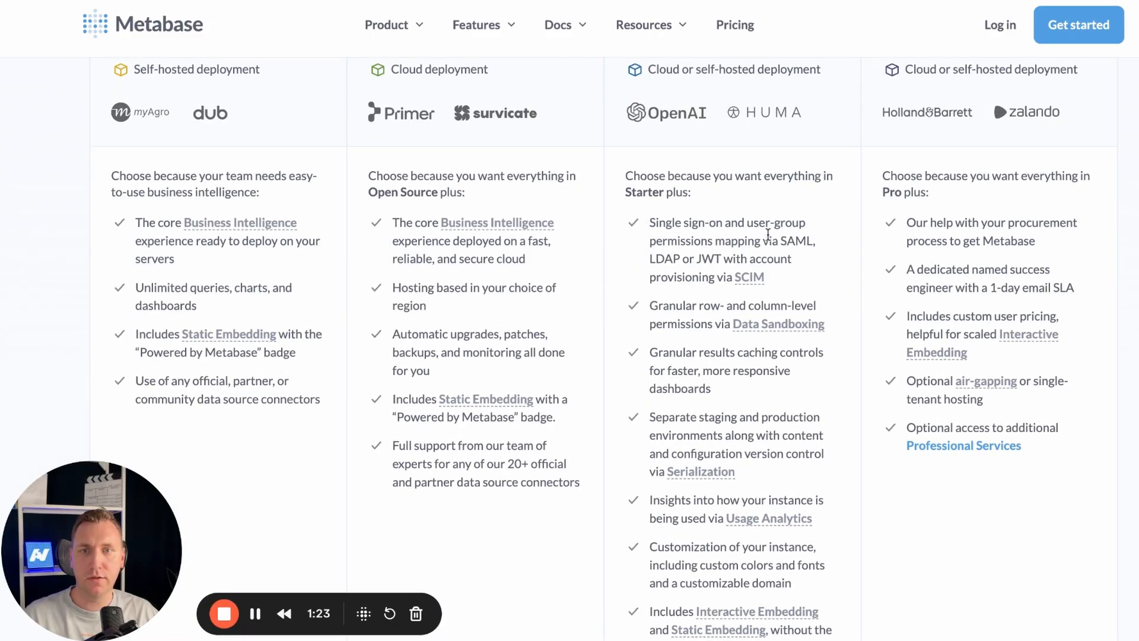
scroll(768, 235, up, 8)
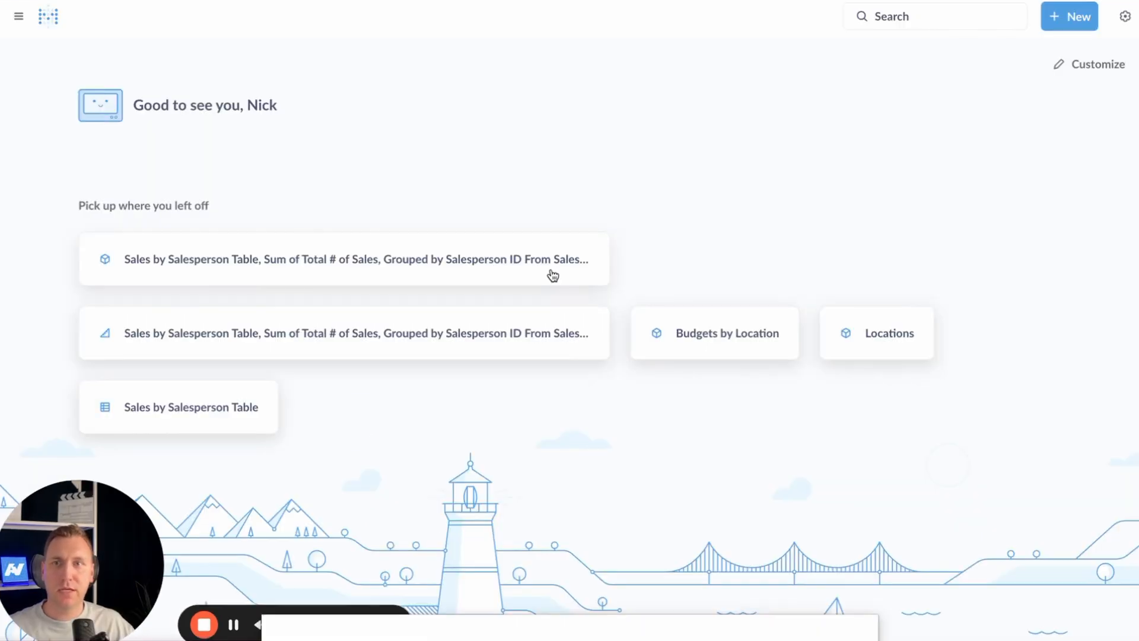
View the collections in the navigation sidebar, including the contents of Automatically Generated Dashboards, and hide the sidebar again.
click(19, 19)
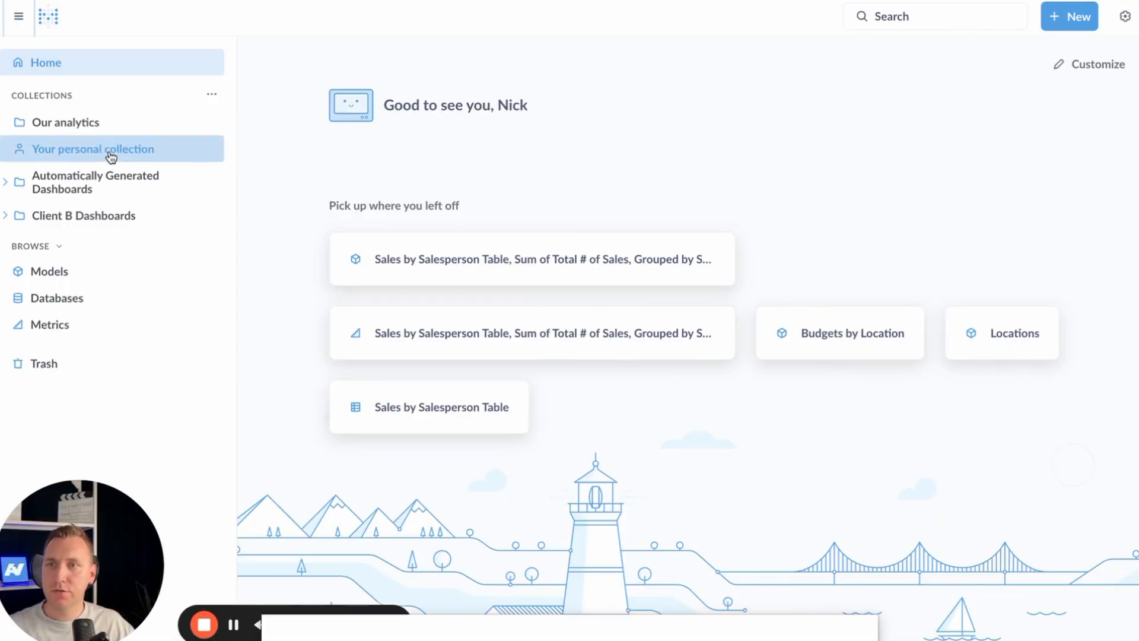
click(4, 183)
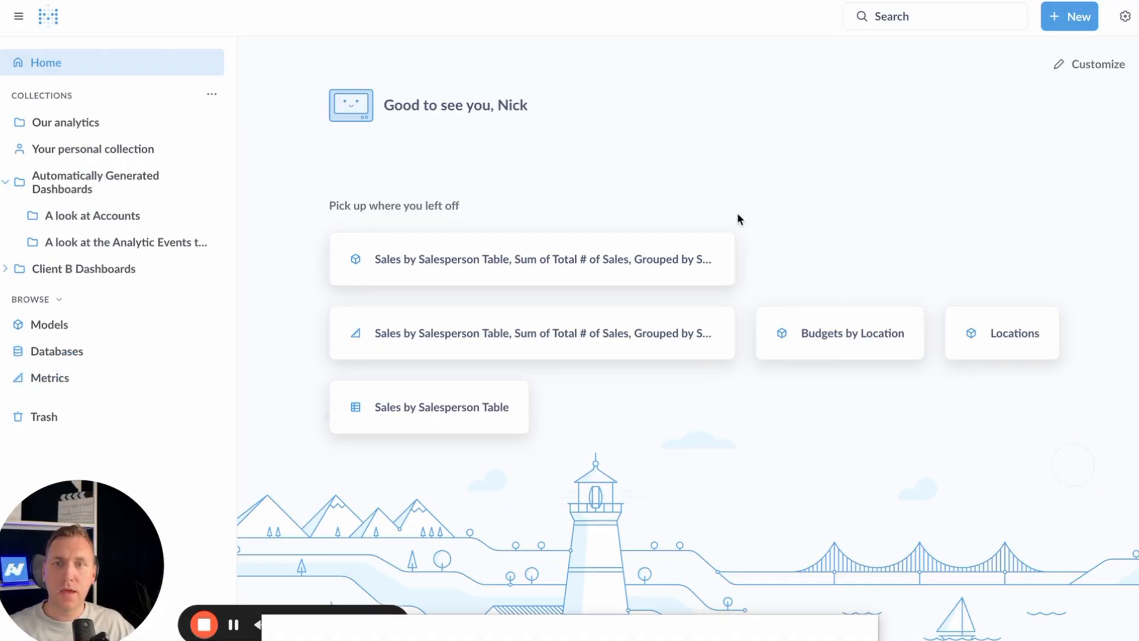
click(19, 23)
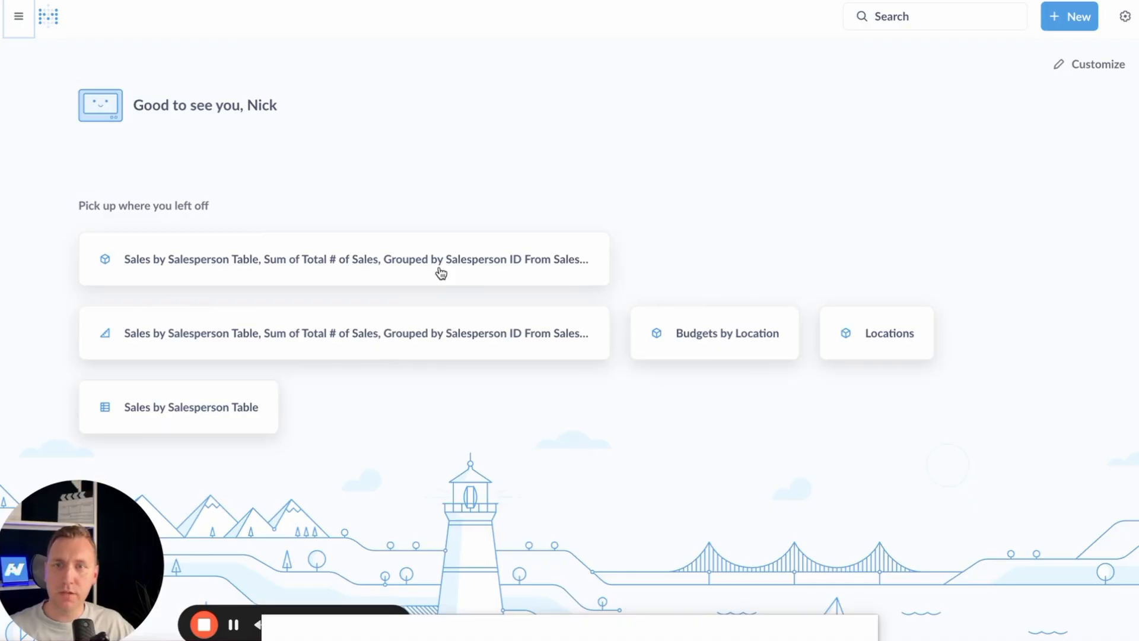
Create a new question using "Superstore, Average of Profit, Grouped by State" as starting data and check its available columns.
click(1078, 17)
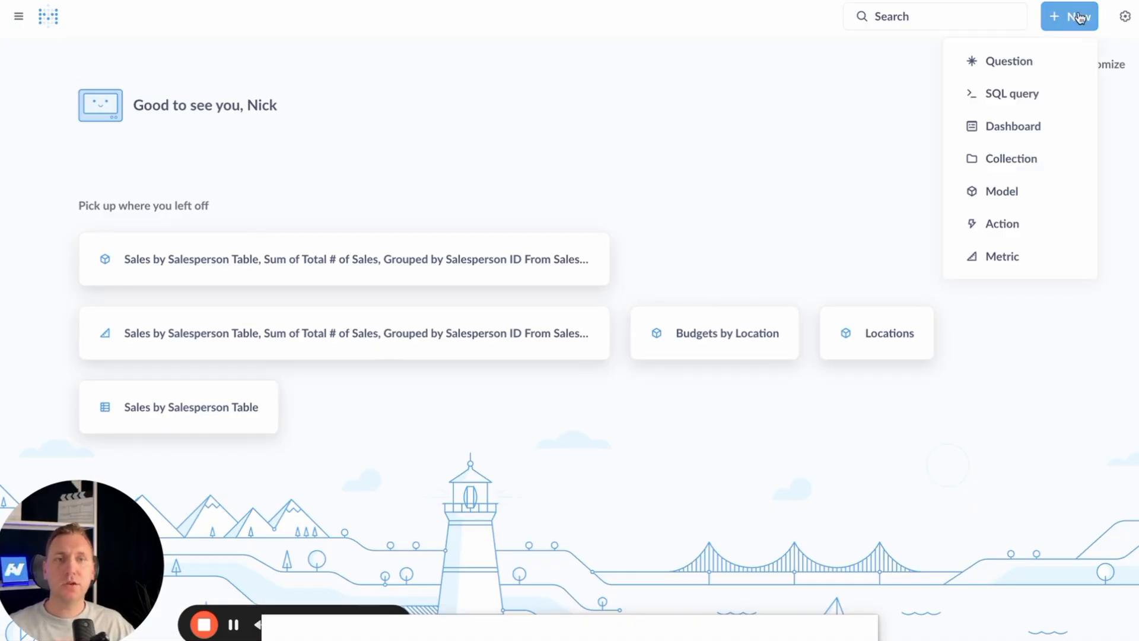
click(1019, 62)
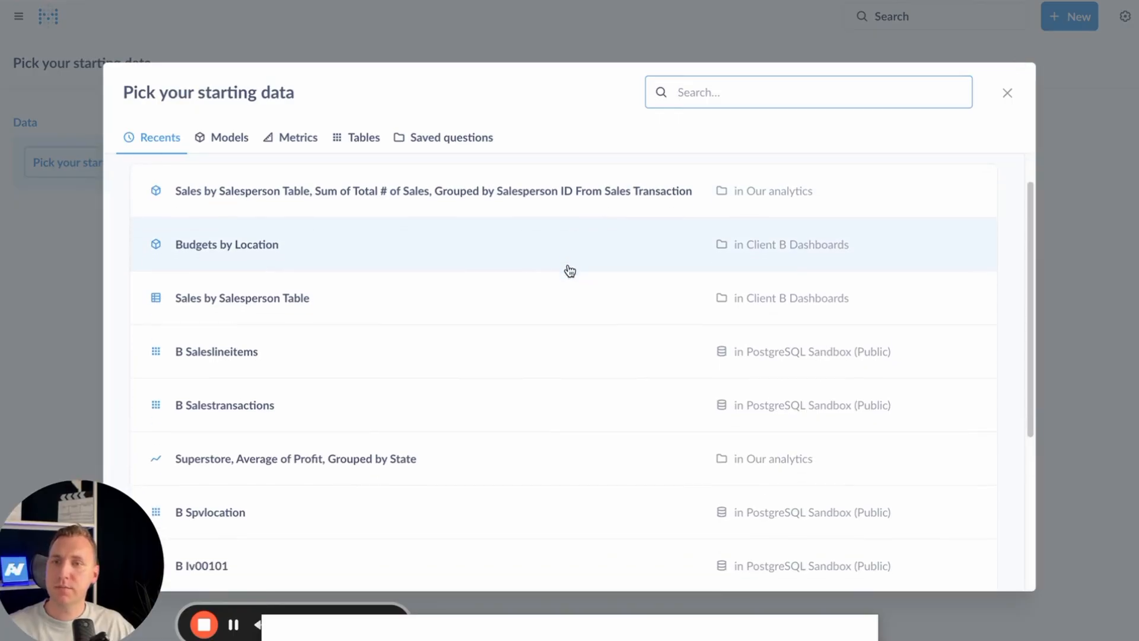
scroll(333, 331, down, 2)
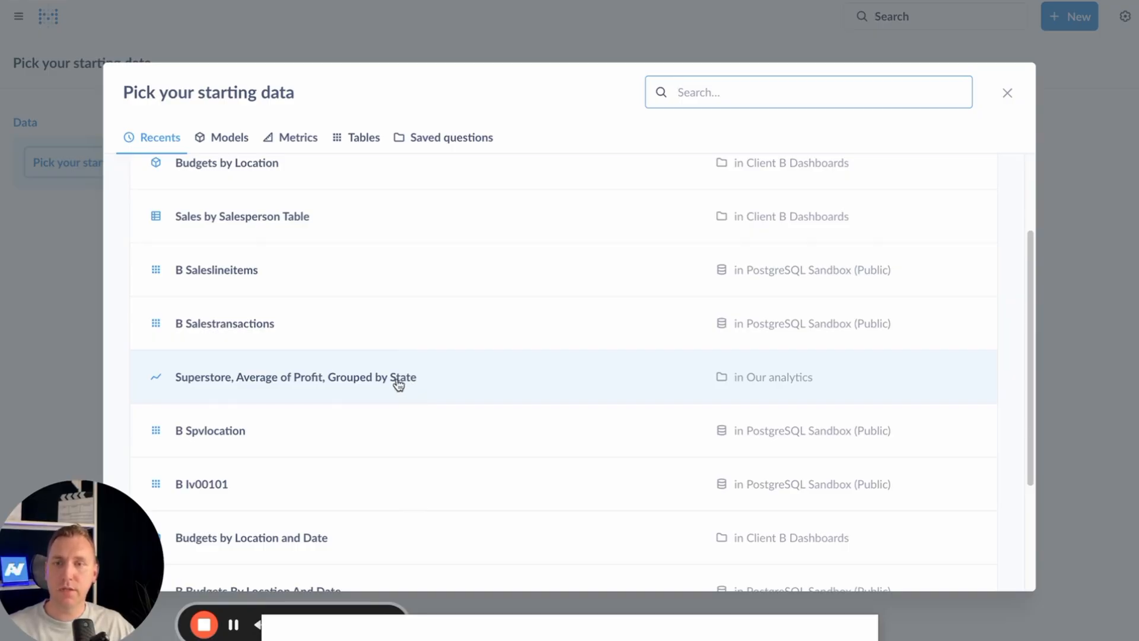
click(397, 381)
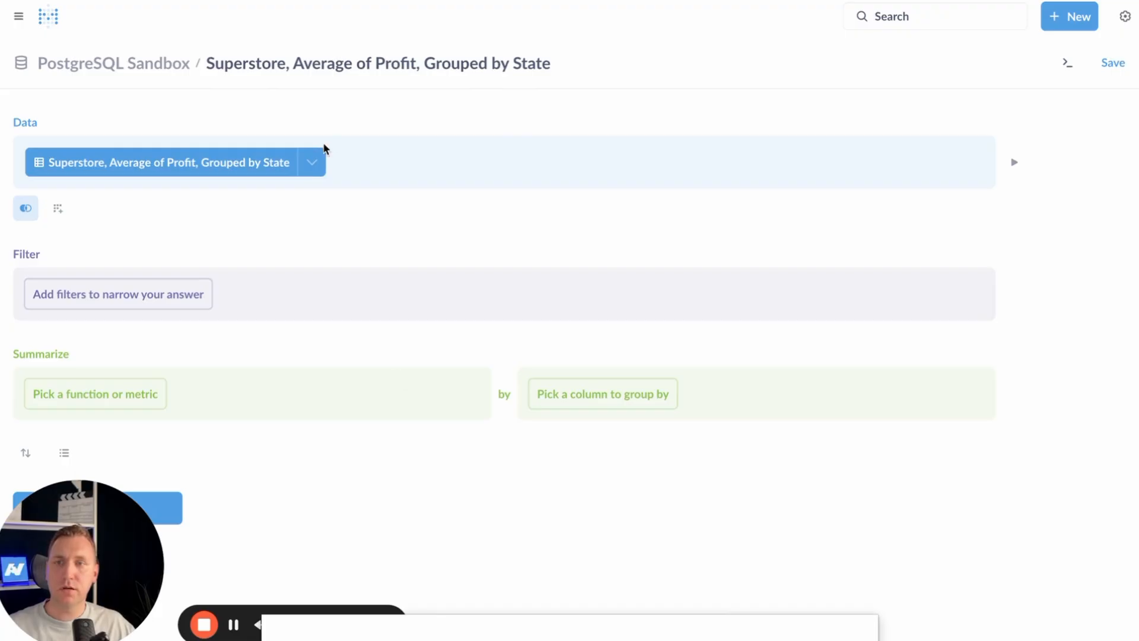
click(312, 162)
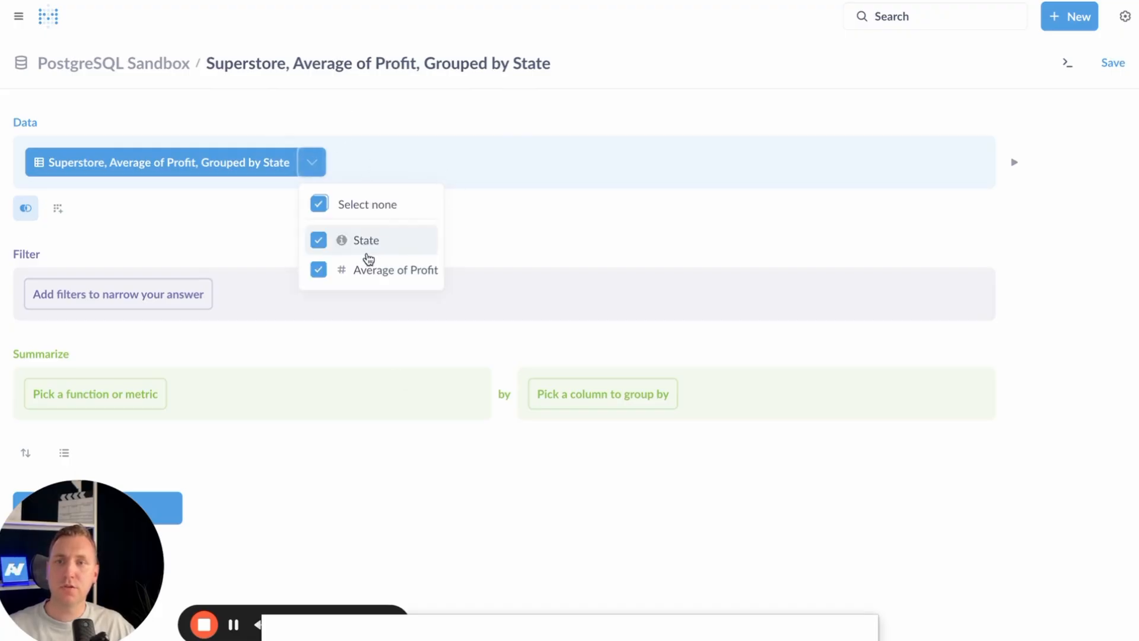
click(518, 259)
Summarize the question by the sum of Average of Profit, grouped by State, and visualize the result.
click(75, 402)
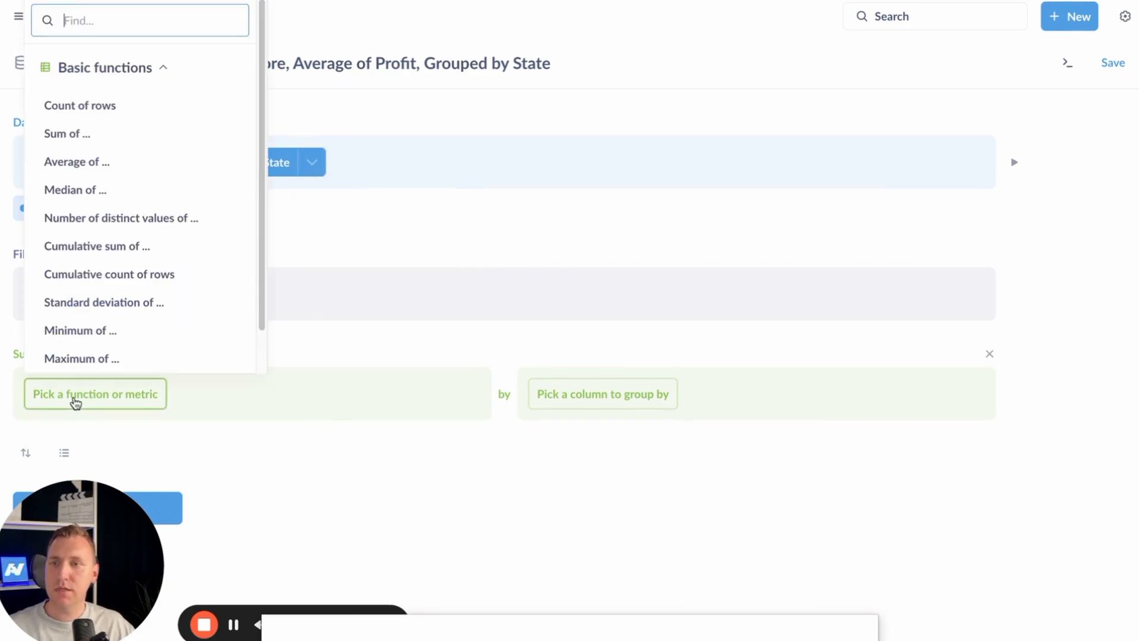
click(89, 134)
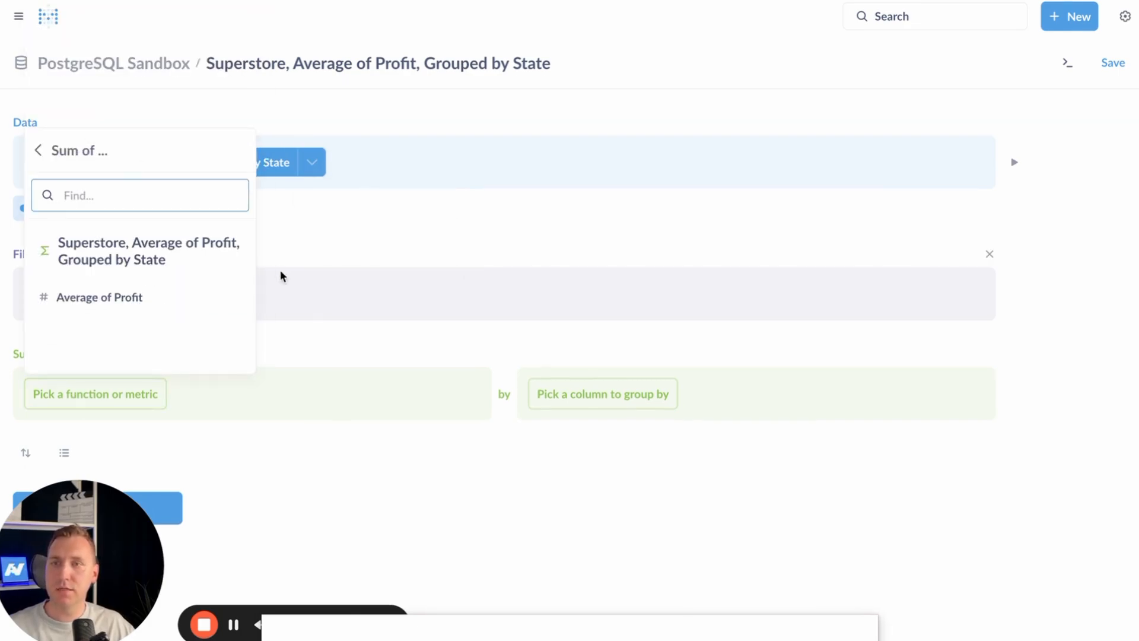
click(107, 298)
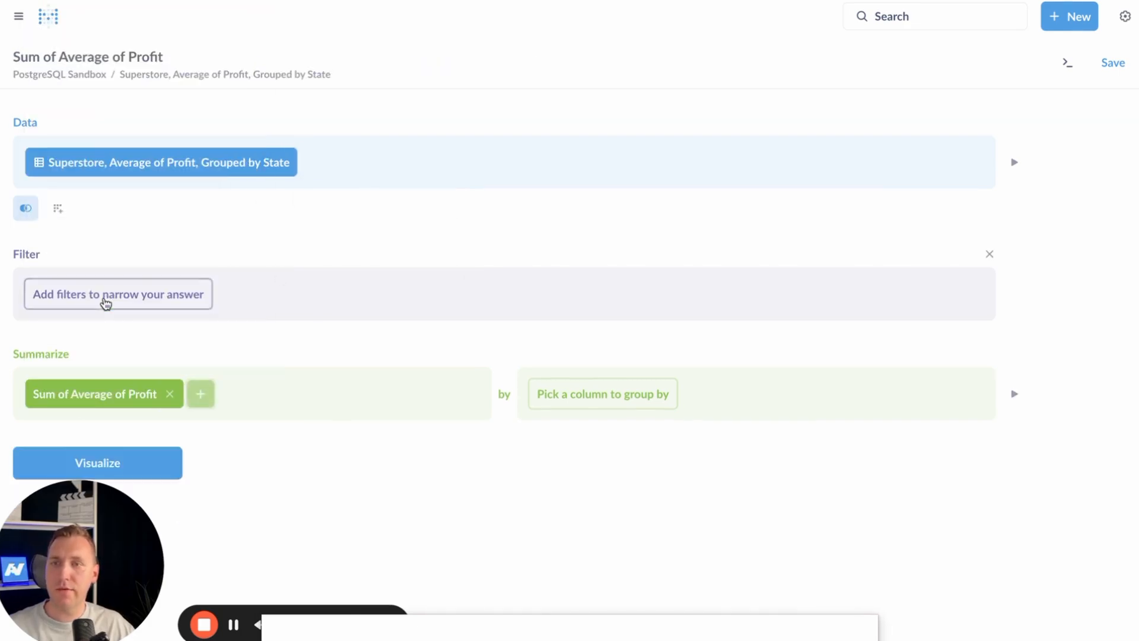
click(679, 409)
click(576, 540)
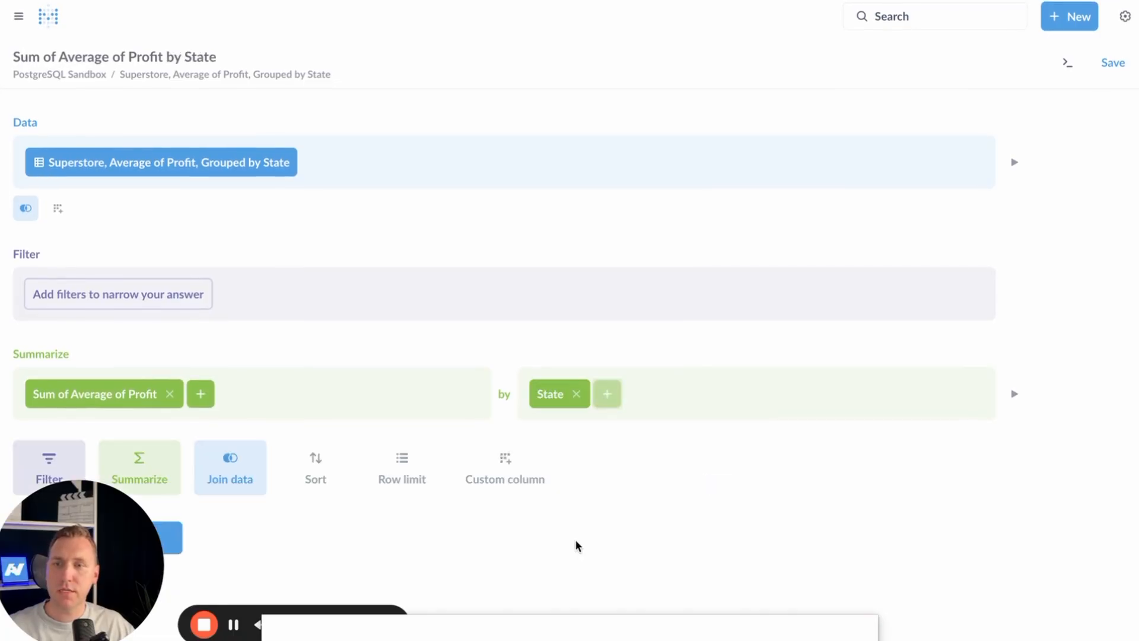
drag(88, 519, 938, 481)
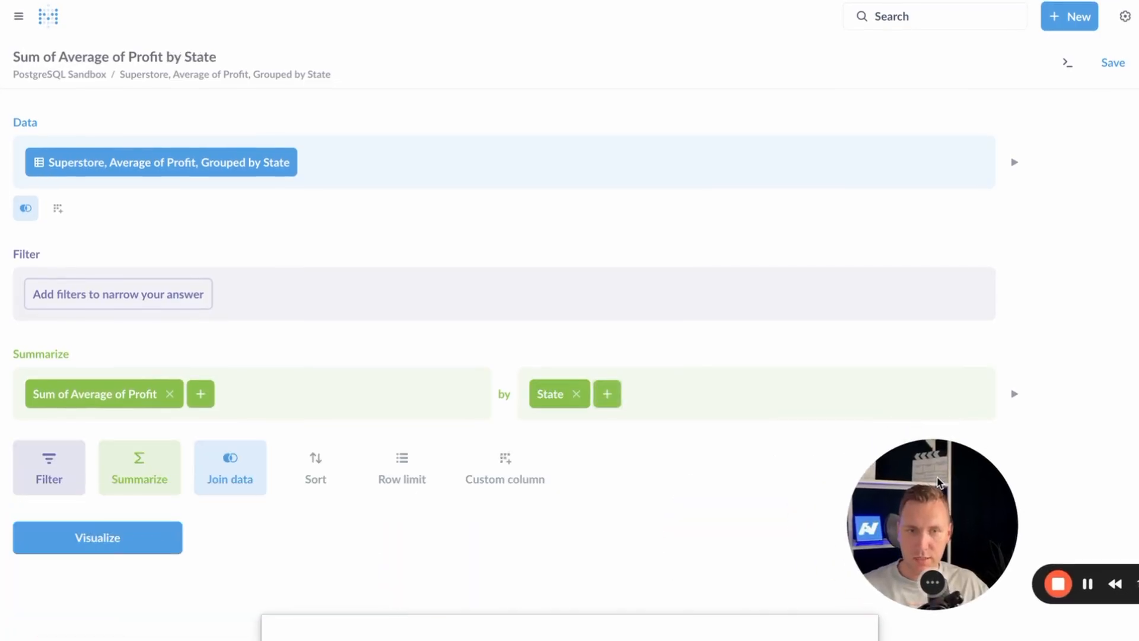
click(68, 538)
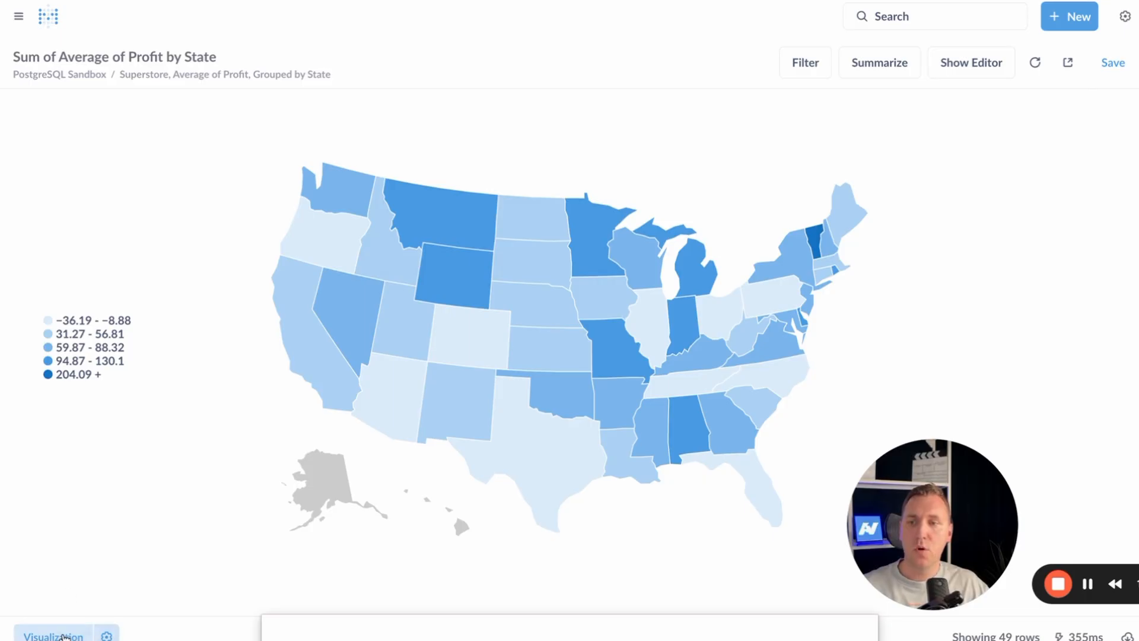
Look over the available chart types, keep the map, and set its color scale to light red.
click(60, 636)
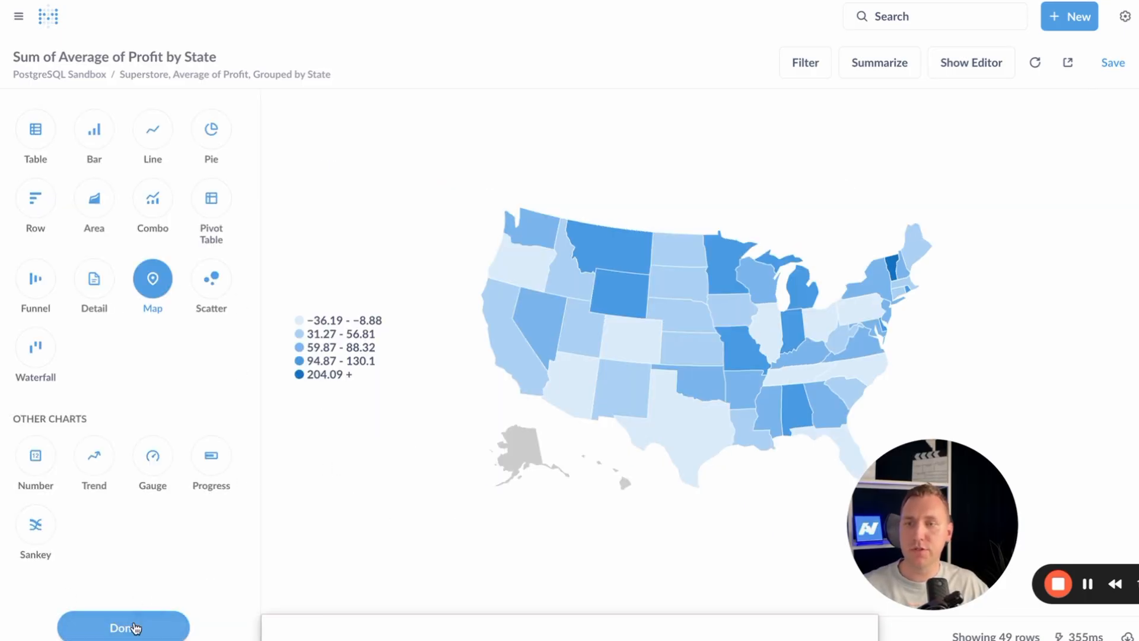
click(135, 628)
click(104, 633)
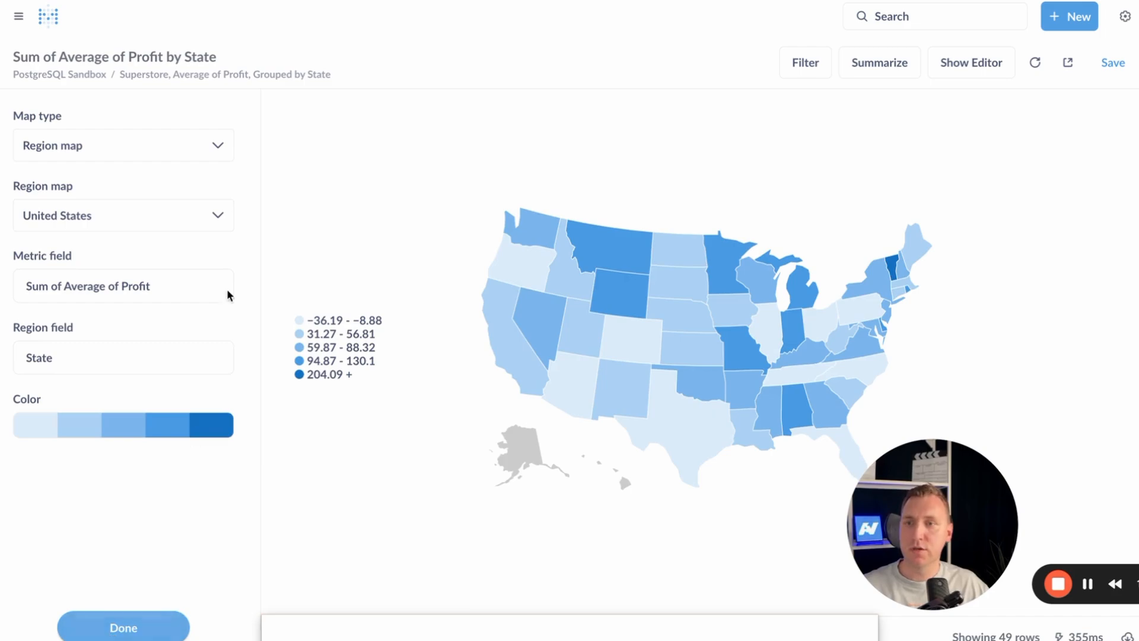
click(98, 417)
click(66, 467)
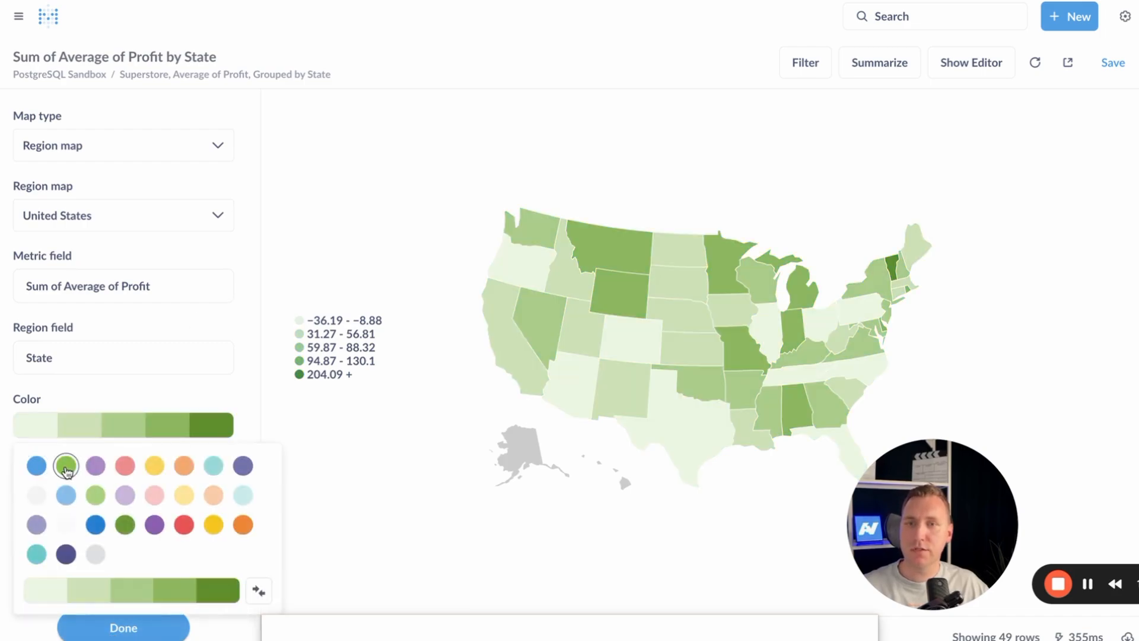
click(125, 467)
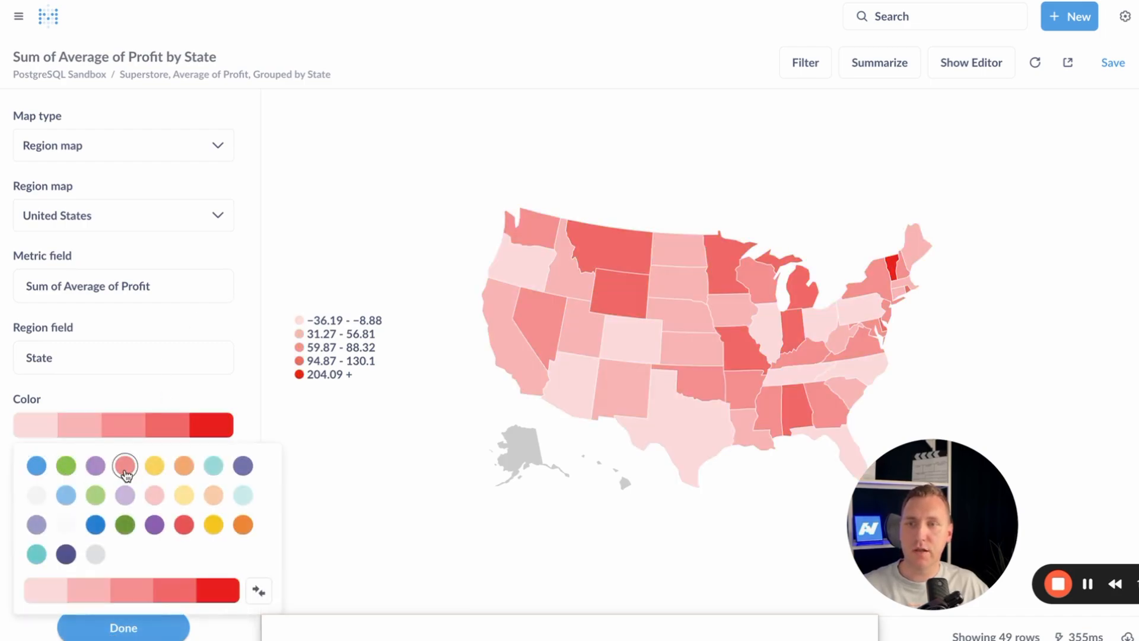
click(221, 383)
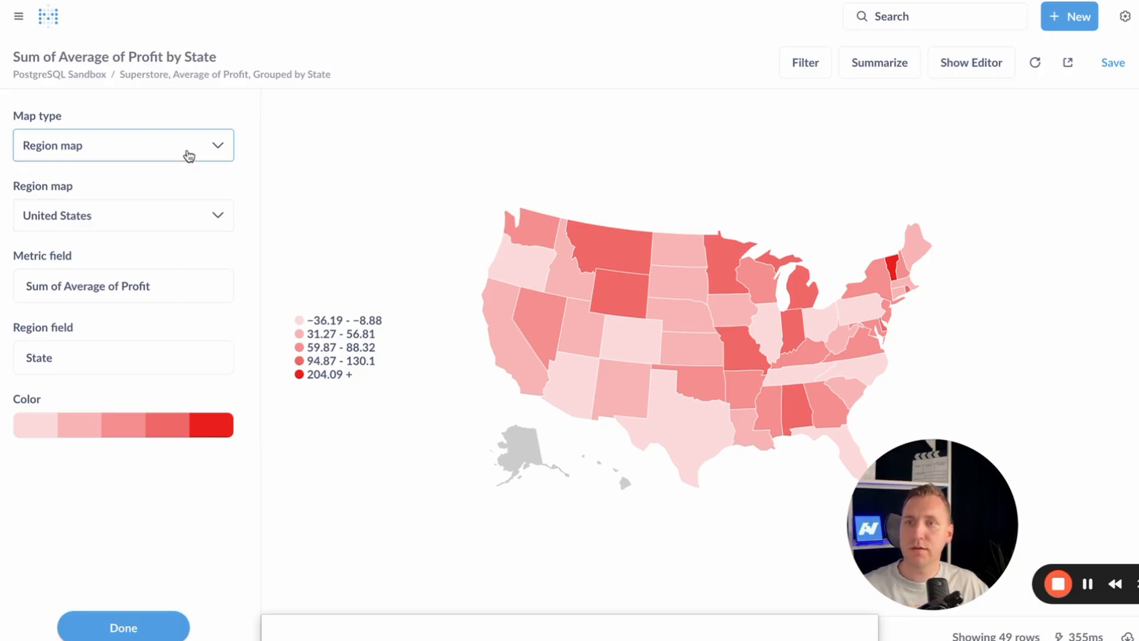
Check the map type and region map options in the visualization settings without changing them.
click(187, 156)
click(187, 155)
click(148, 226)
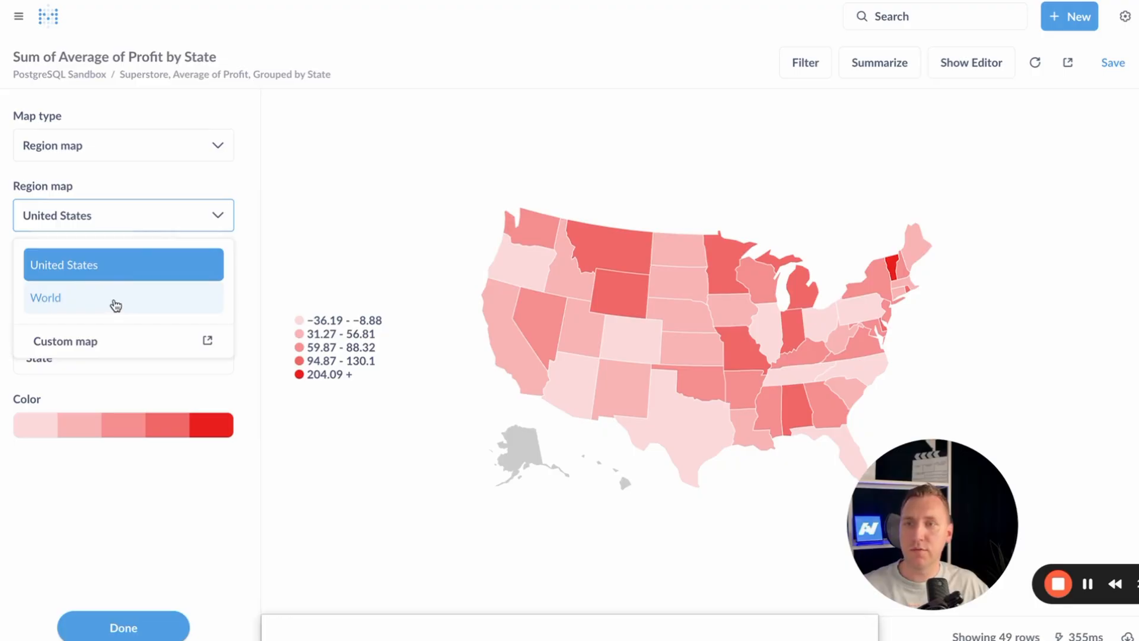
click(112, 531)
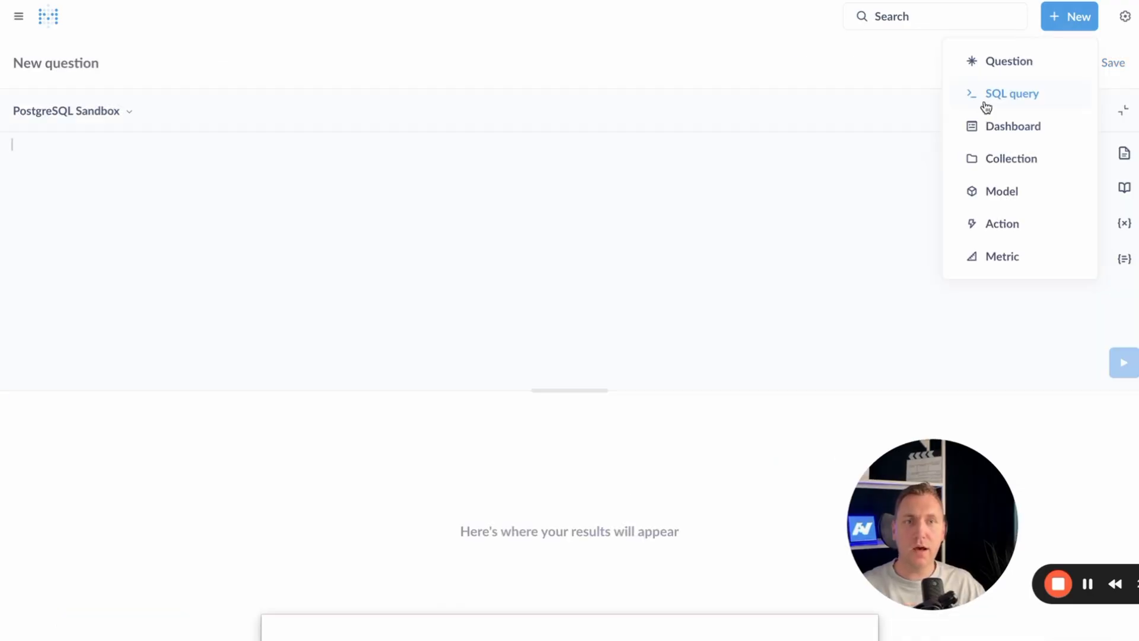
Start a new SQL query on the PostgreSQL Sandbox that selects the "Location Code" column.
click(997, 101)
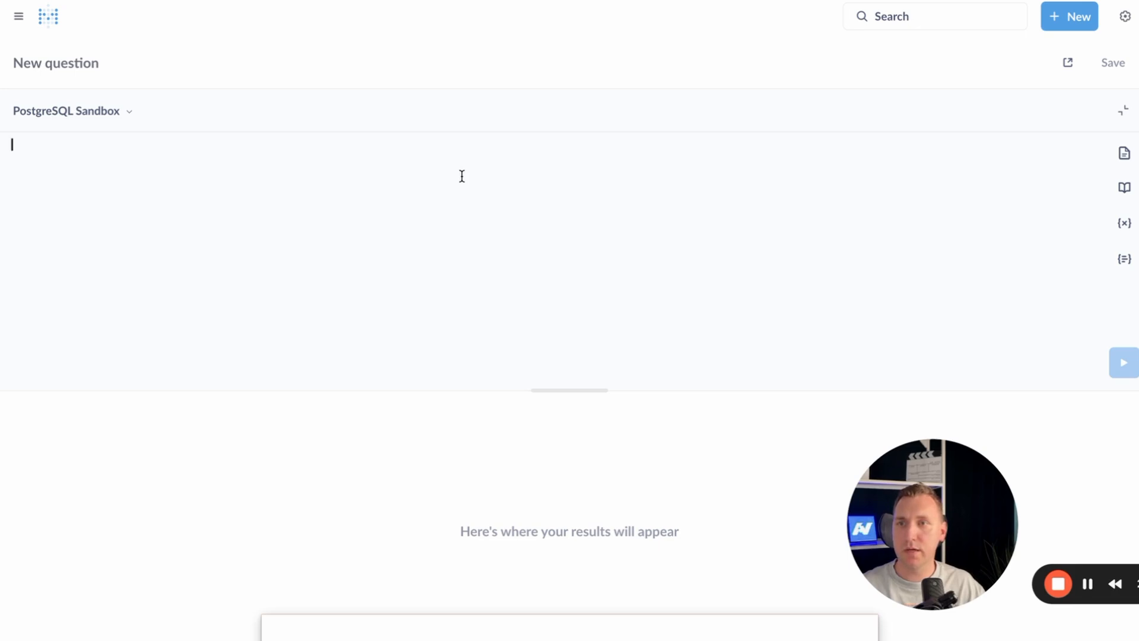
click(346, 253)
text(SE)
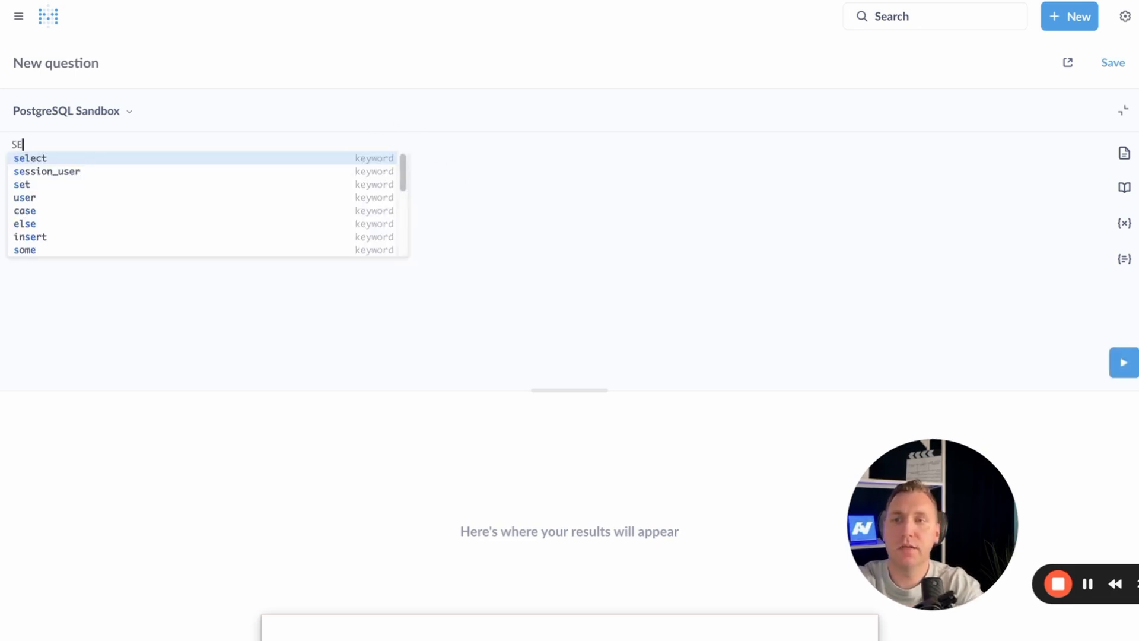
text(LECT )
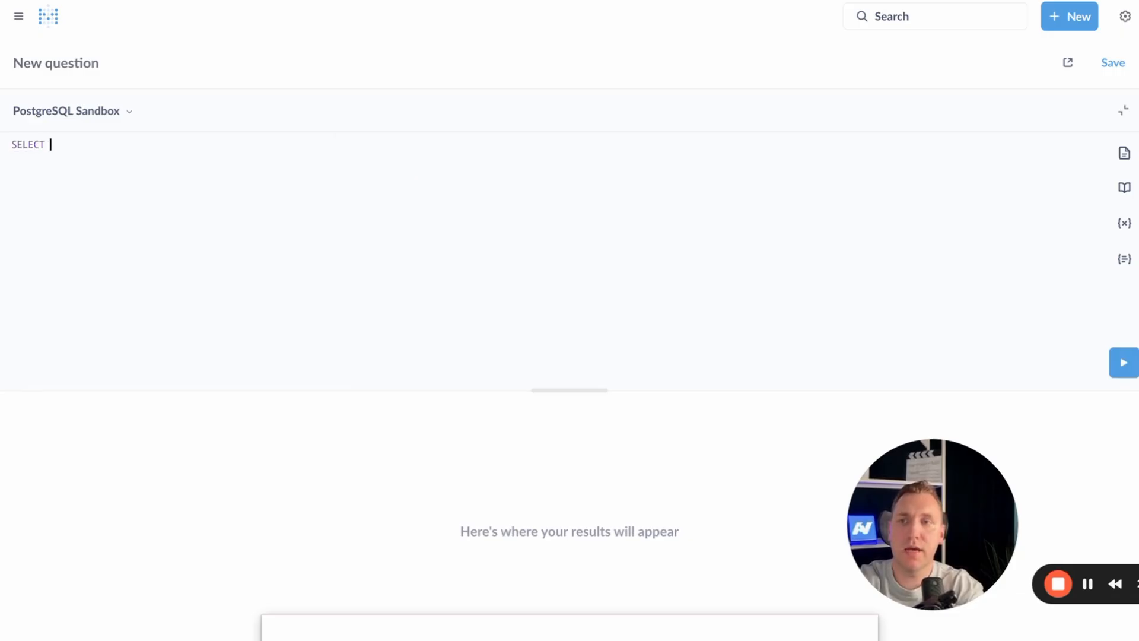
text("locatio)
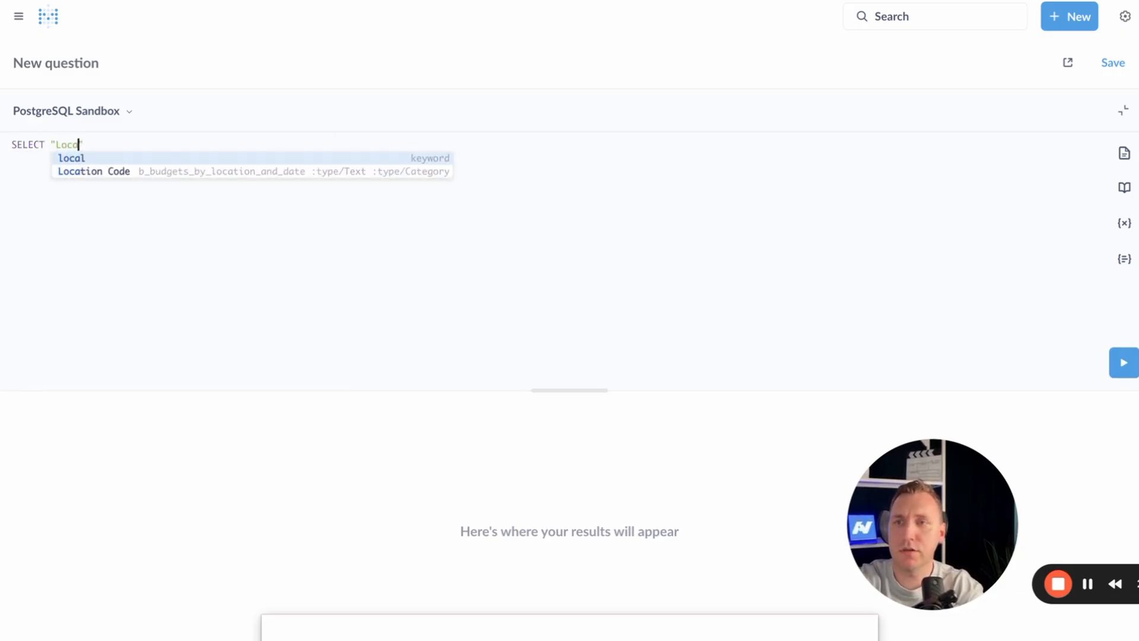
click(234, 171)
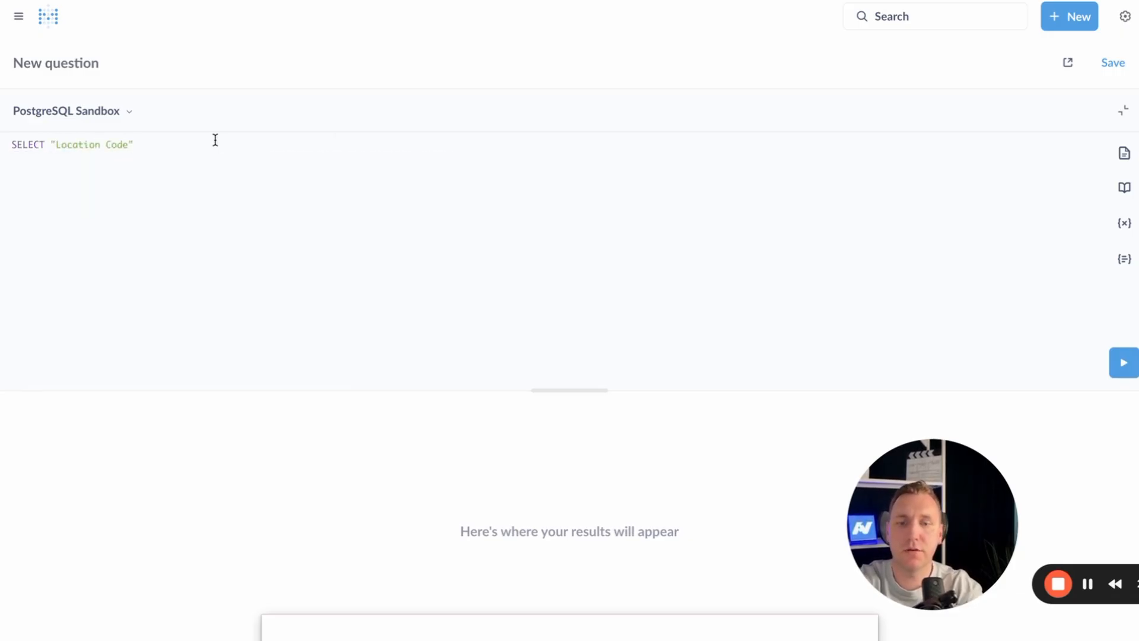
Add sum("Extended Price") as the second selected expression in the SQL query.
text(, ")
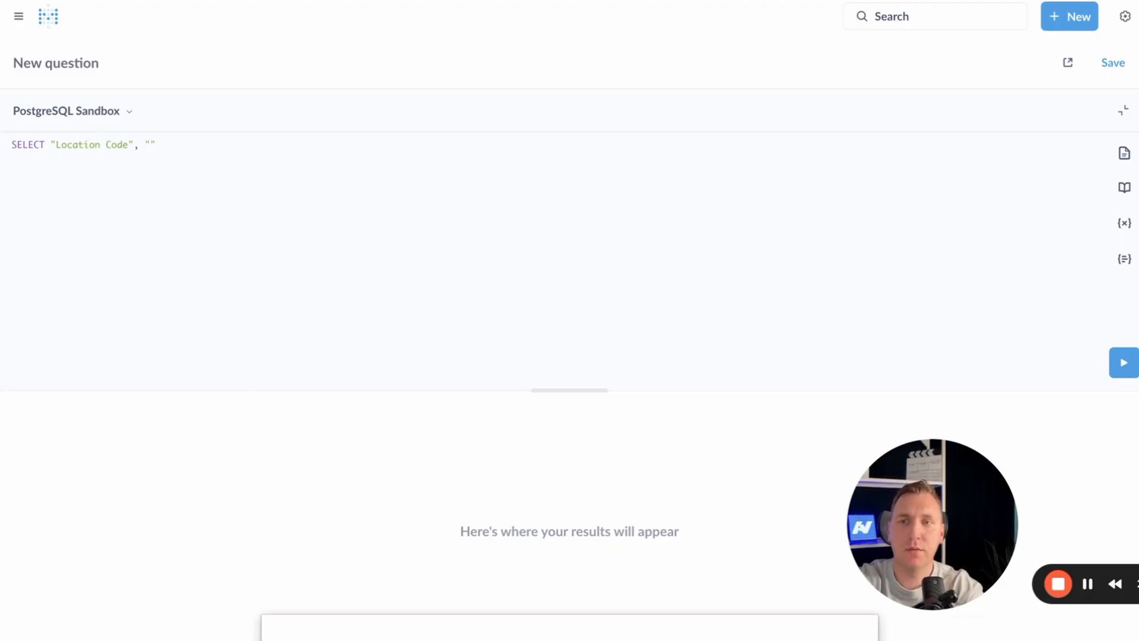
text(su)
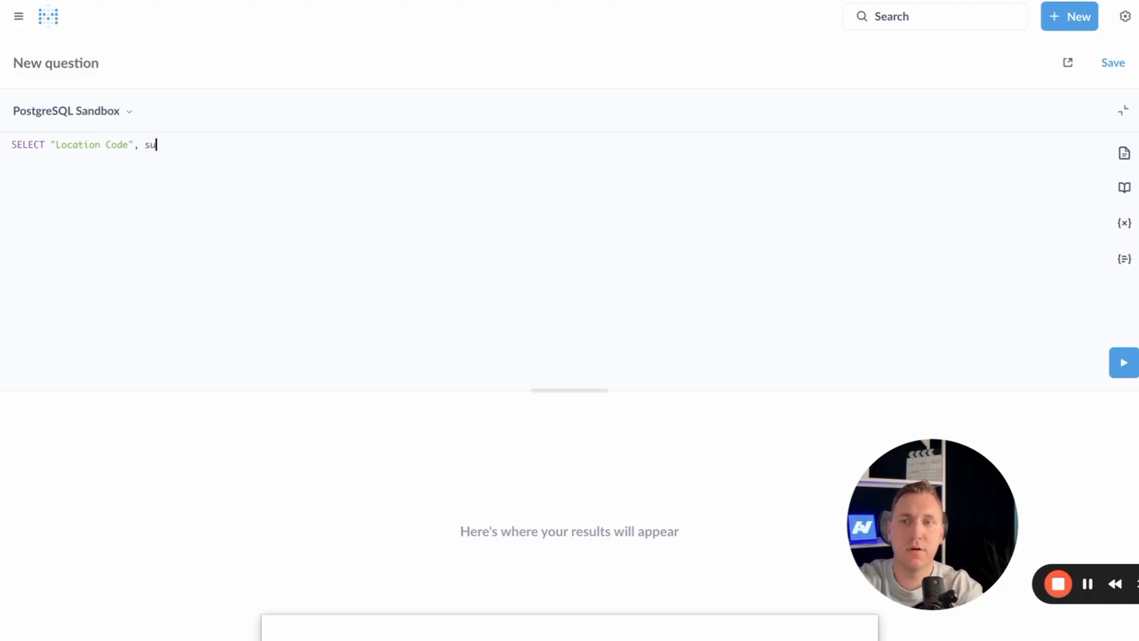
text(m("Exten)
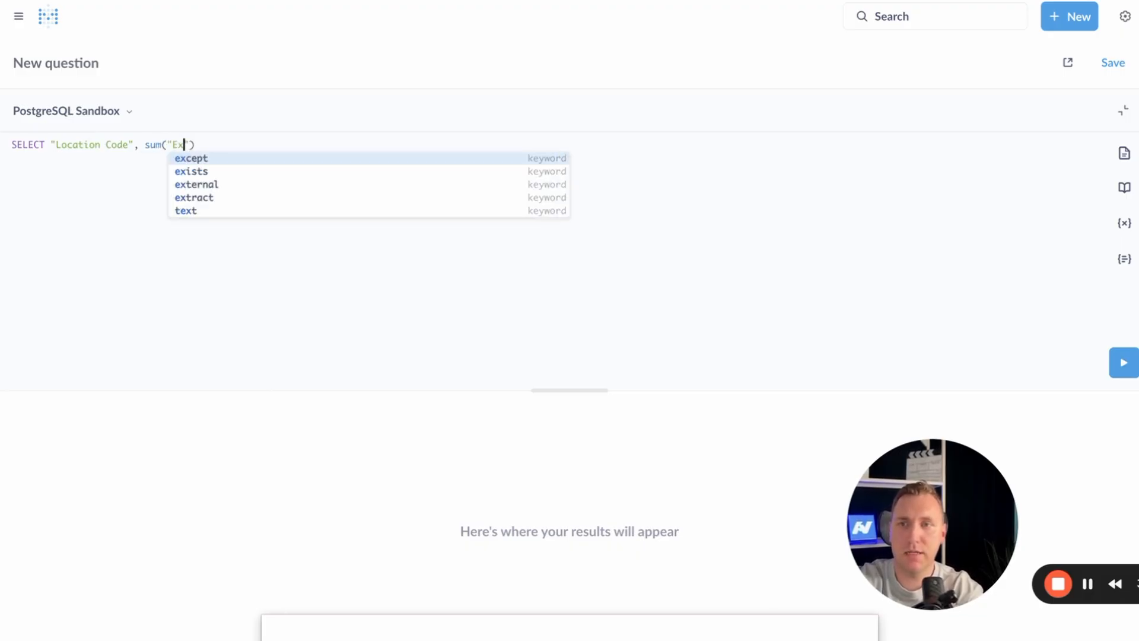
text(ded Pr)
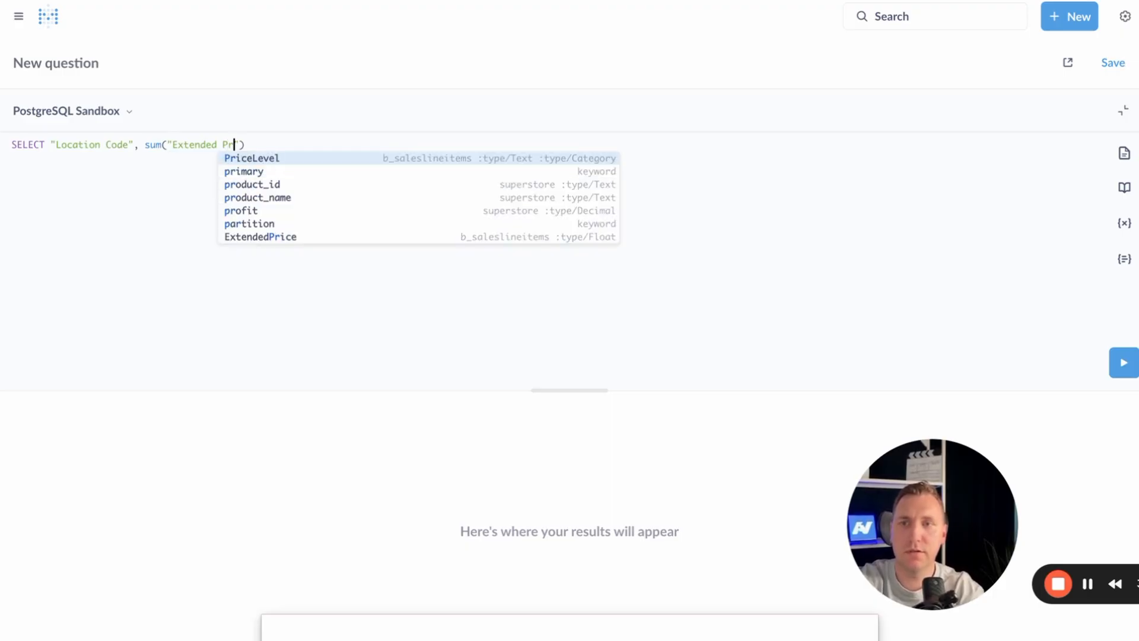
text(ice)
click(282, 142)
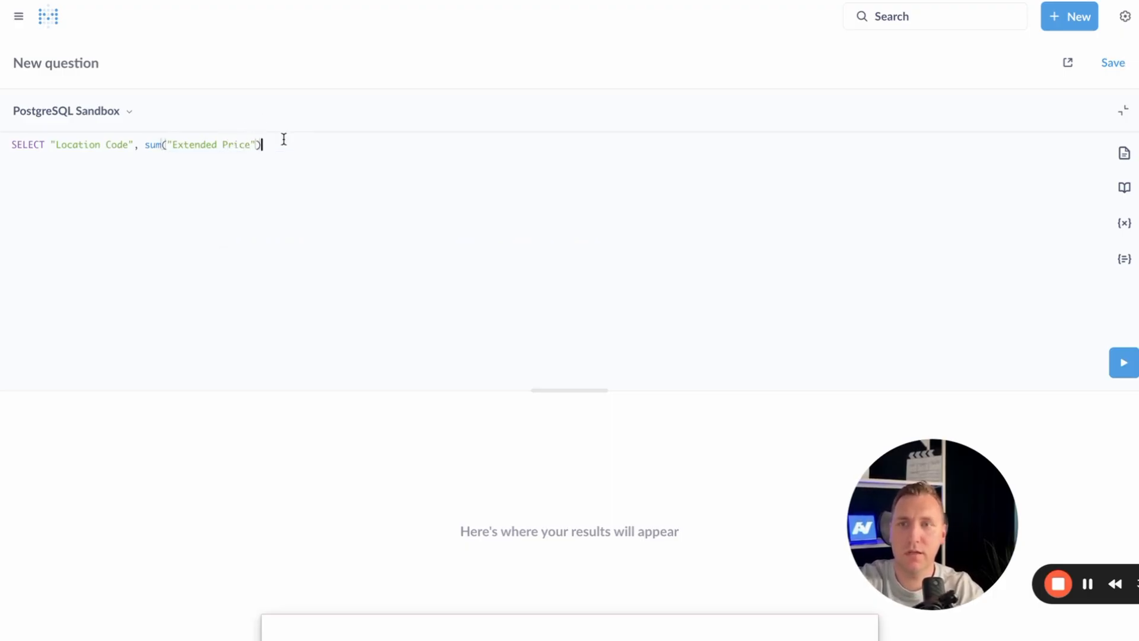
Complete the query with "from b_saleslineitems" as its source table and run it.
text(from )
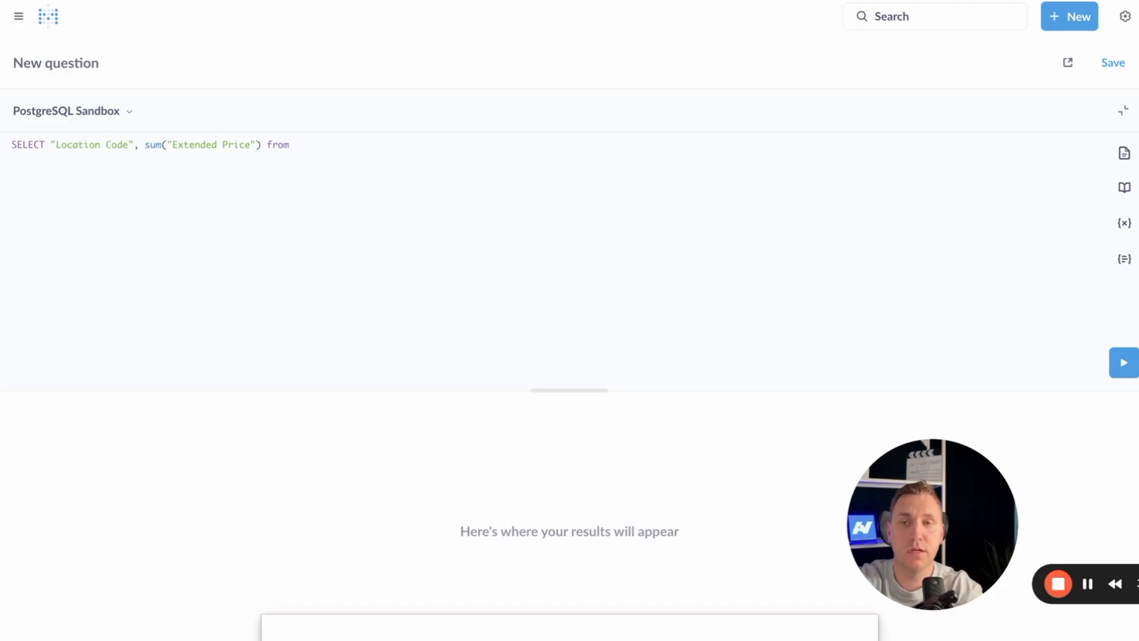
text(b_sales)
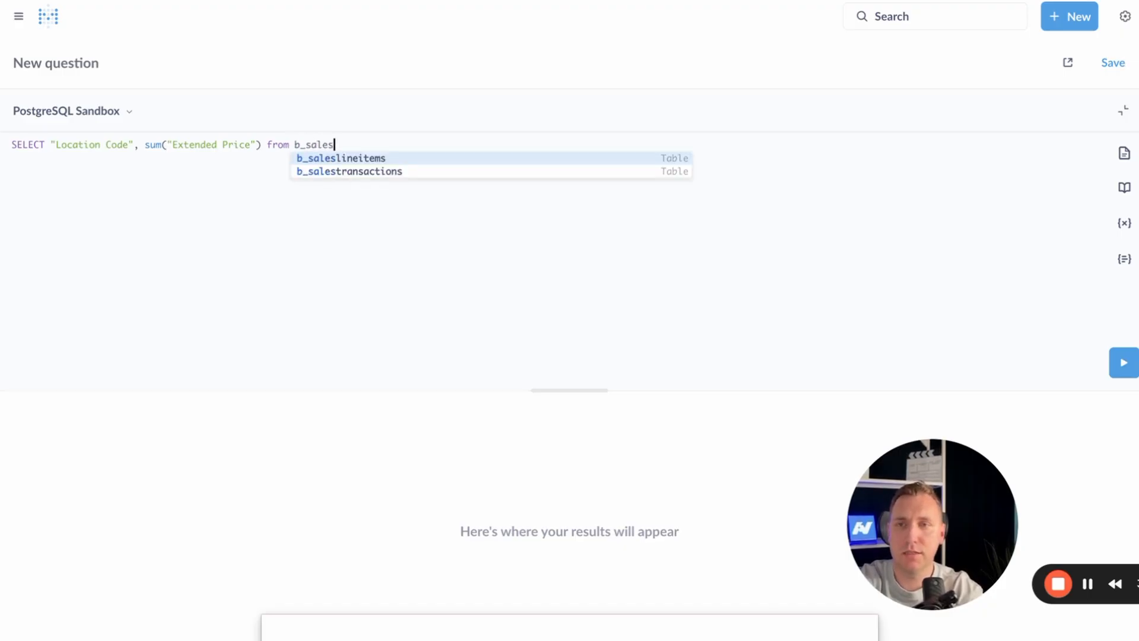
click(327, 159)
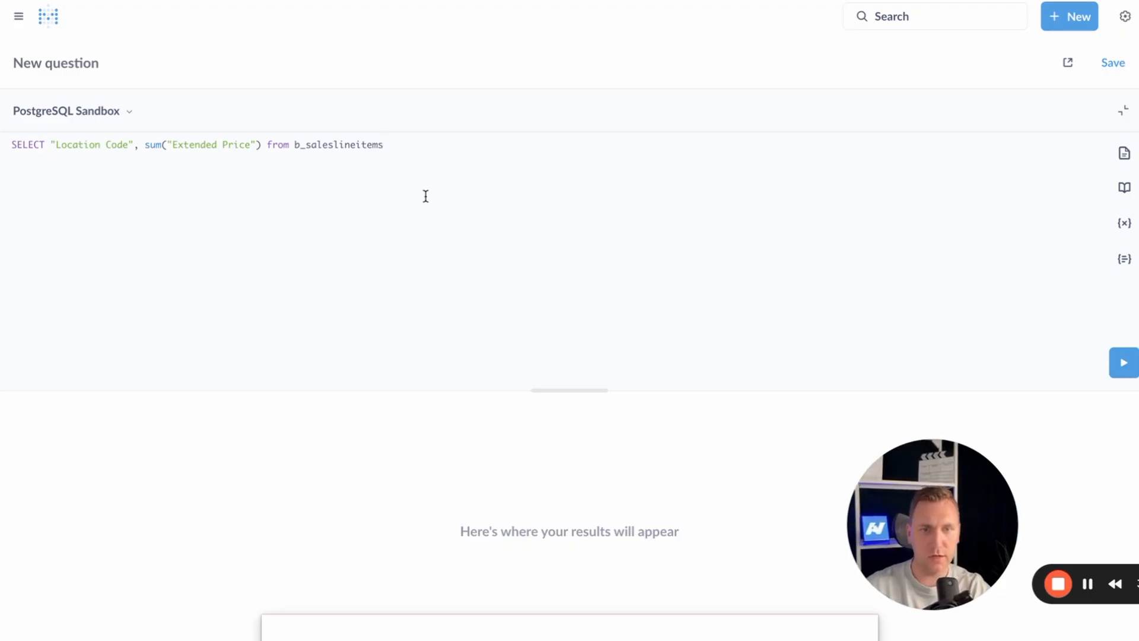
click(1129, 363)
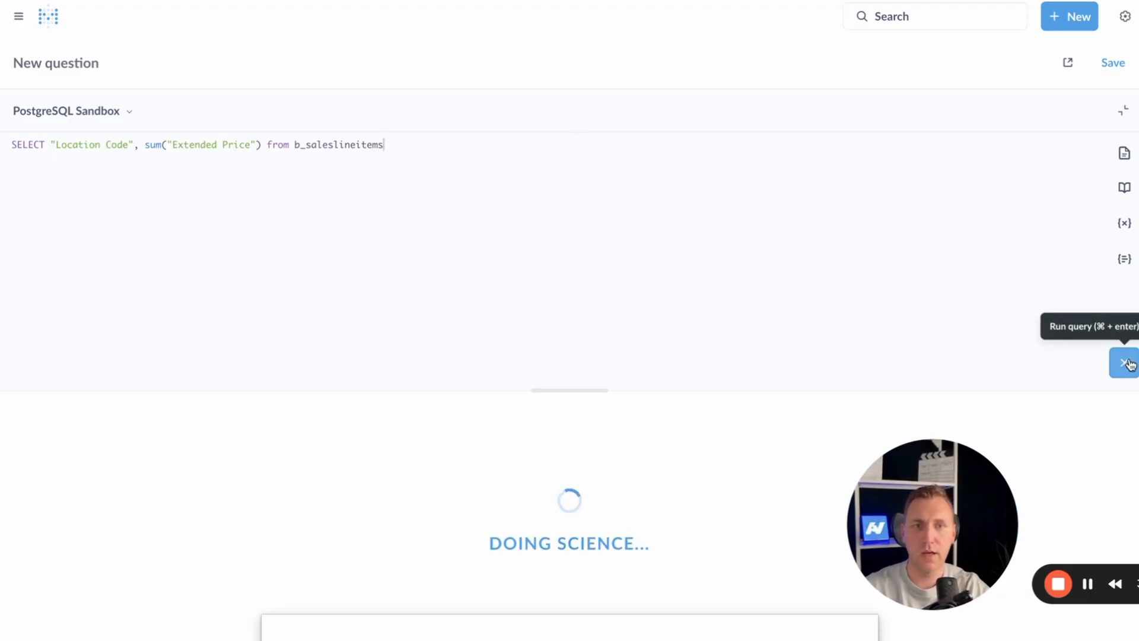
drag(955, 521, 145, 466)
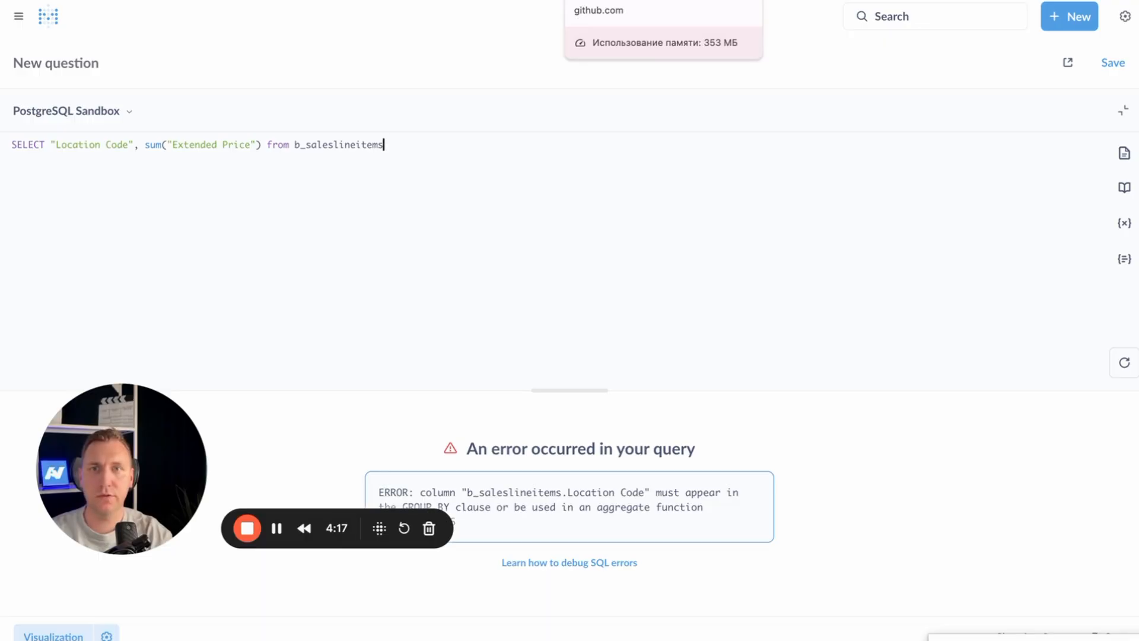
Check the Metabase Copilot browser extension's status and its premium upgrade details.
click(623, 0)
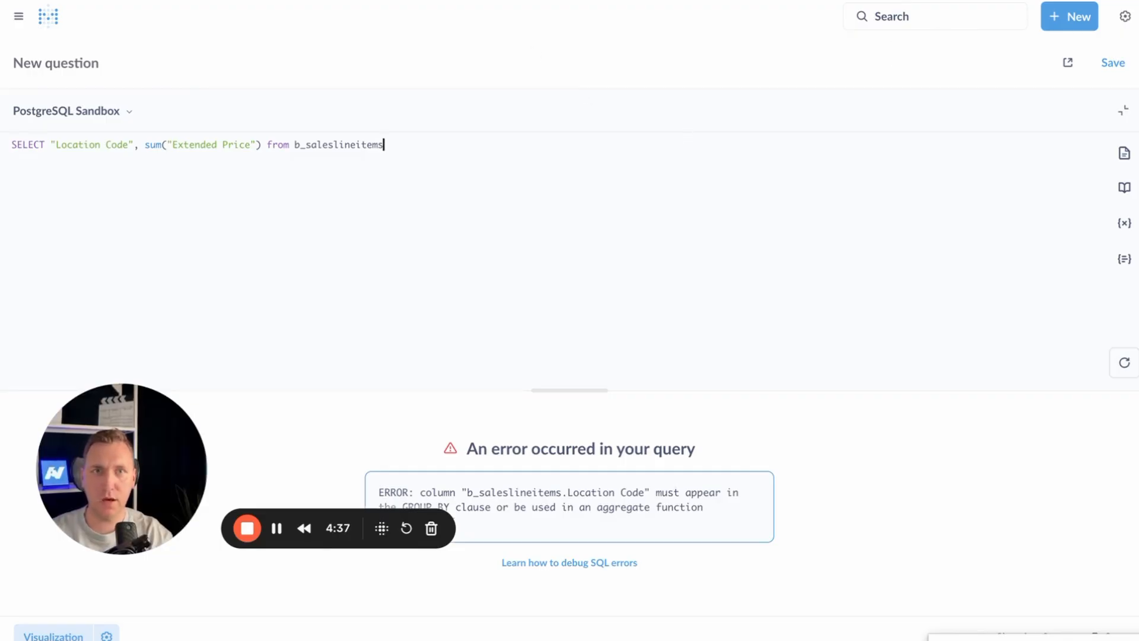
click(908, 1)
scroll(805, 256, down, 3)
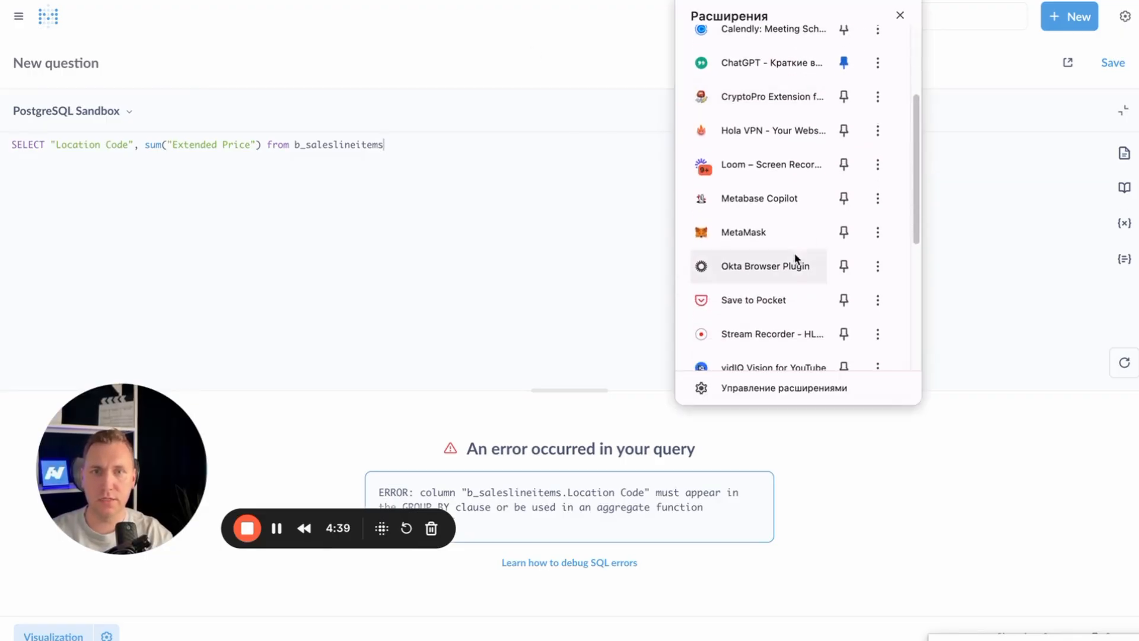
click(756, 194)
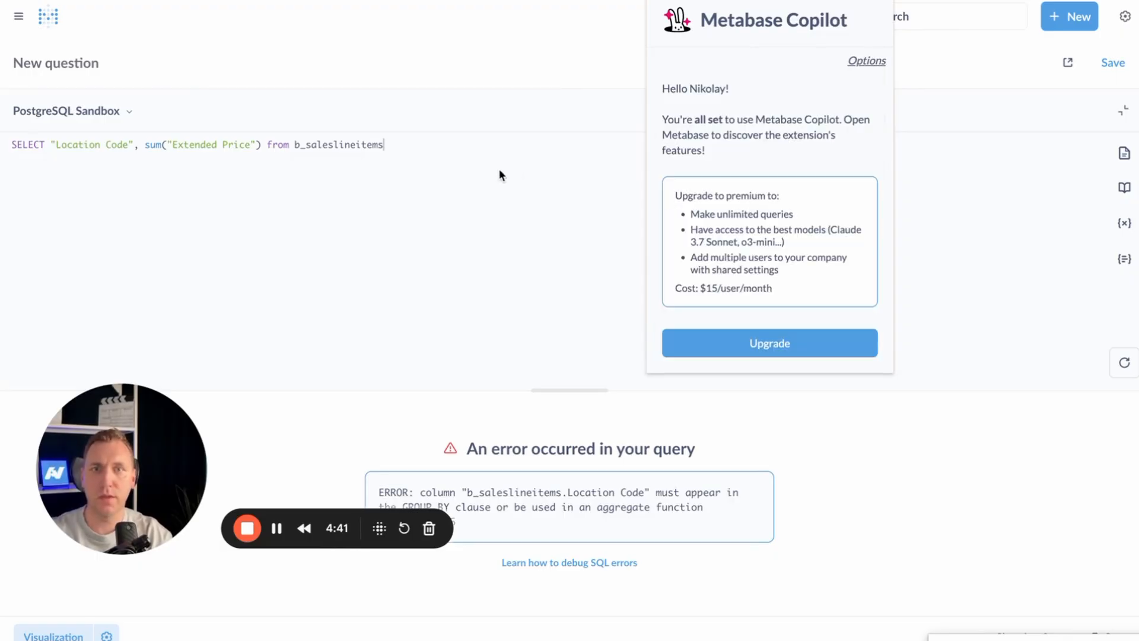
click(767, 384)
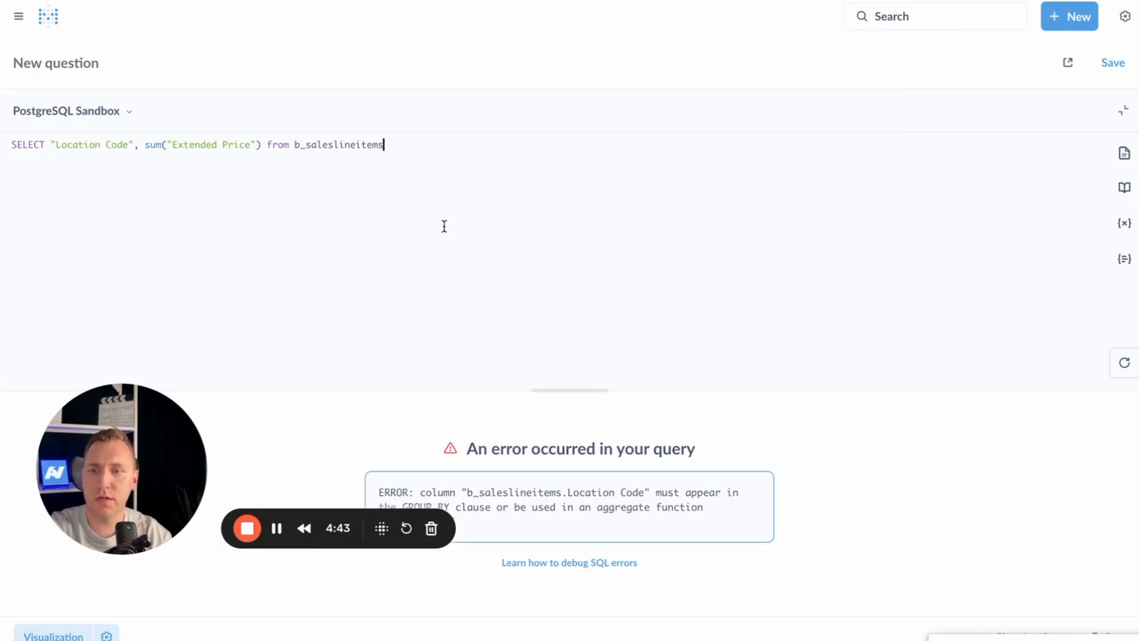
Clear the SQL editor and reload the question page to load the Copilot controls.
key(ctrl+a)
key(BackSpace)
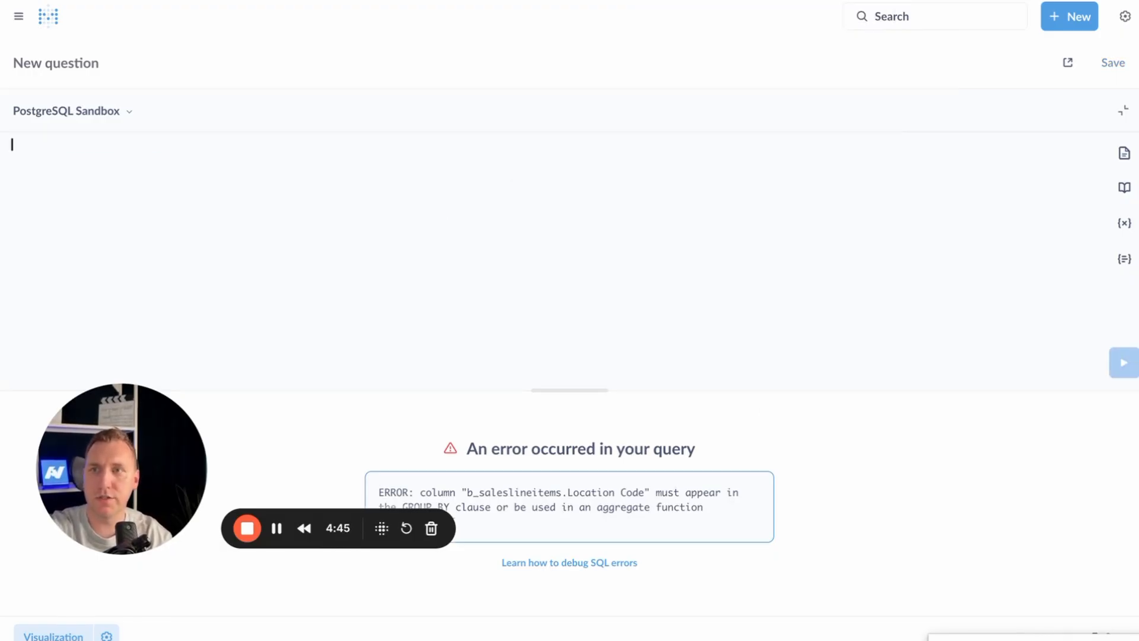
key(ctrl+r)
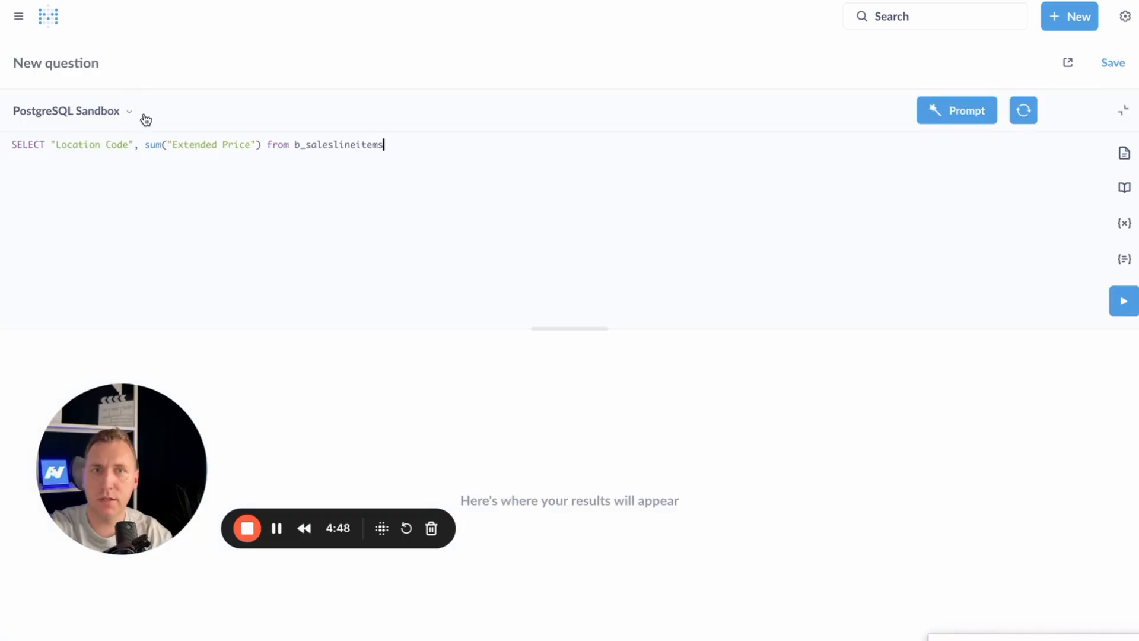
Ask the AI assistant to correct the SQL with the prompt "fix my query".
key(ctrl+a)
click(397, 148)
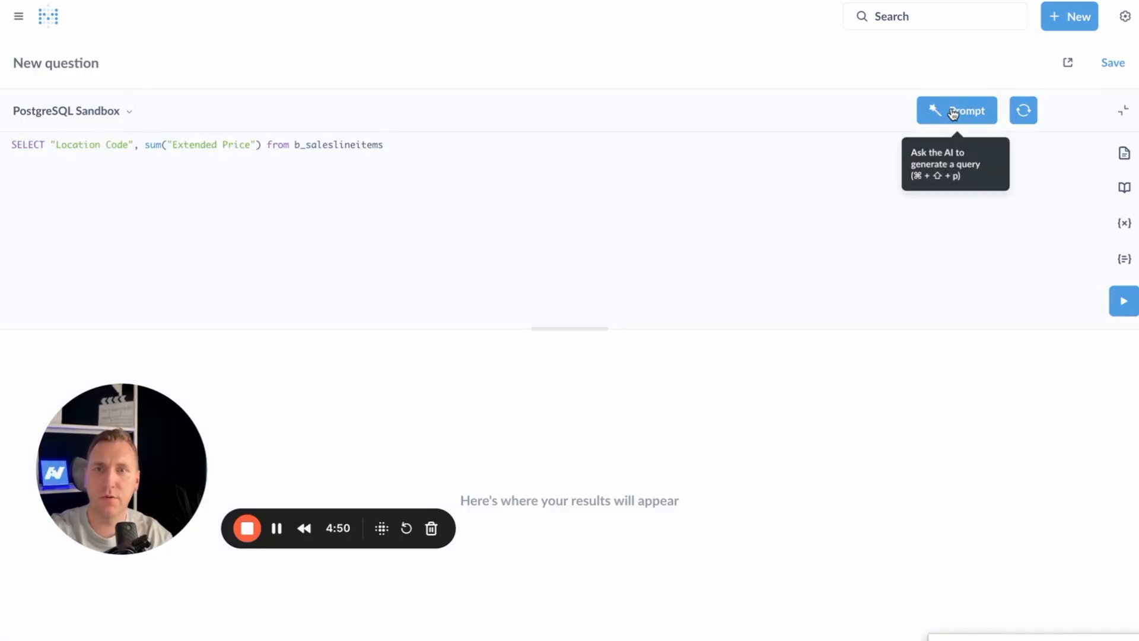
click(954, 113)
key(Escape)
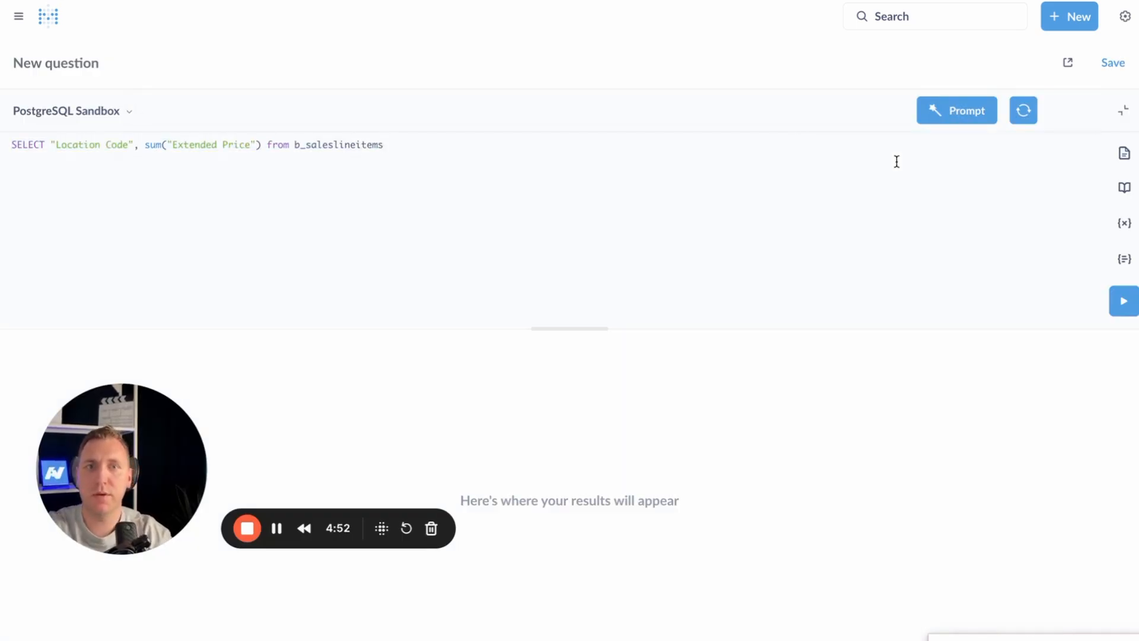
click(967, 126)
text(f)
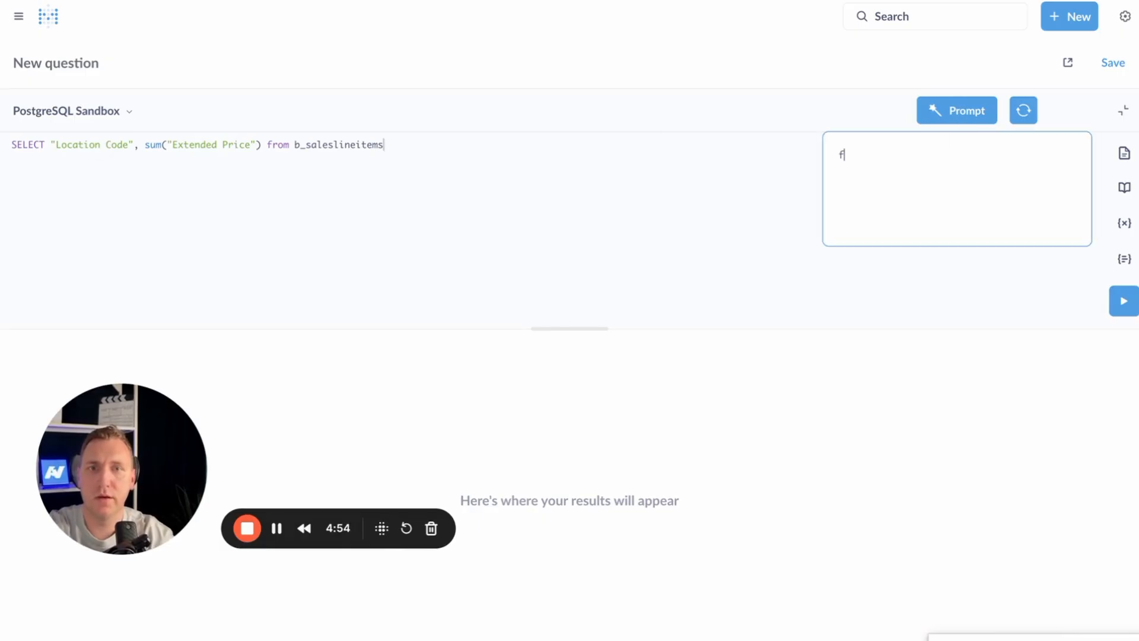
text(ix my query)
key(Return)
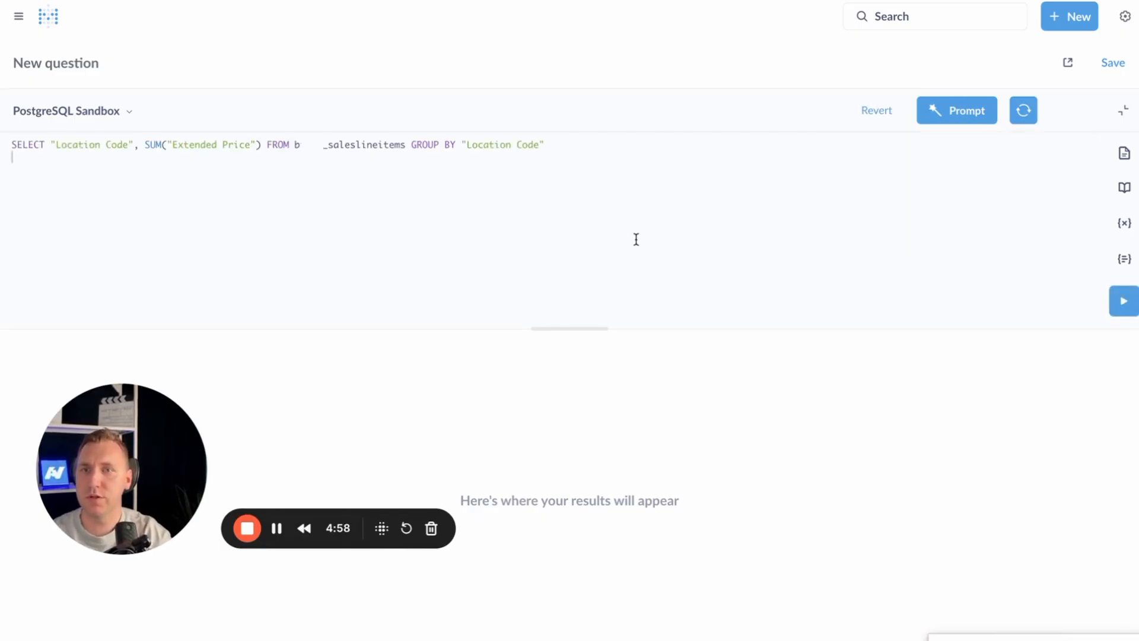
Remove the stray spaces inside the table name so the query reads FROM b_saleslineitems.
click(301, 145)
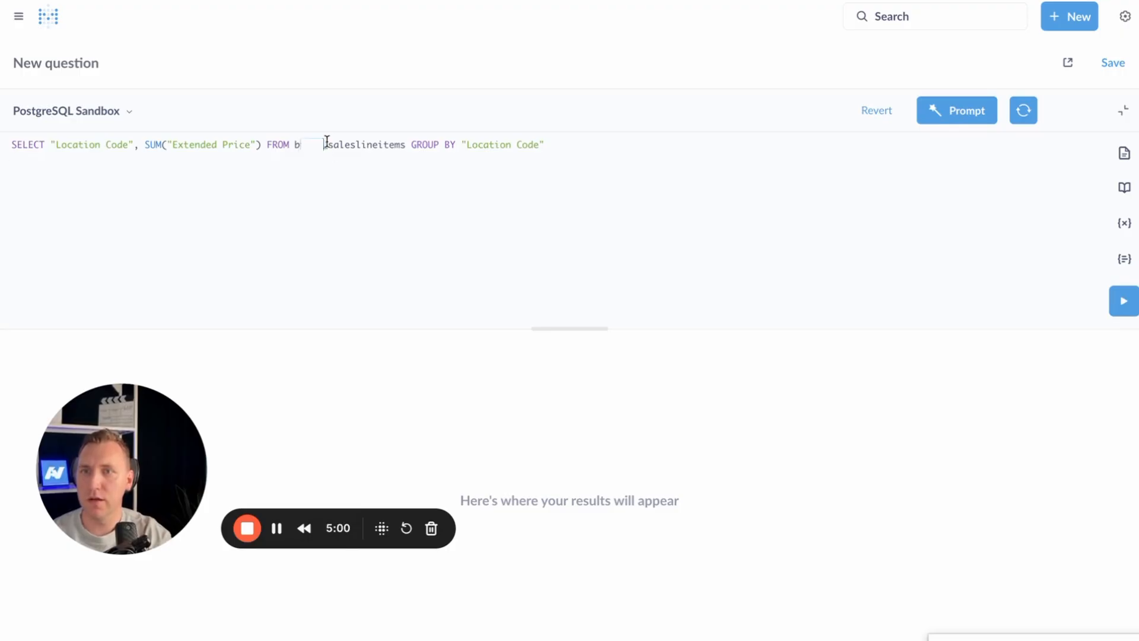
key(Delete)
key(Delete)
key(Delete)
key(Delete)
key(Delete)
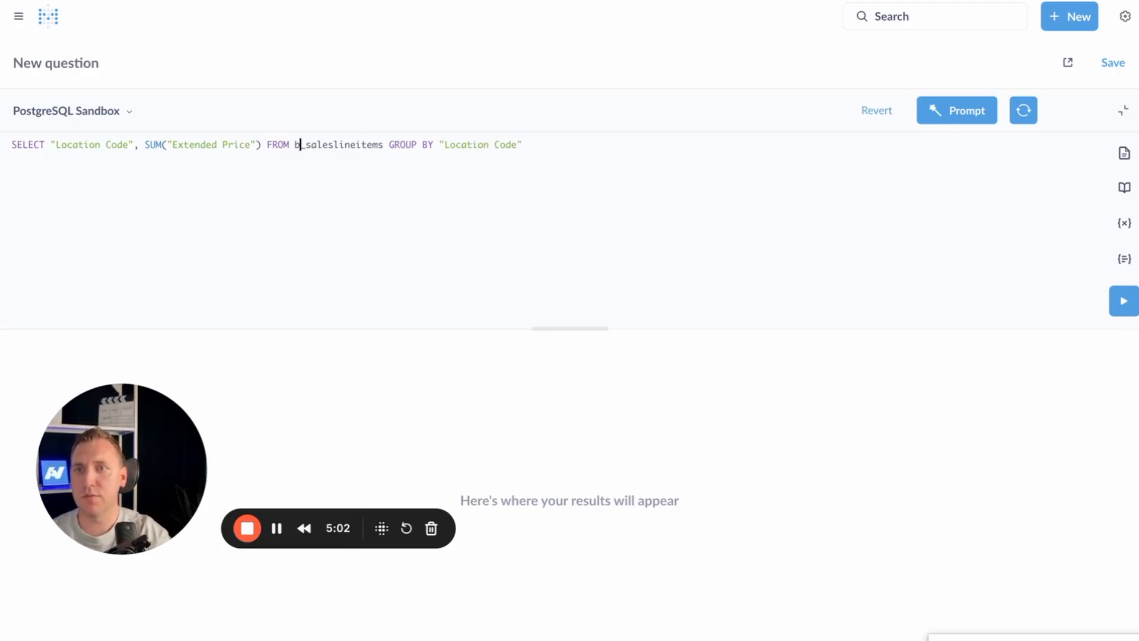
text(_)
click(408, 185)
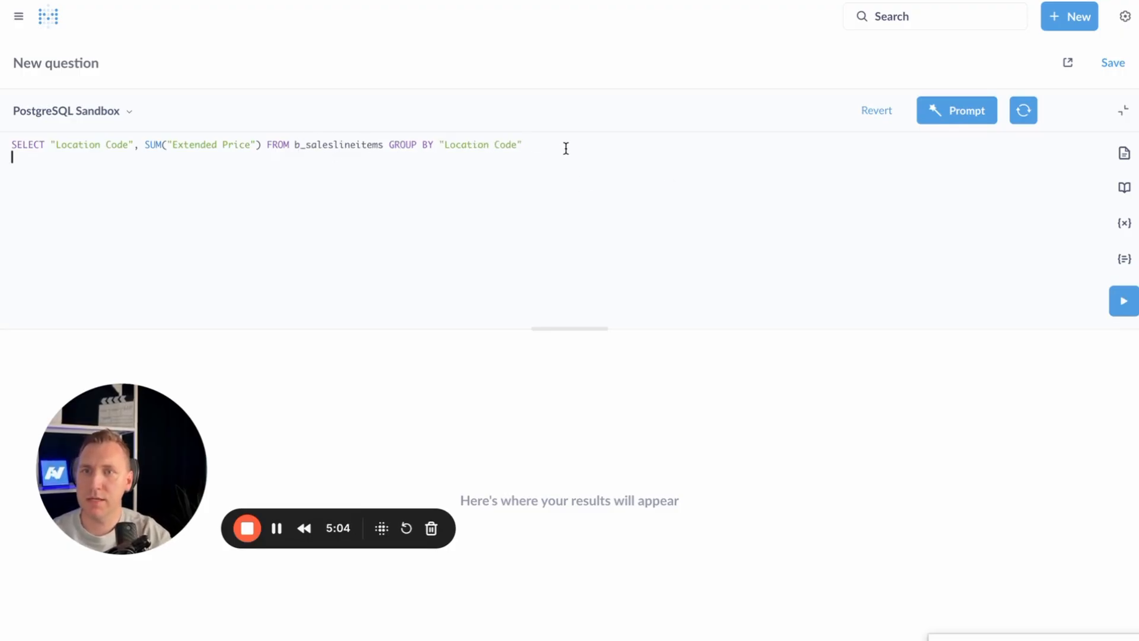
Review the GROUP BY "Location Code" clause in the SQL and run the corrected query.
click(551, 145)
drag(551, 145, 389, 144)
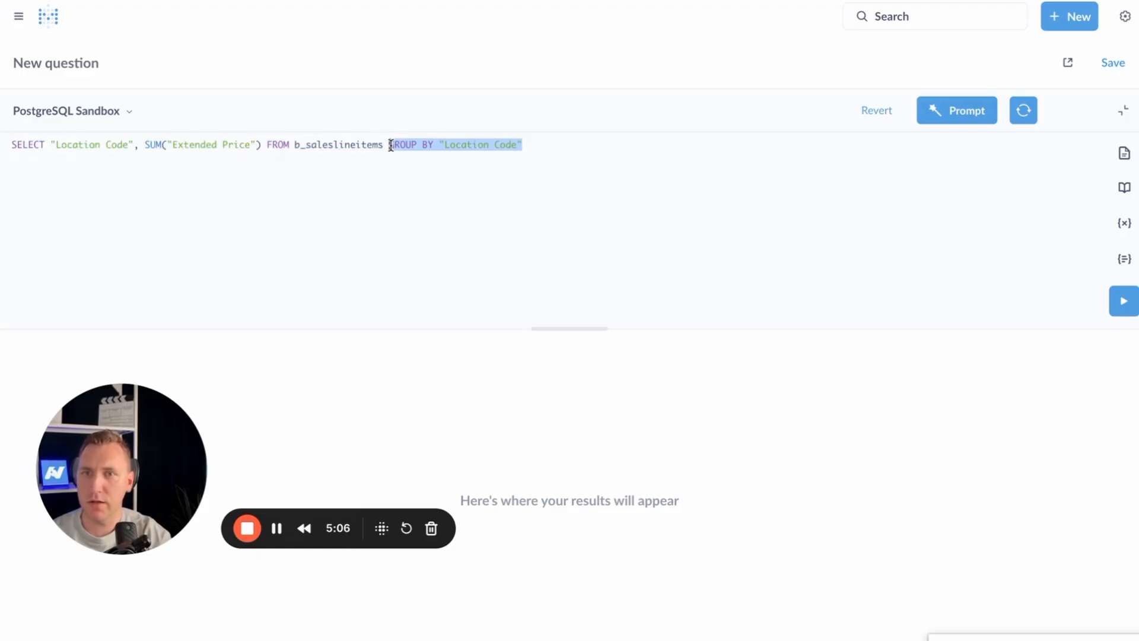
click(818, 187)
click(1124, 301)
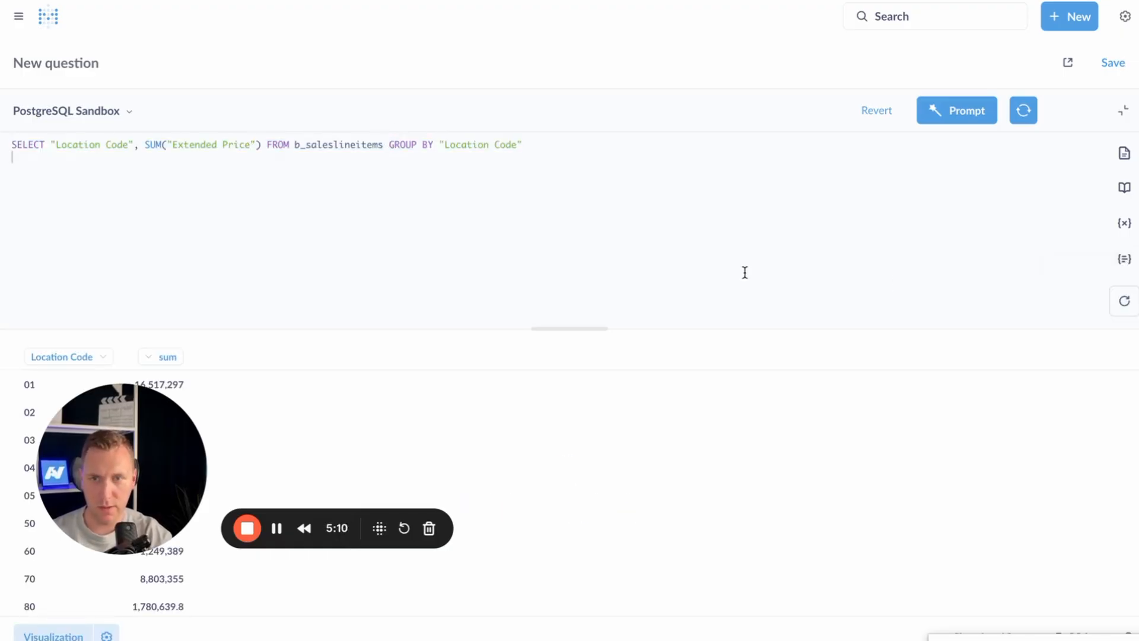
drag(208, 457, 1010, 462)
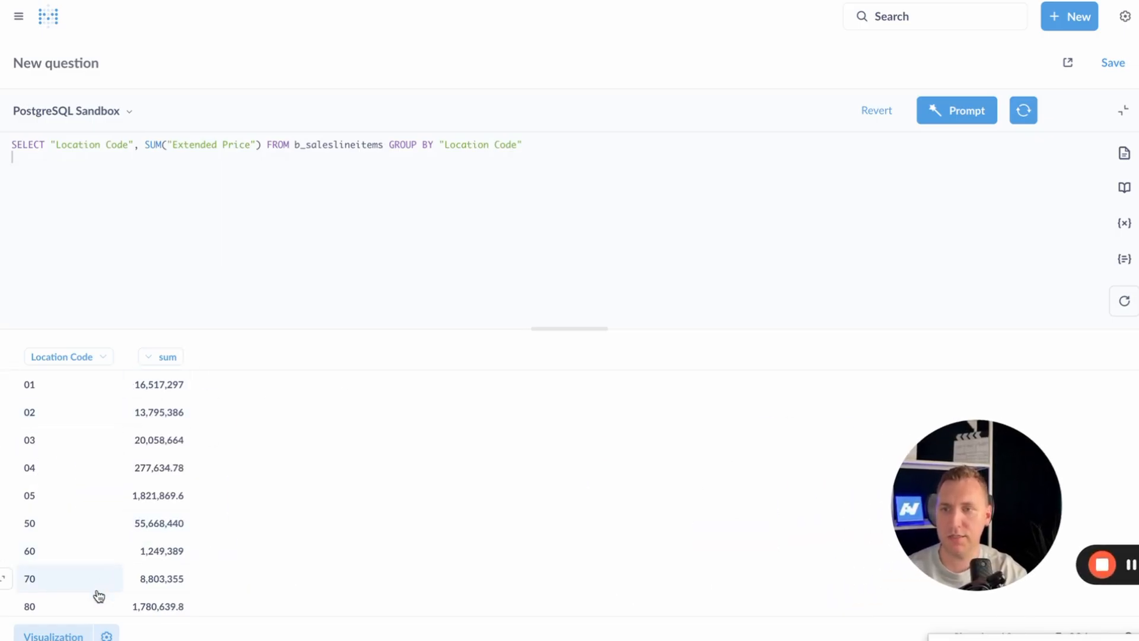
Visualize the query results as a Row chart and color the sum series red.
click(77, 636)
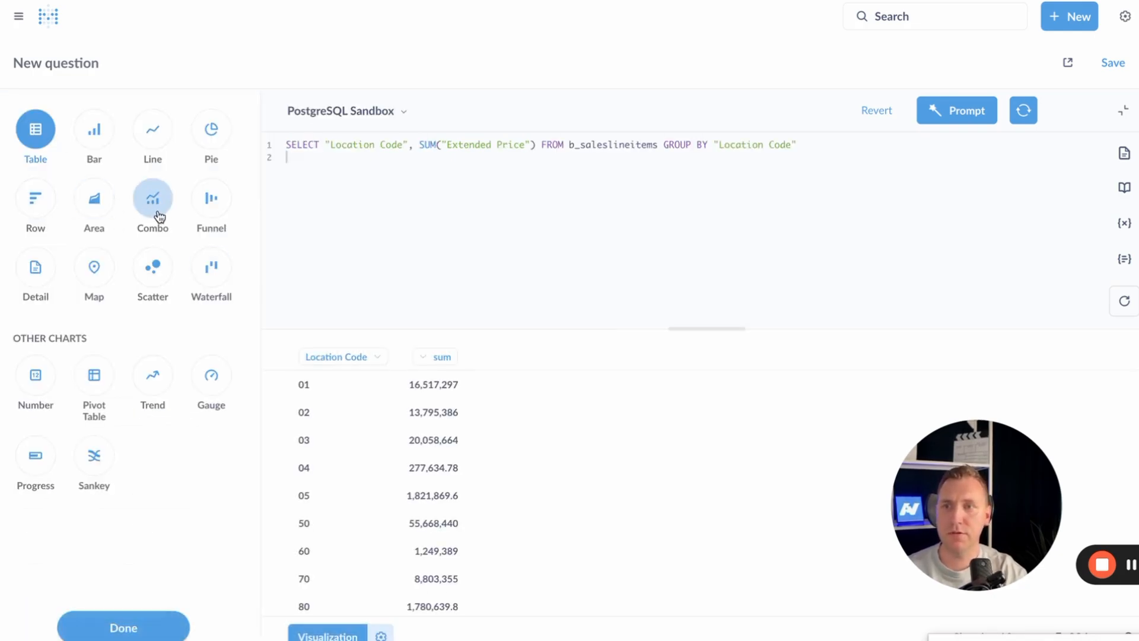
click(36, 209)
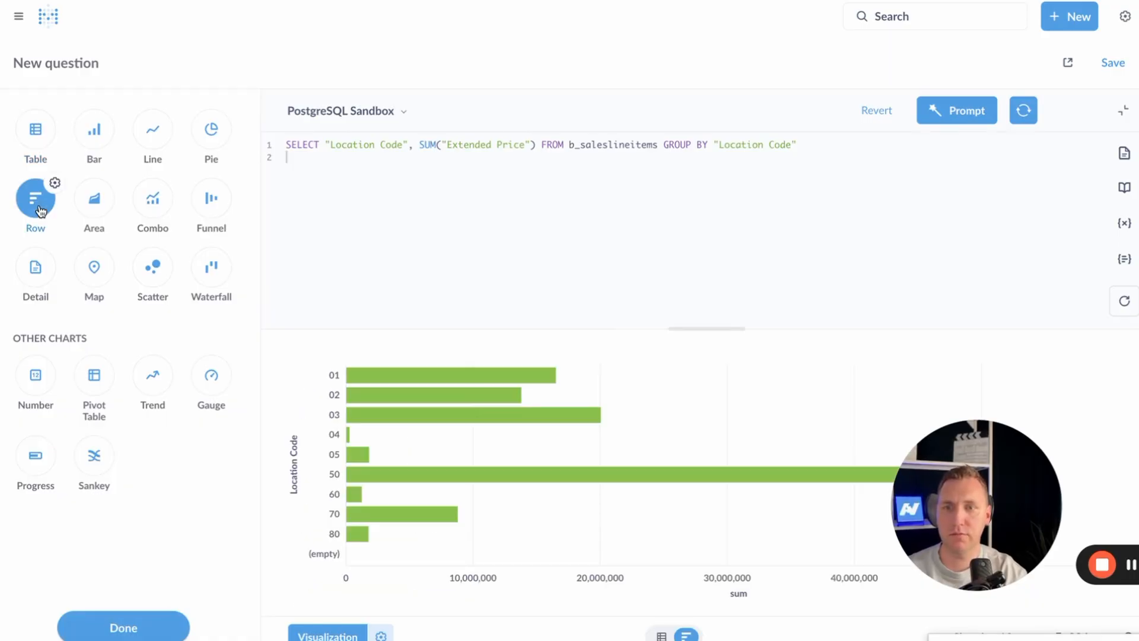
click(381, 635)
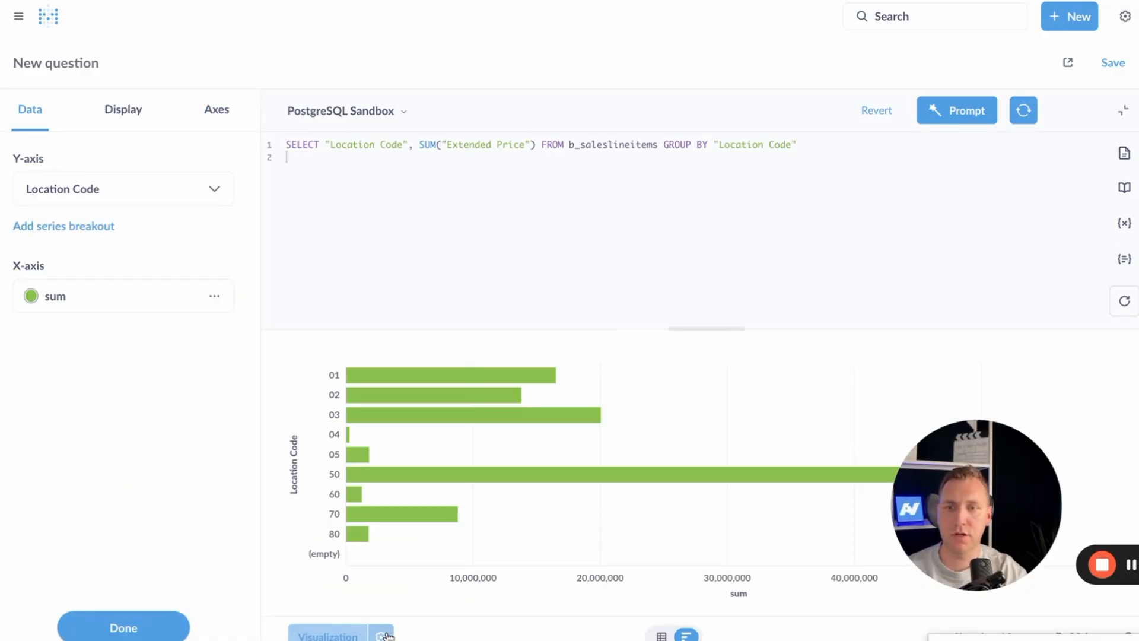
click(31, 296)
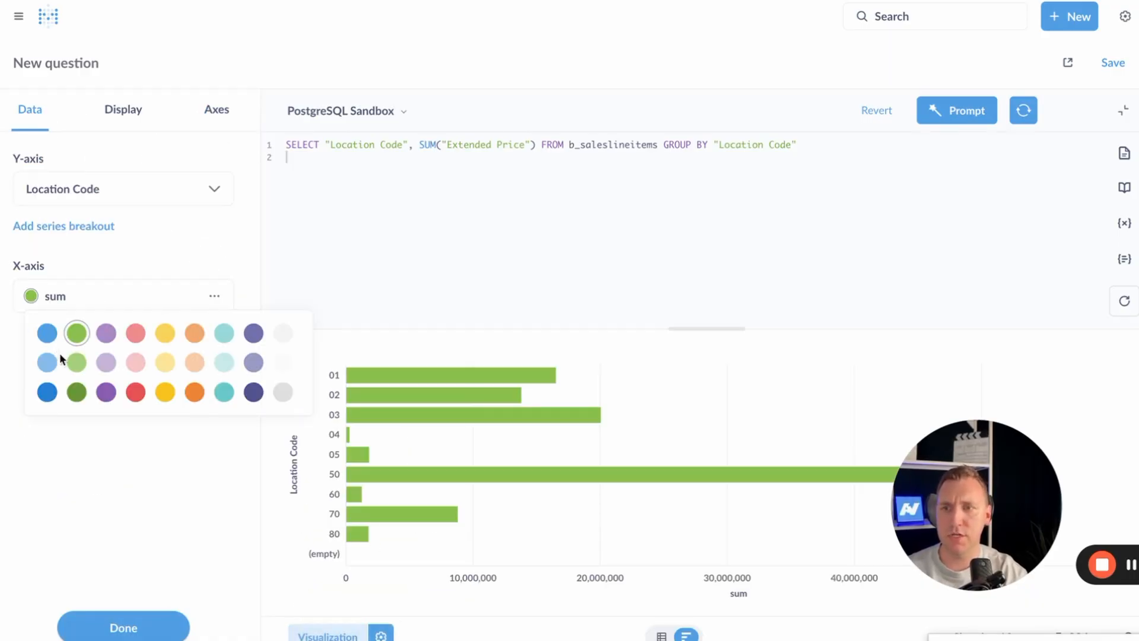
click(133, 393)
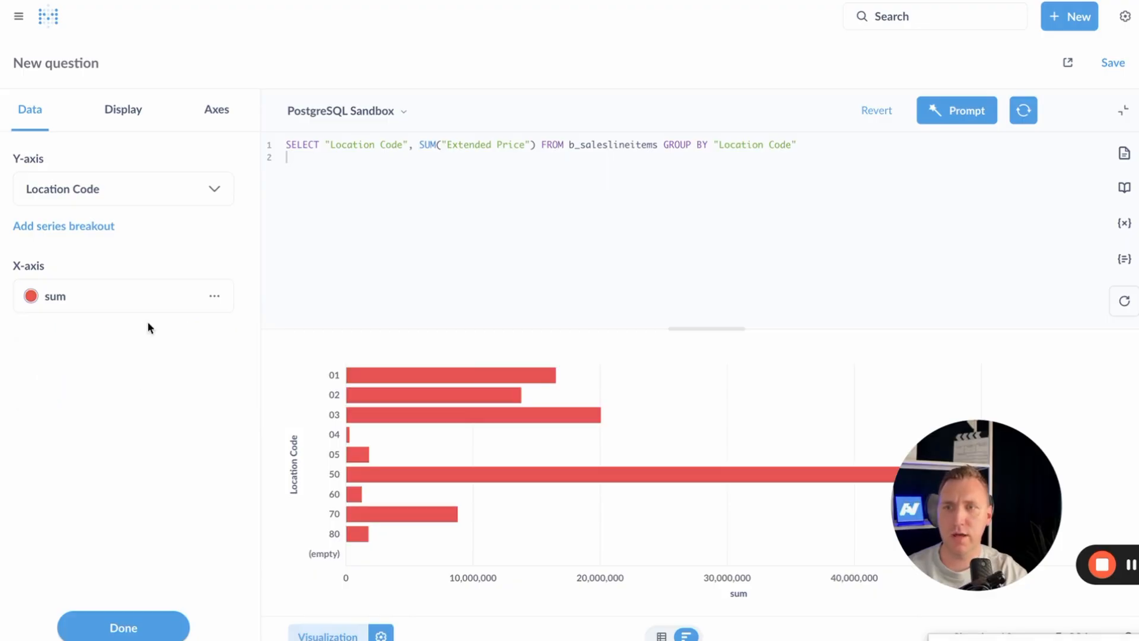
Review the row chart's display options and the label, scale and range settings of its axes.
click(126, 115)
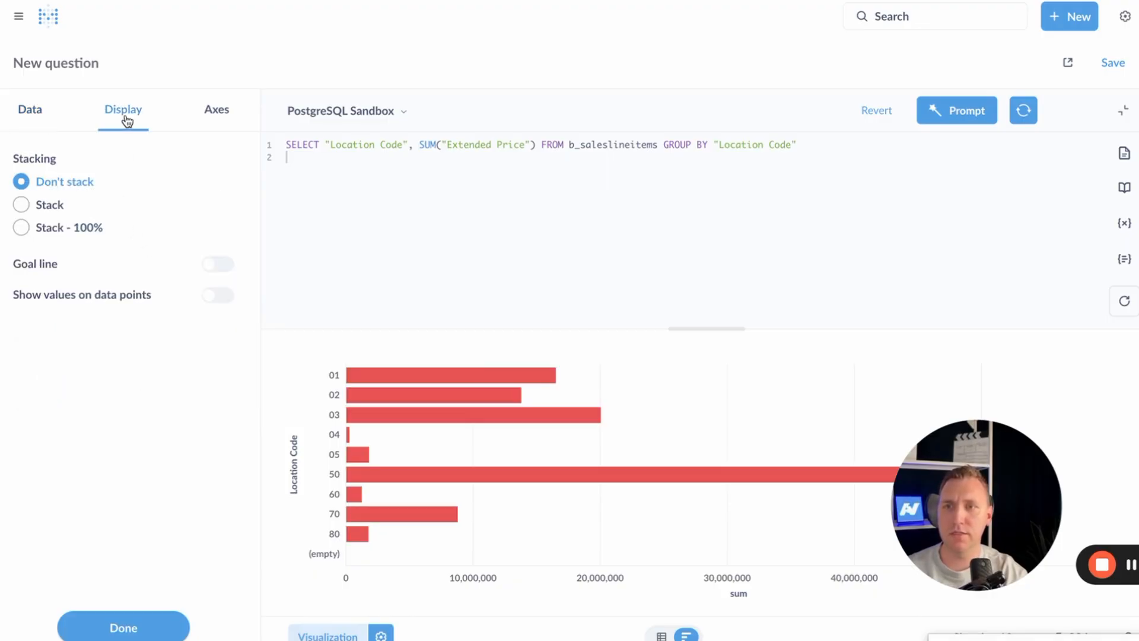
click(212, 113)
scroll(143, 365, down, 3)
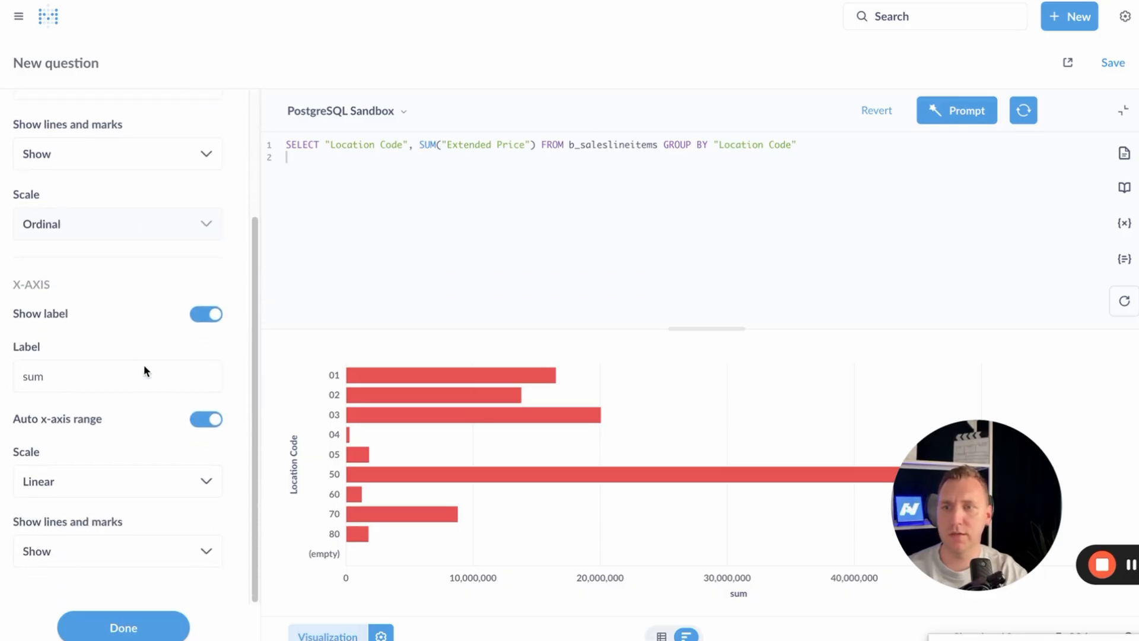
click(142, 369)
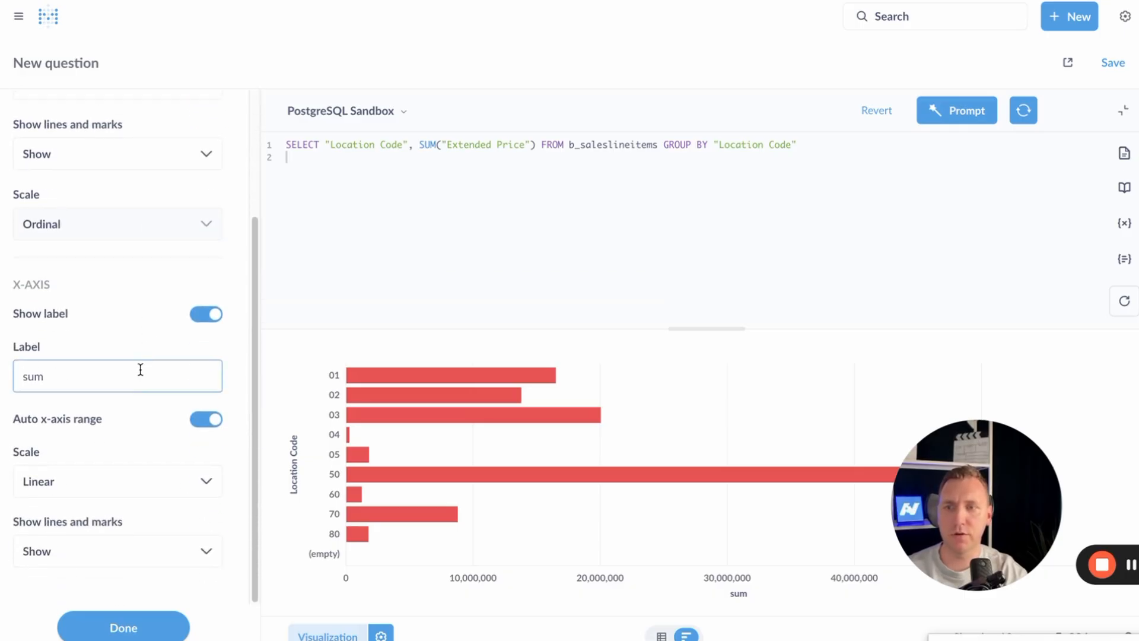
Try a manual x-axis range and restore the automatic range.
click(208, 421)
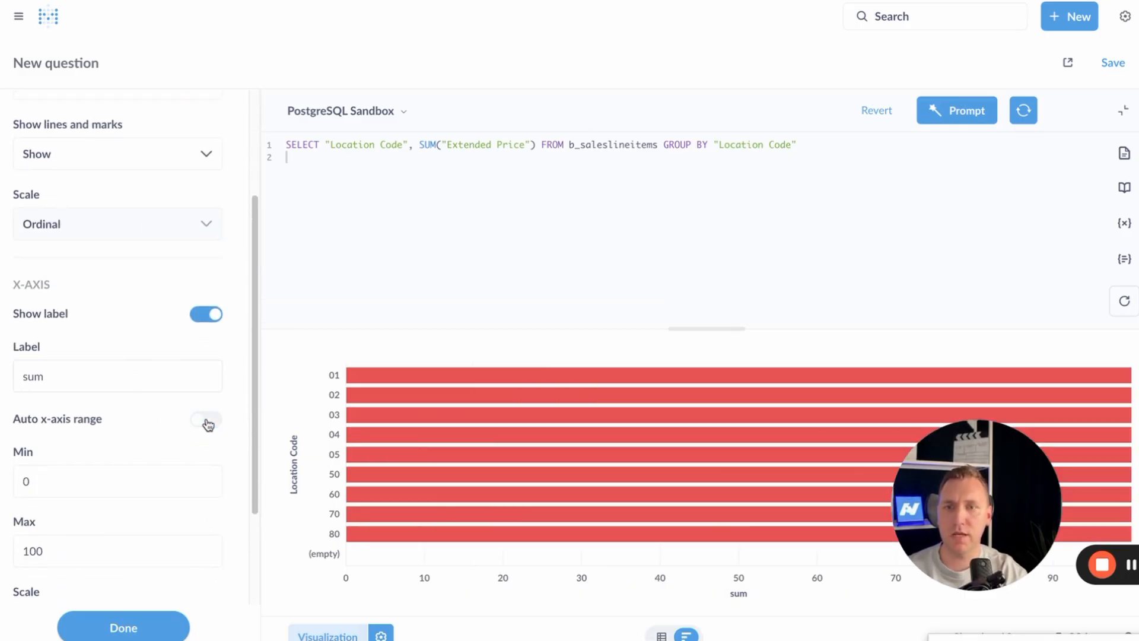
click(104, 544)
scroll(104, 544, down, 2)
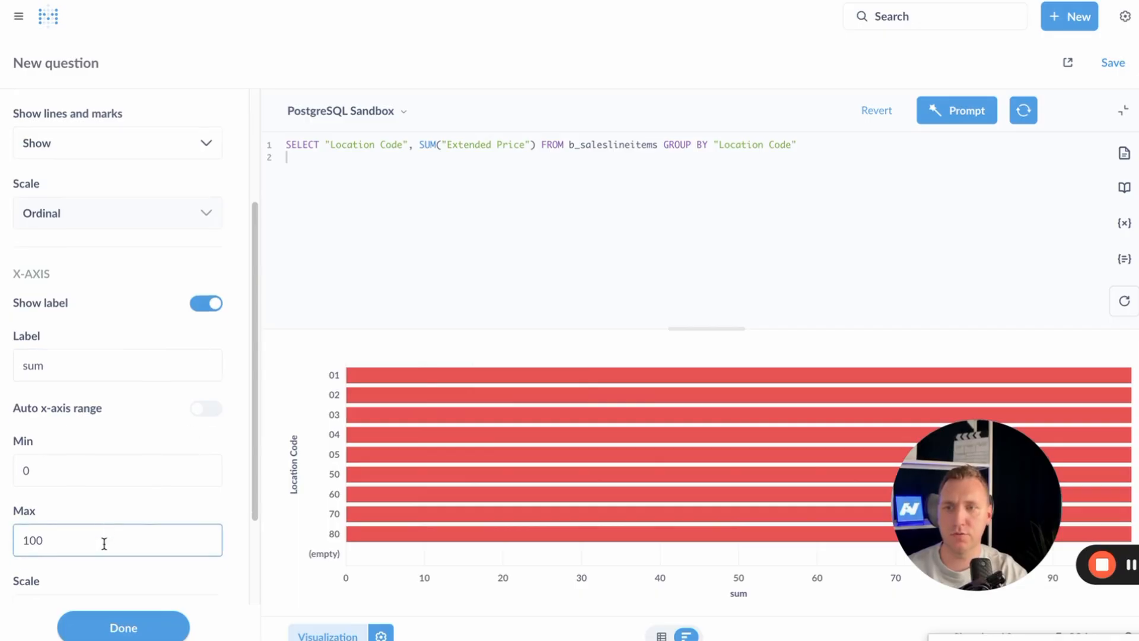
click(206, 348)
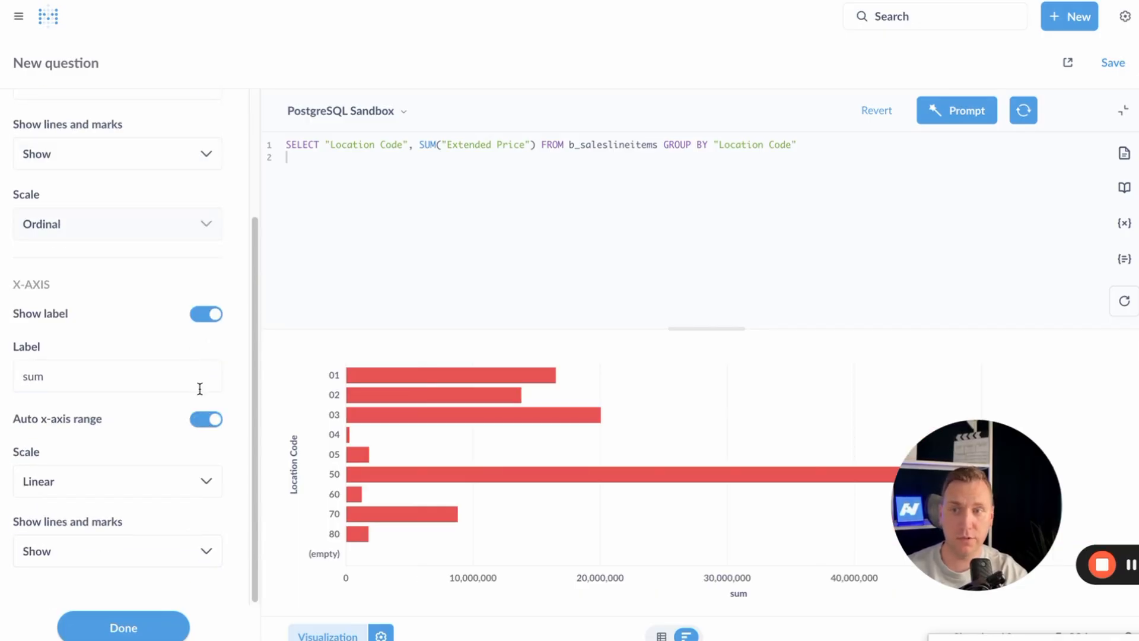
Hide the lines and marks of the chart's x-axis.
click(131, 548)
click(127, 471)
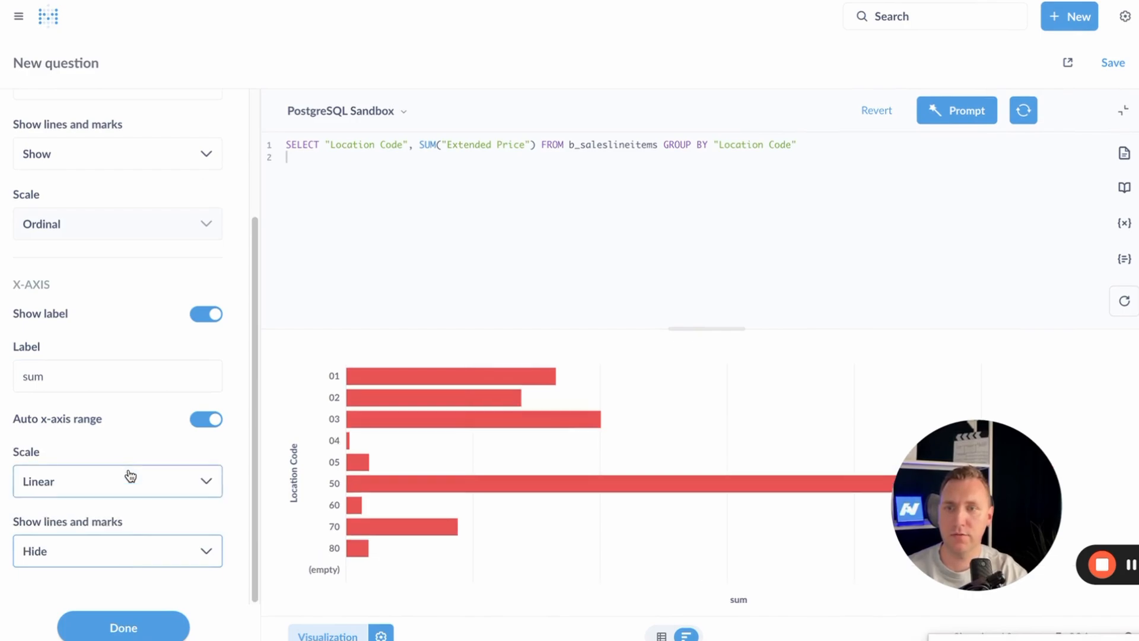
Try hiding the y-axis lines and marks and set them back to Show.
scroll(149, 385, up, 3)
click(161, 275)
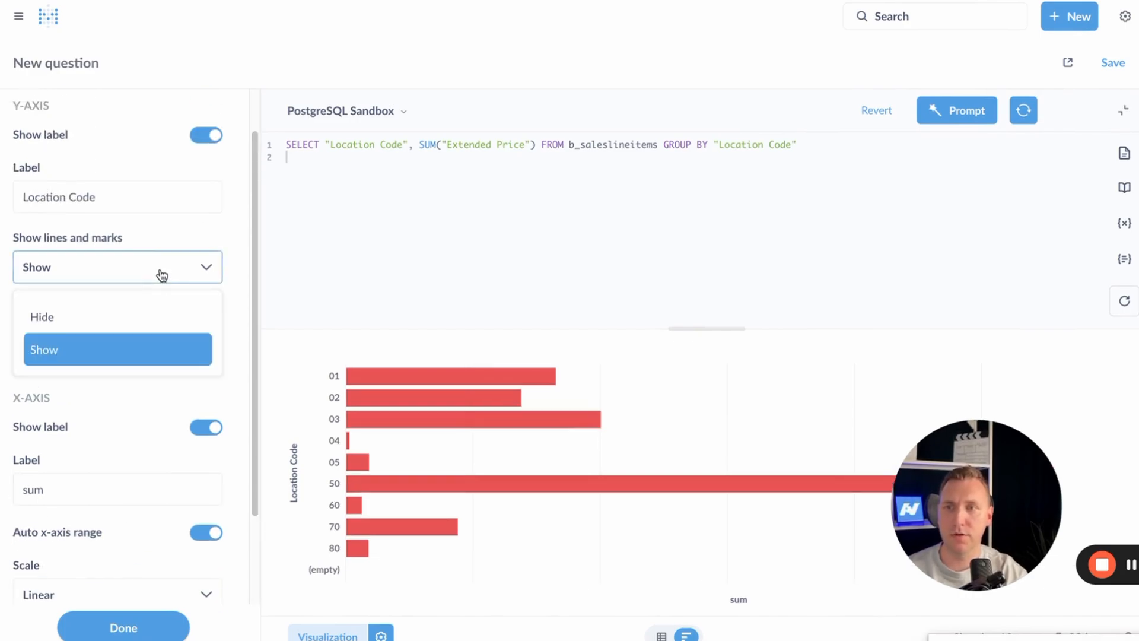
click(123, 315)
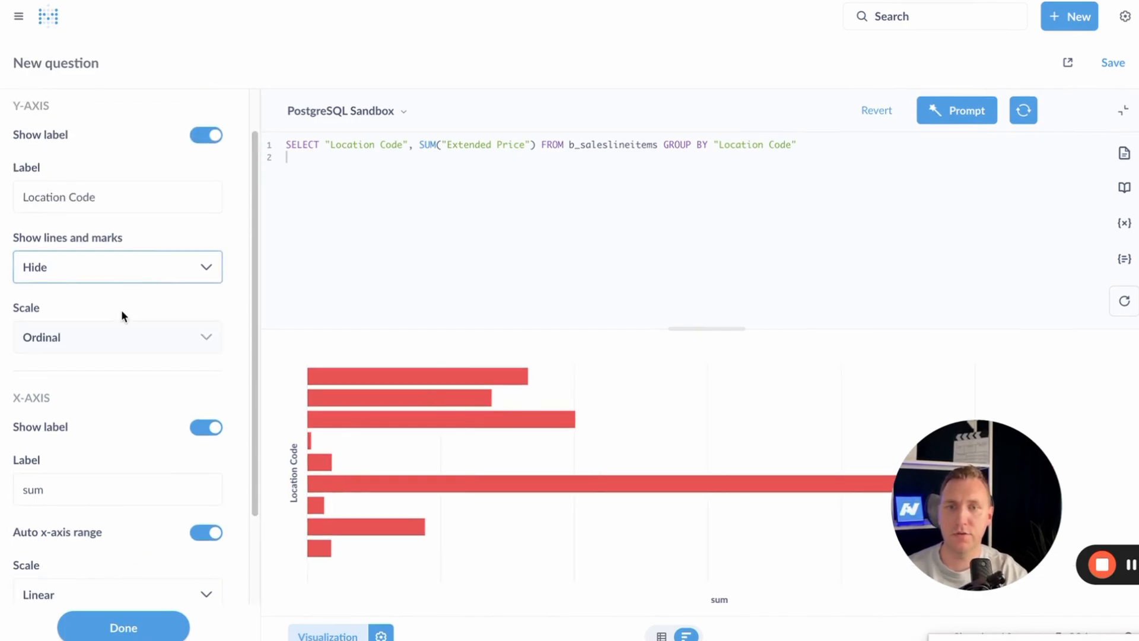
scroll(122, 311, up, 1)
click(116, 312)
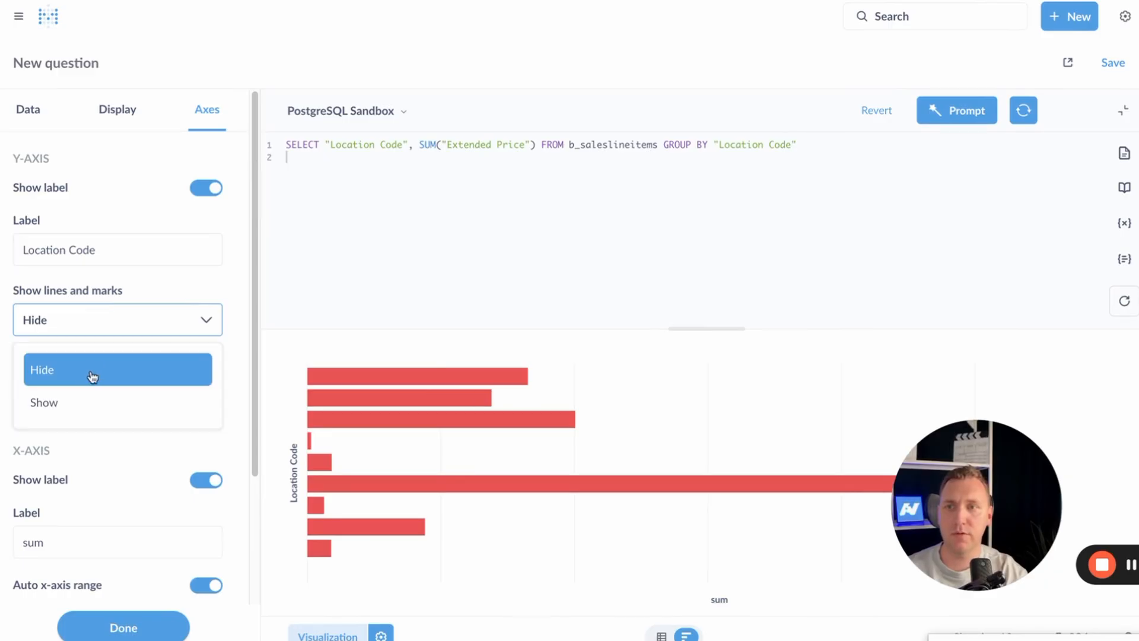
click(79, 401)
scroll(79, 400, down, 3)
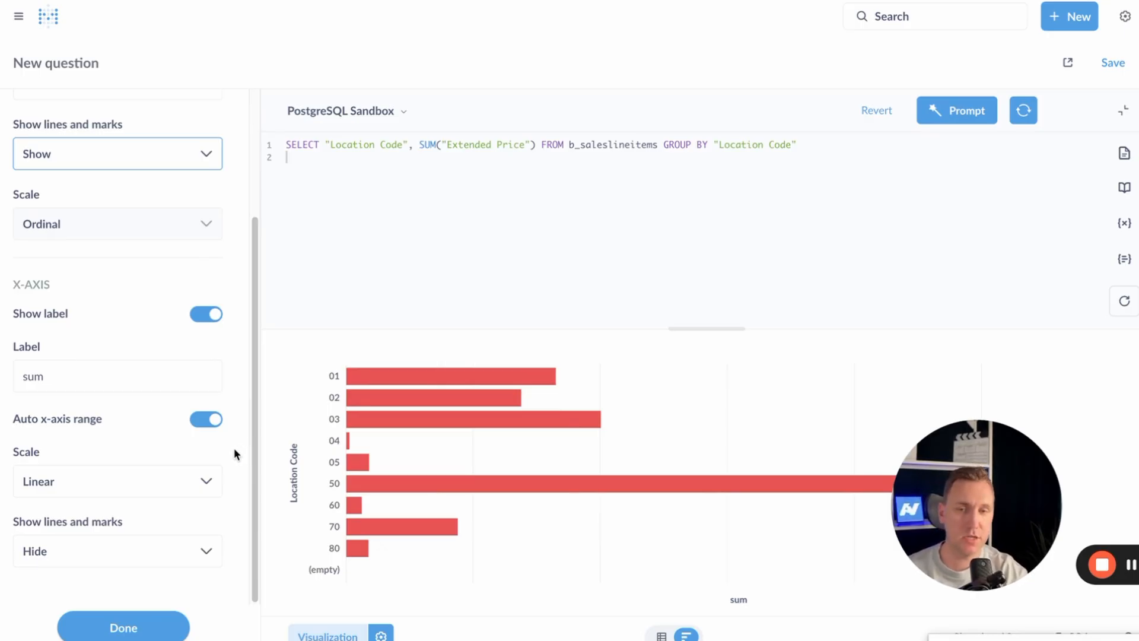
Save the question as "Location splitted" in the Our analytics collection without adding it to a dashboard.
mouse_move(536, 493)
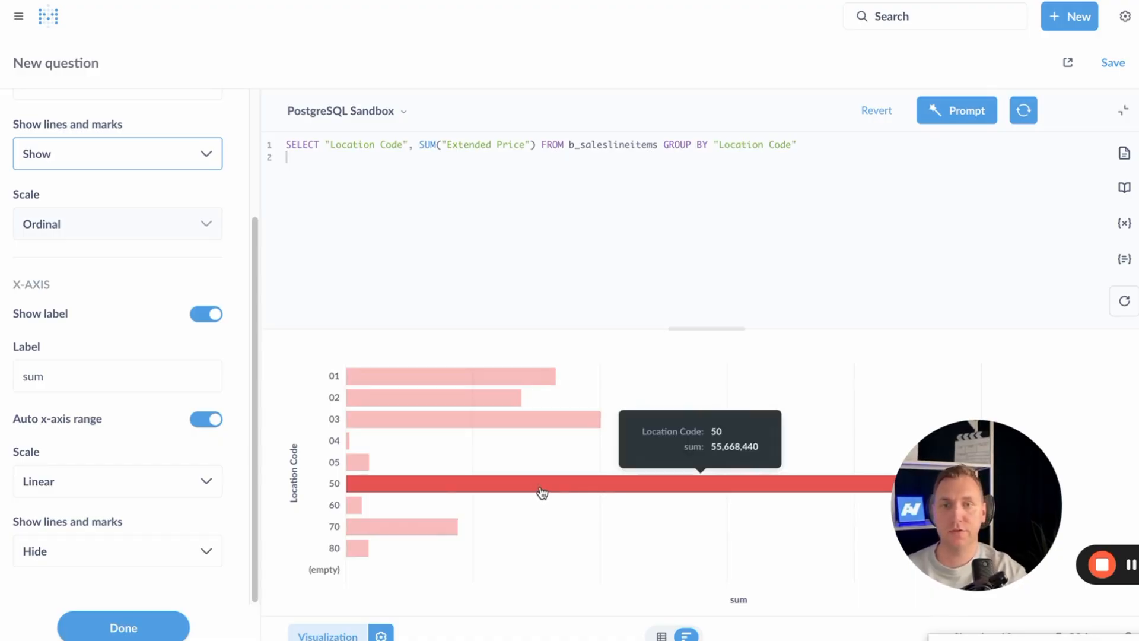
click(541, 492)
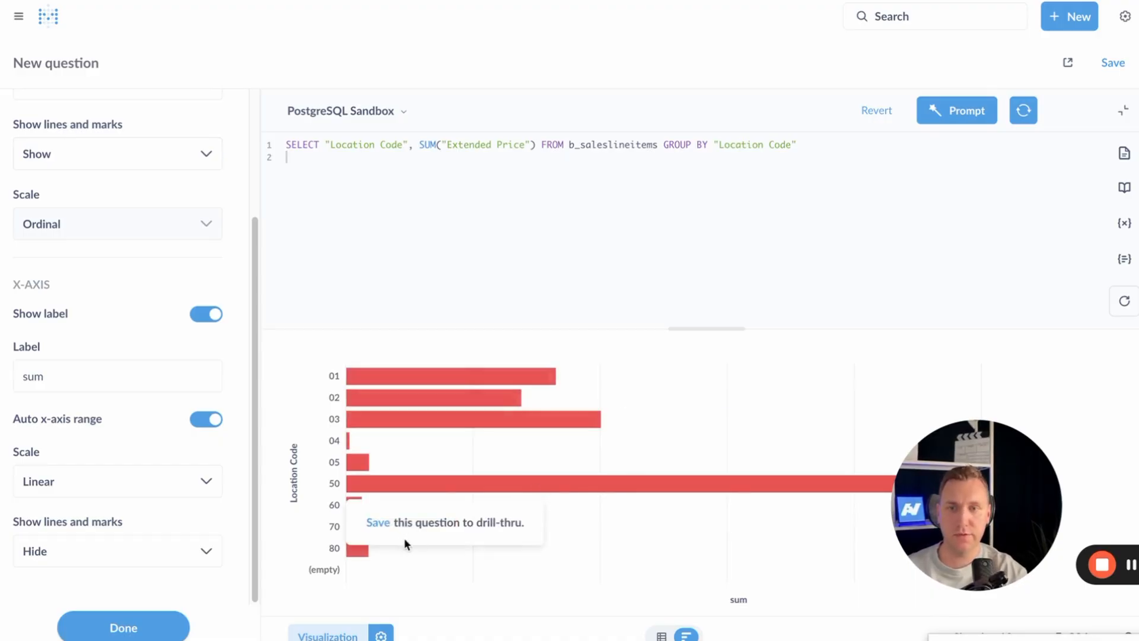
click(383, 527)
click(531, 229)
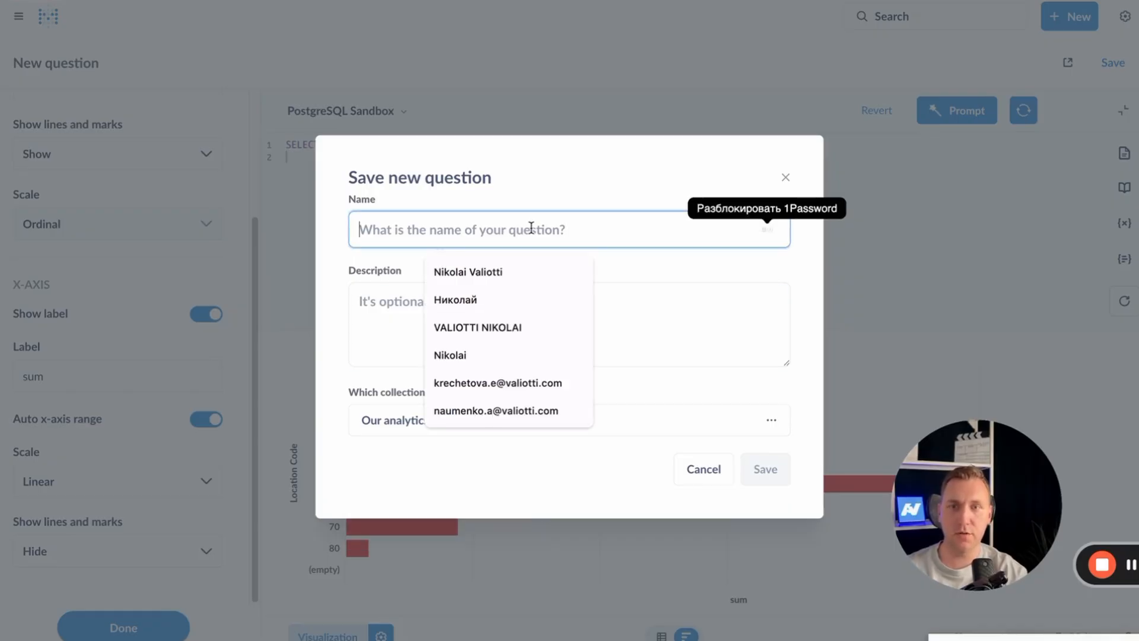
text(Locatio)
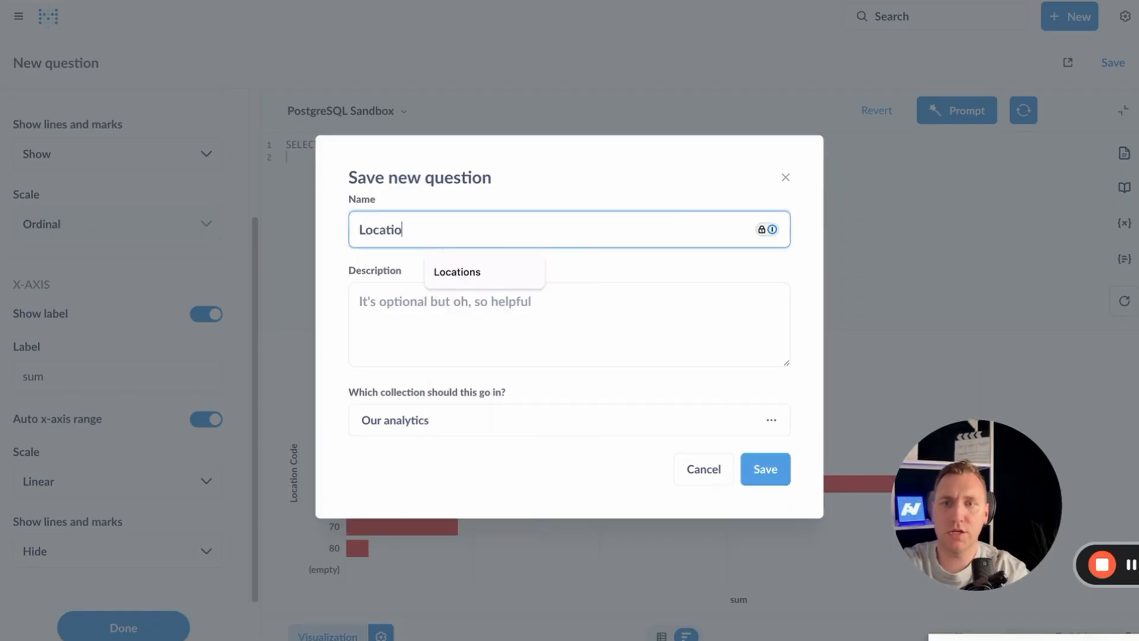
text(n splitted)
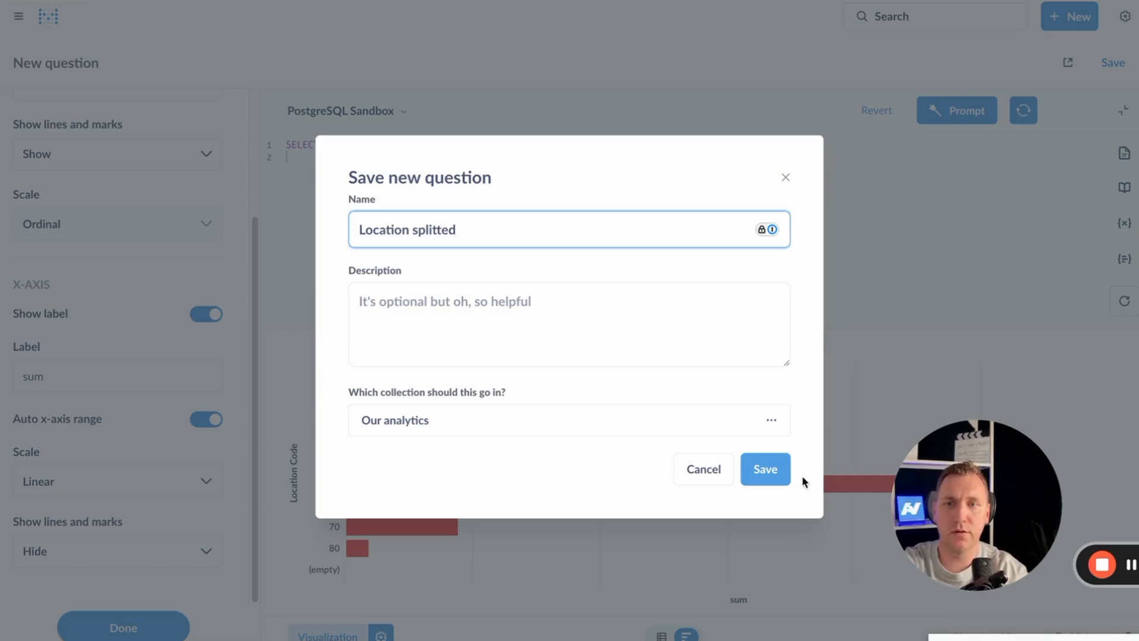
click(770, 467)
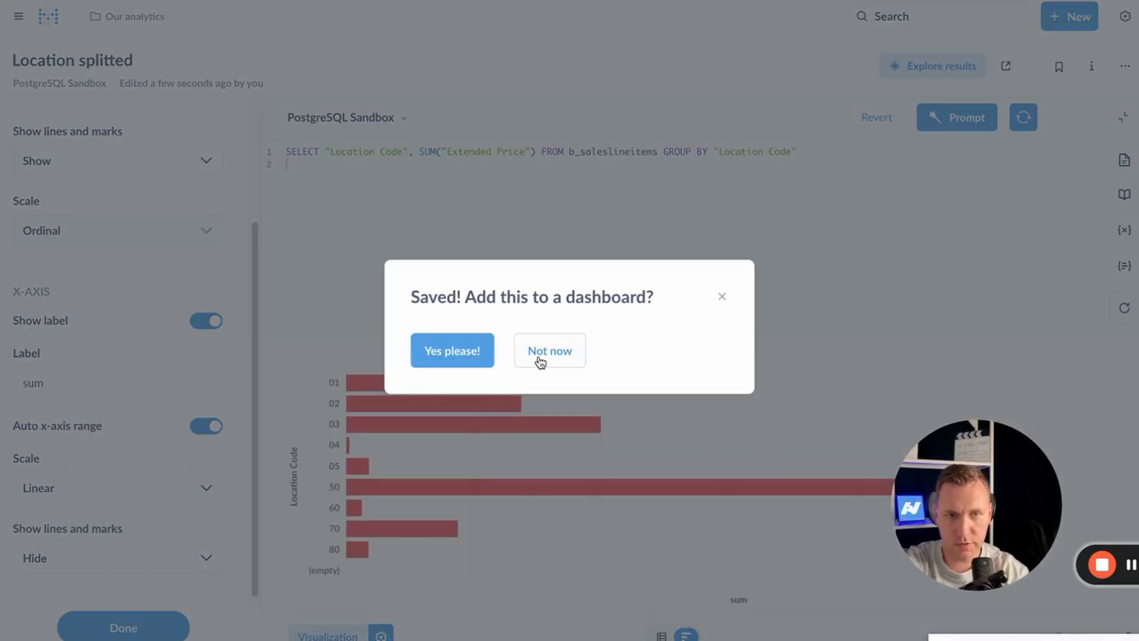
click(542, 356)
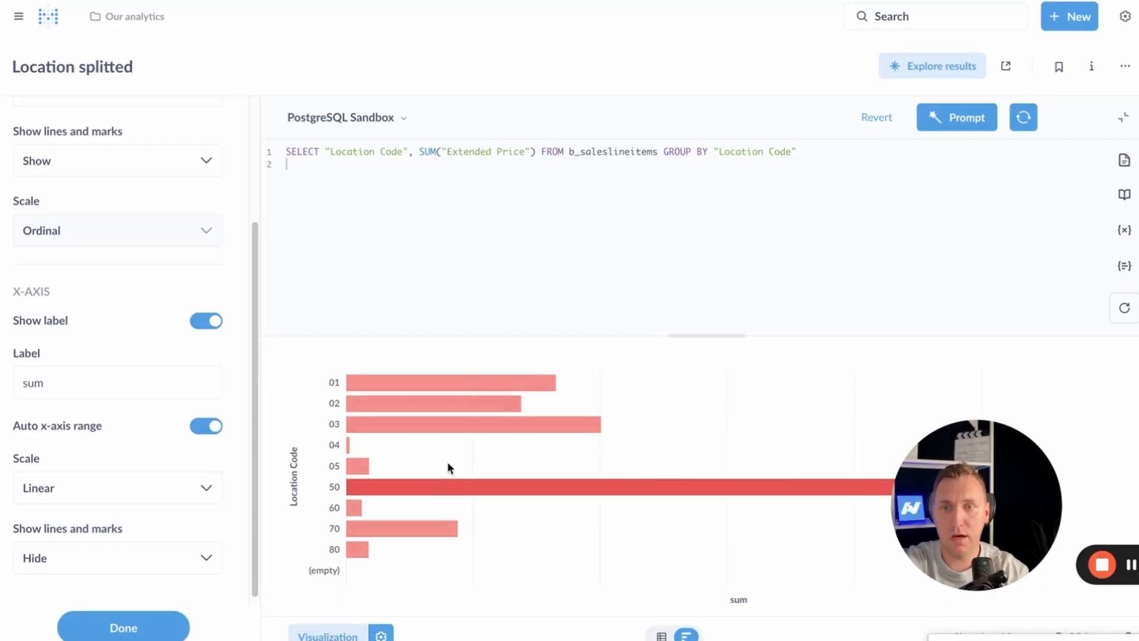
Filter the chart from the Location Code 02 bar so that sum is equal to that bar's value.
click(465, 410)
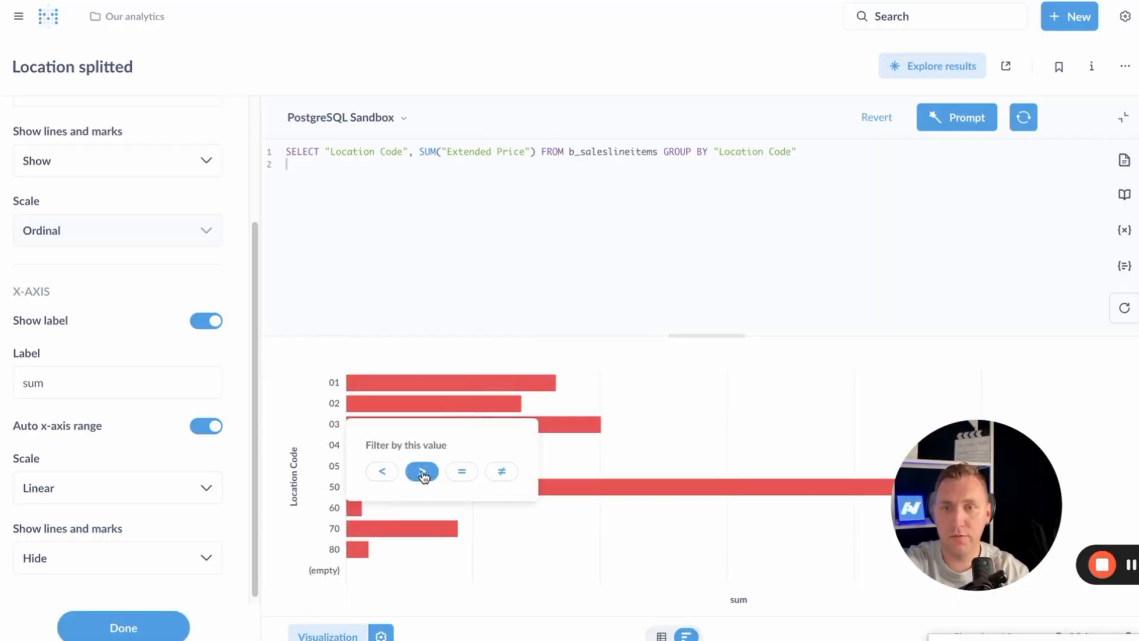
click(461, 472)
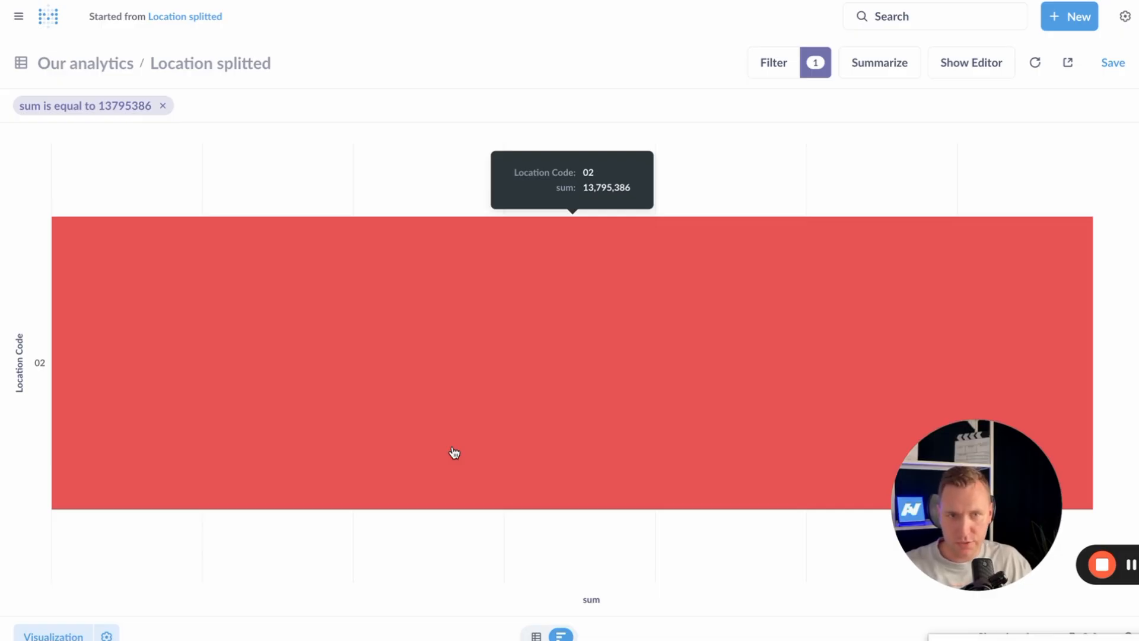
Create a new question based on Sales by Salesperson Table and visualize it.
click(1066, 22)
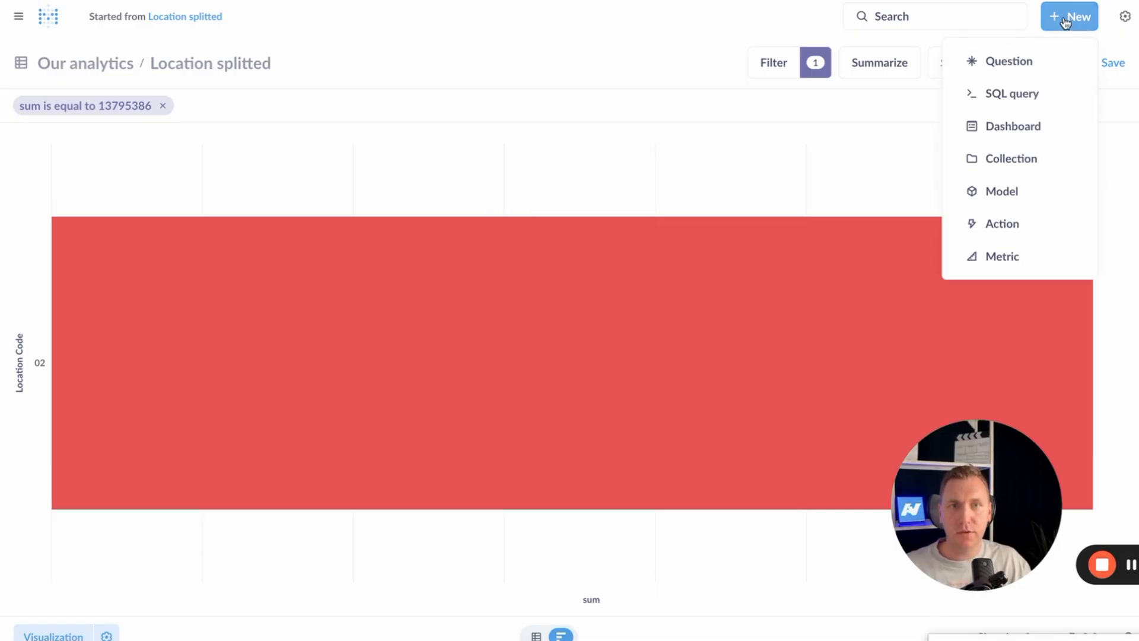
click(1009, 62)
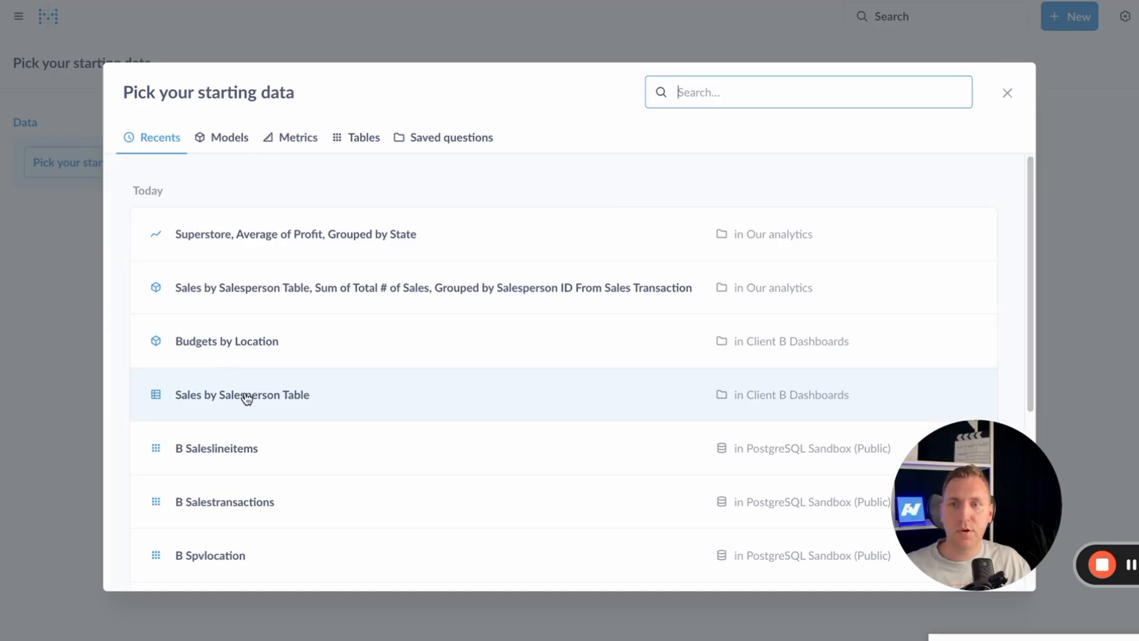
click(247, 395)
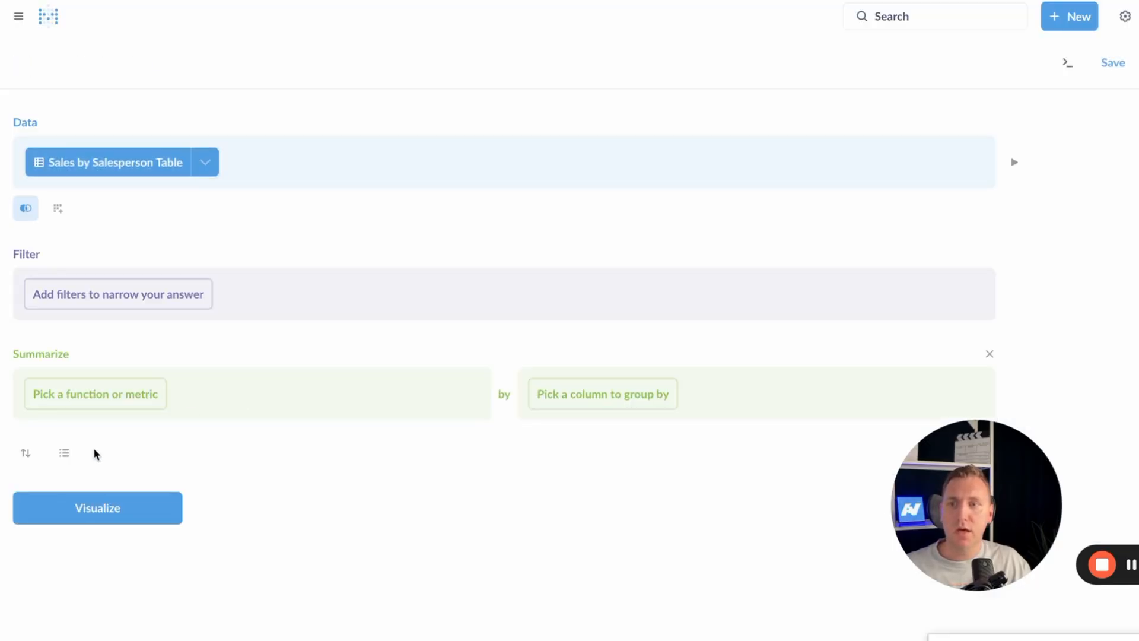
click(98, 509)
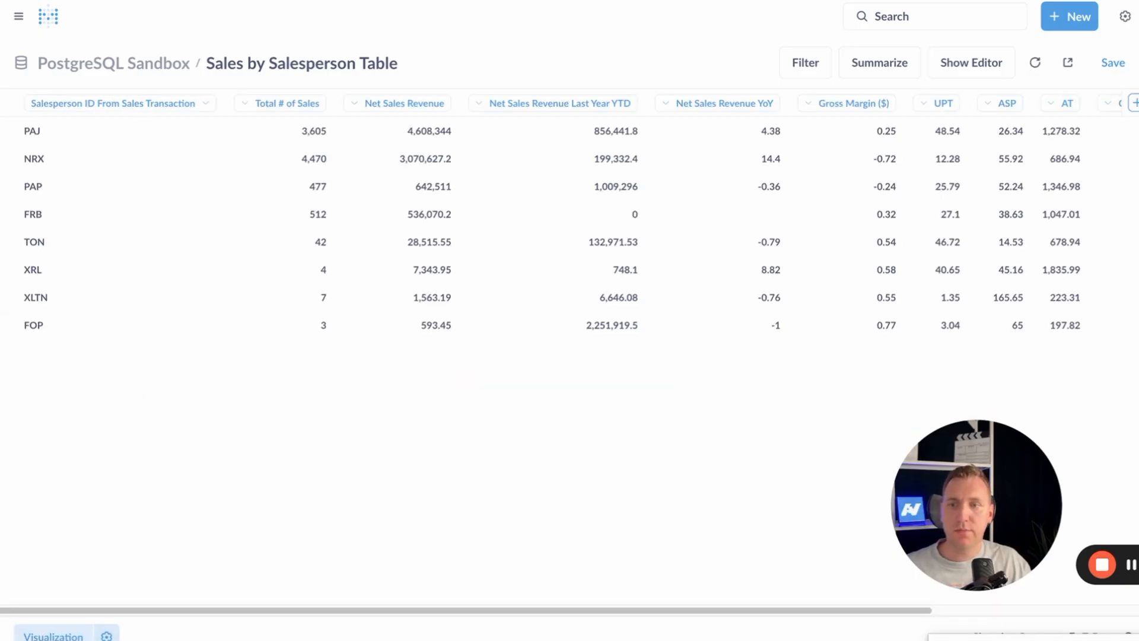
Start a conditional formatting rule that affects the Total # of Sales column.
click(107, 634)
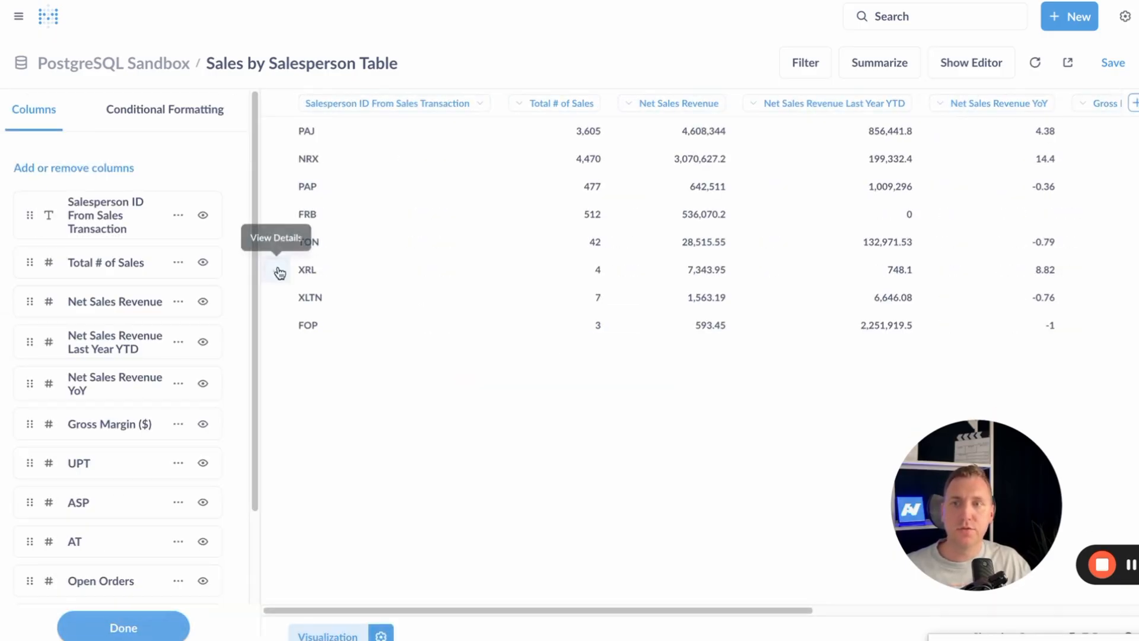
click(205, 109)
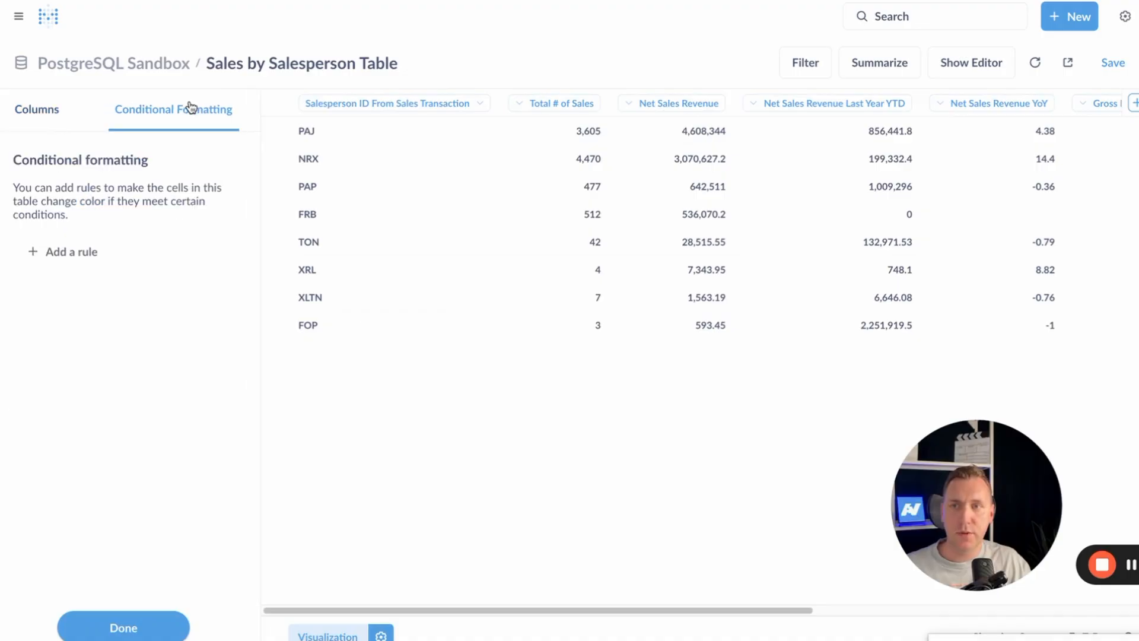
click(19, 250)
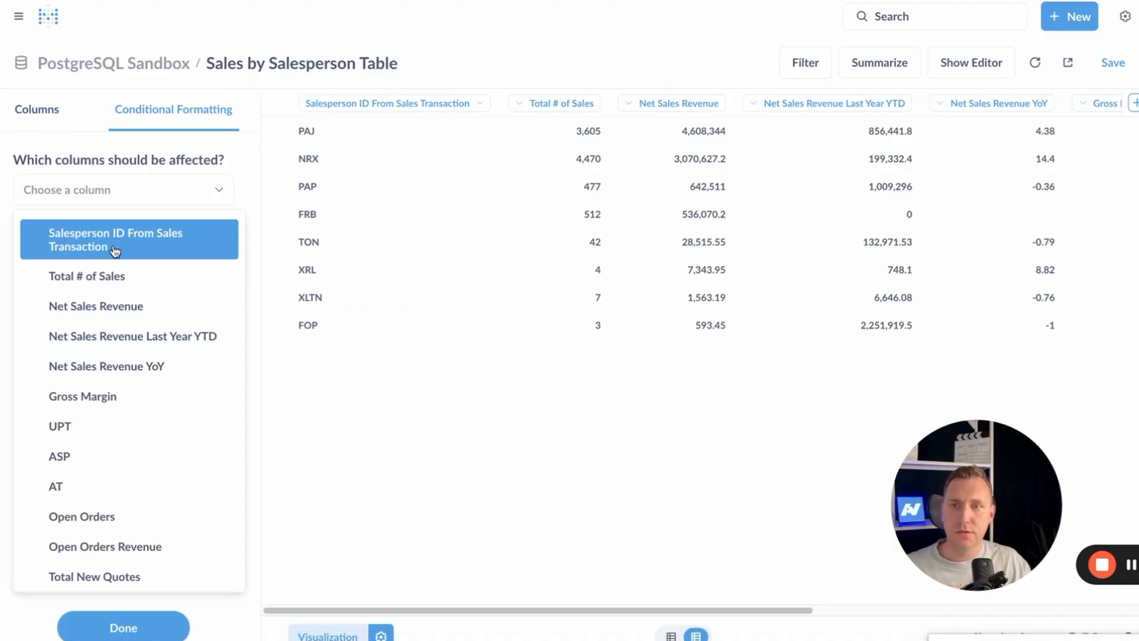
click(89, 276)
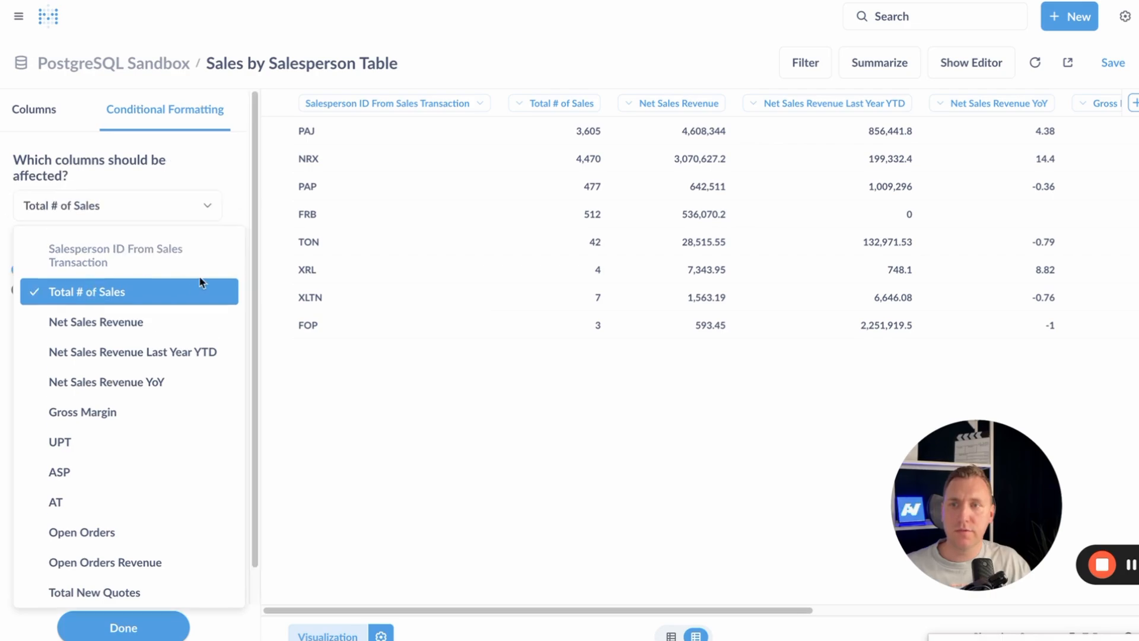
click(201, 186)
Make the rule color Total # of Sales cells that are less than 30 red and highlight the whole row.
click(84, 362)
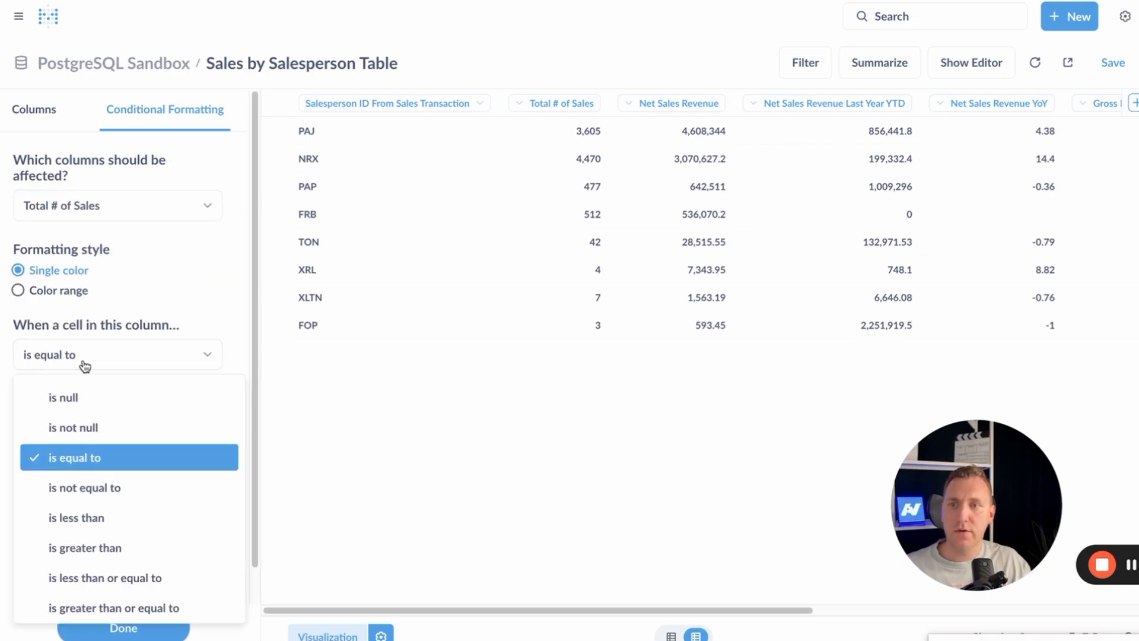
click(81, 521)
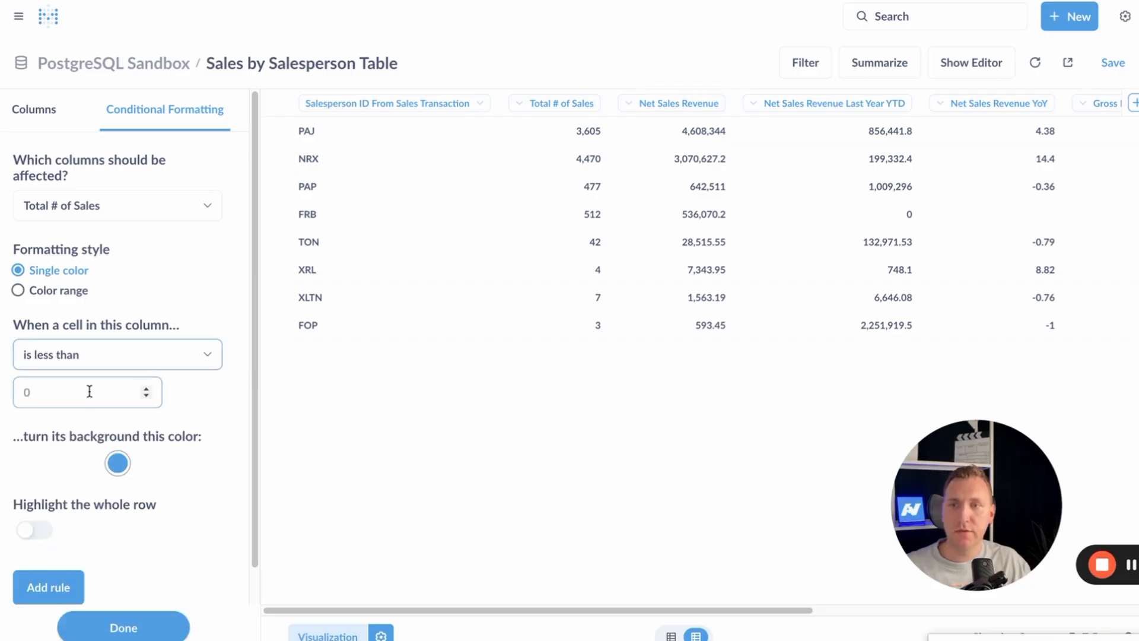
click(89, 397)
text(30)
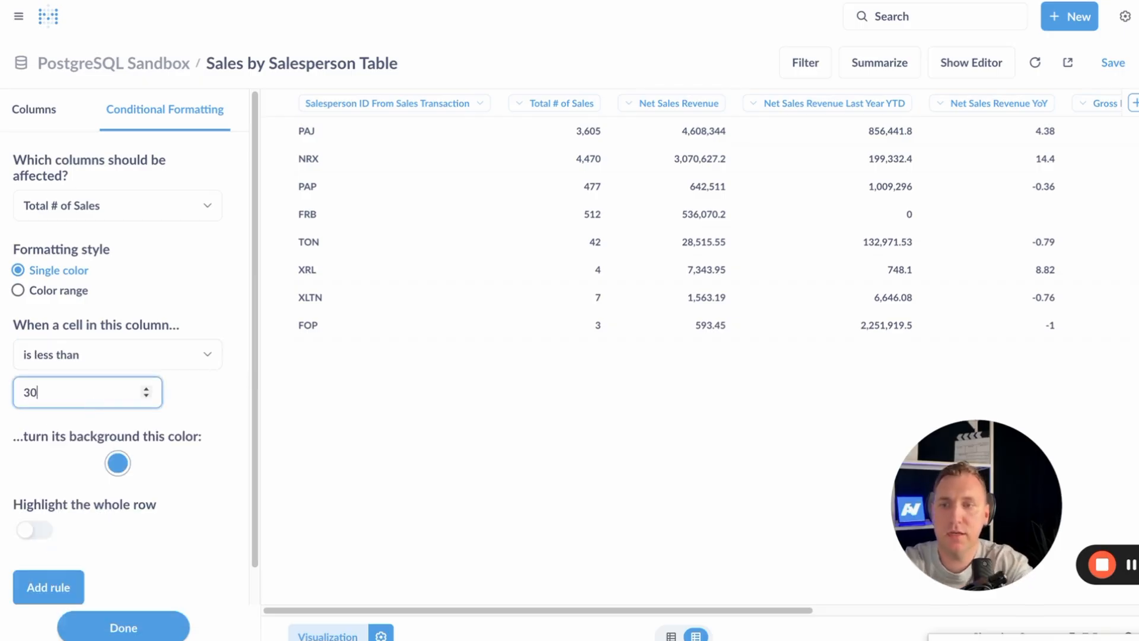
click(117, 463)
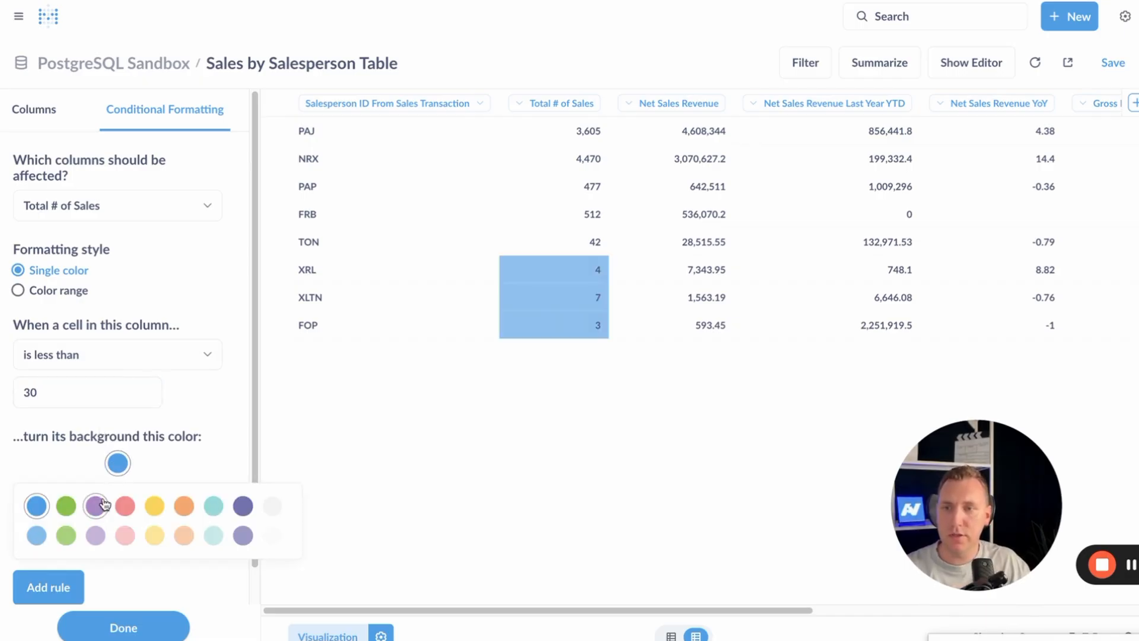
click(128, 503)
scroll(127, 505, down, 1)
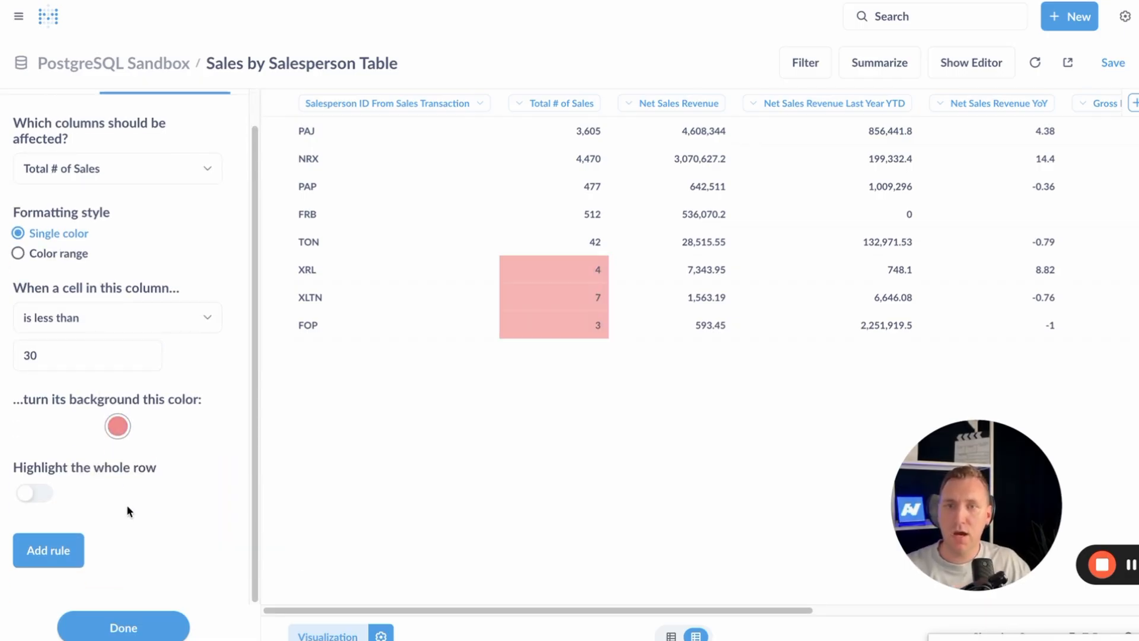
click(43, 498)
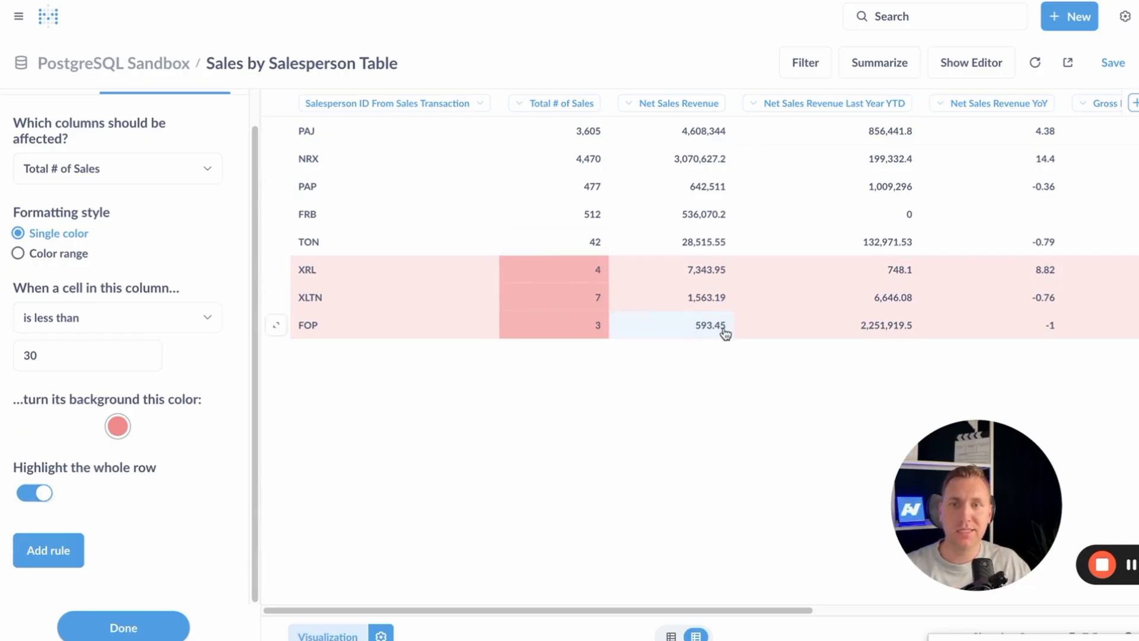
Change the rule's formatting style to Color range.
scroll(111, 314, up, 1)
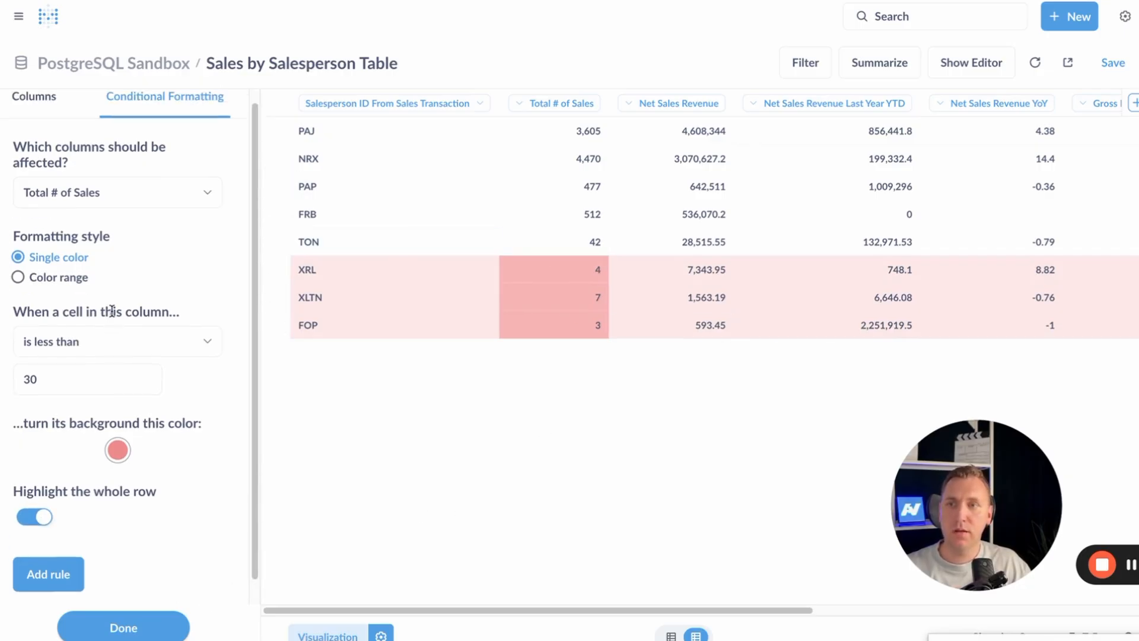
click(69, 283)
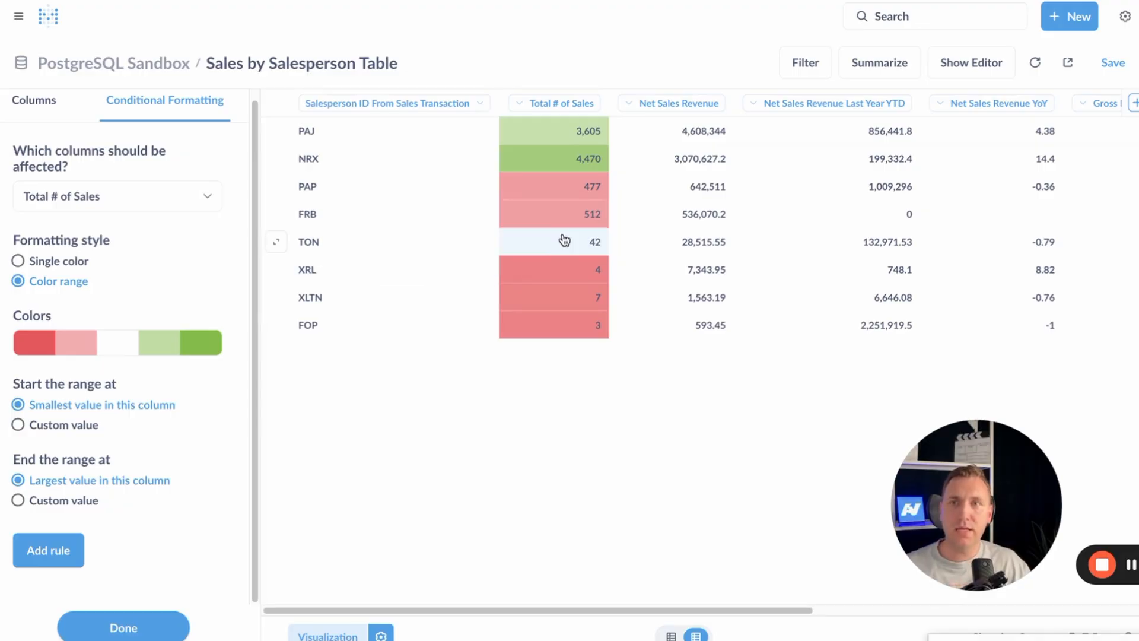
Create a new SQL query that begins with SELECT "Location Code", sum("Extended Cost").
click(1076, 18)
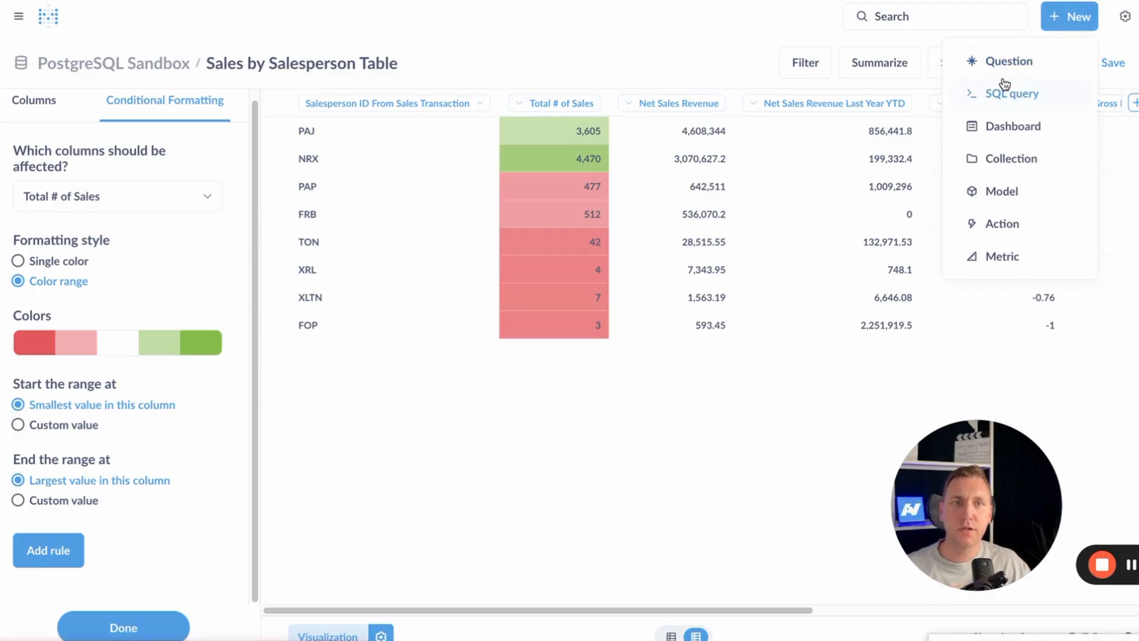
click(1006, 92)
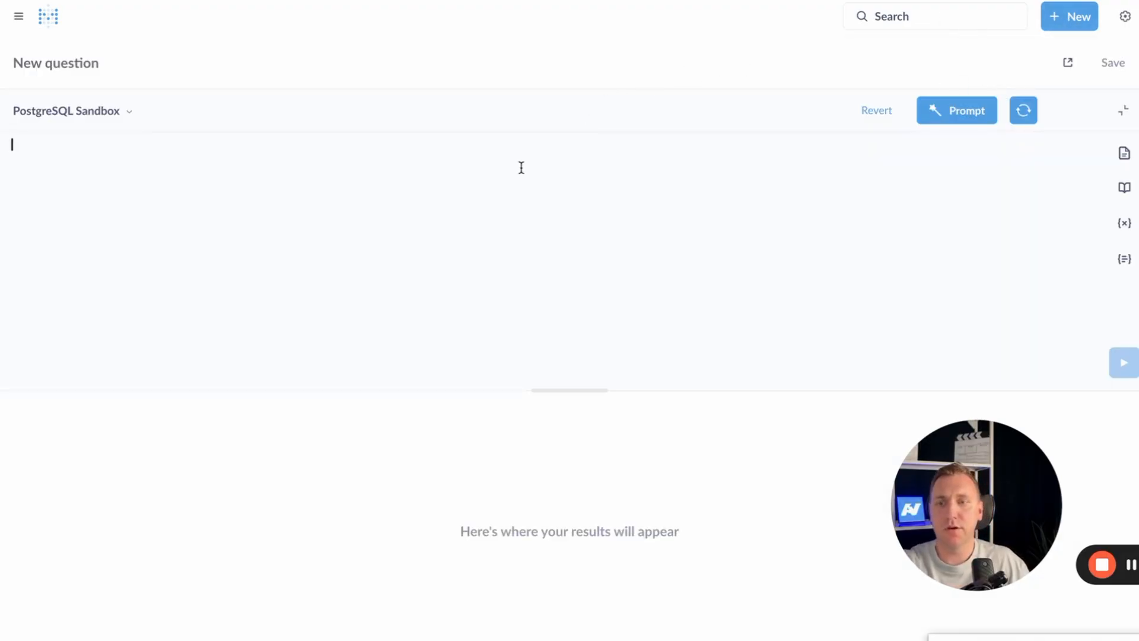
text(SELECT "L)
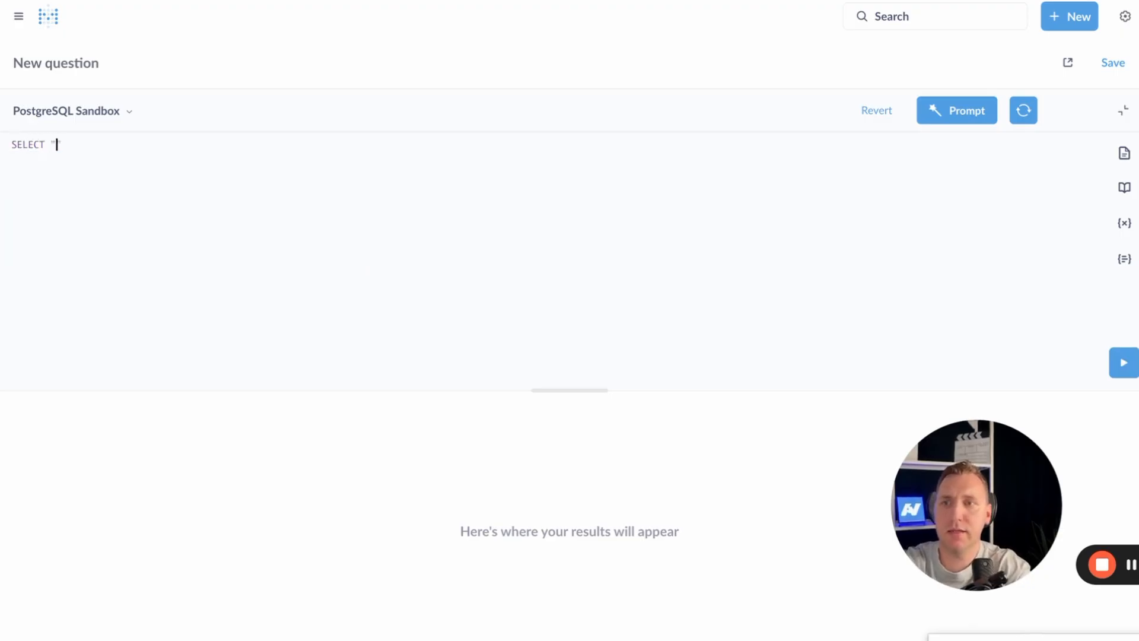
text(ocation Code)
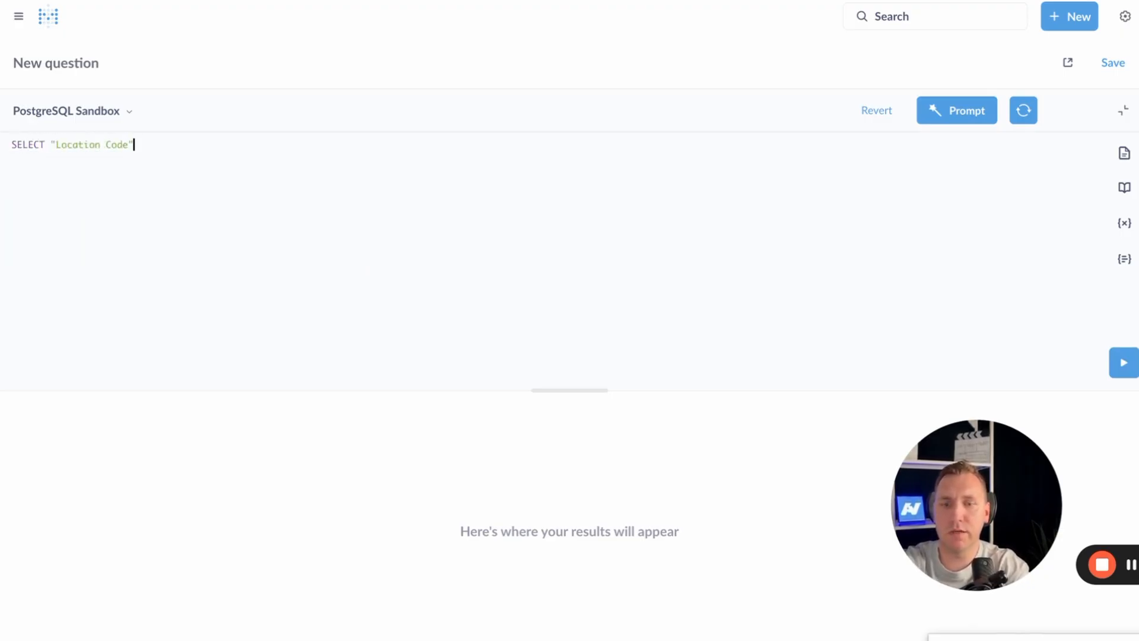
text(", sum("Ex)
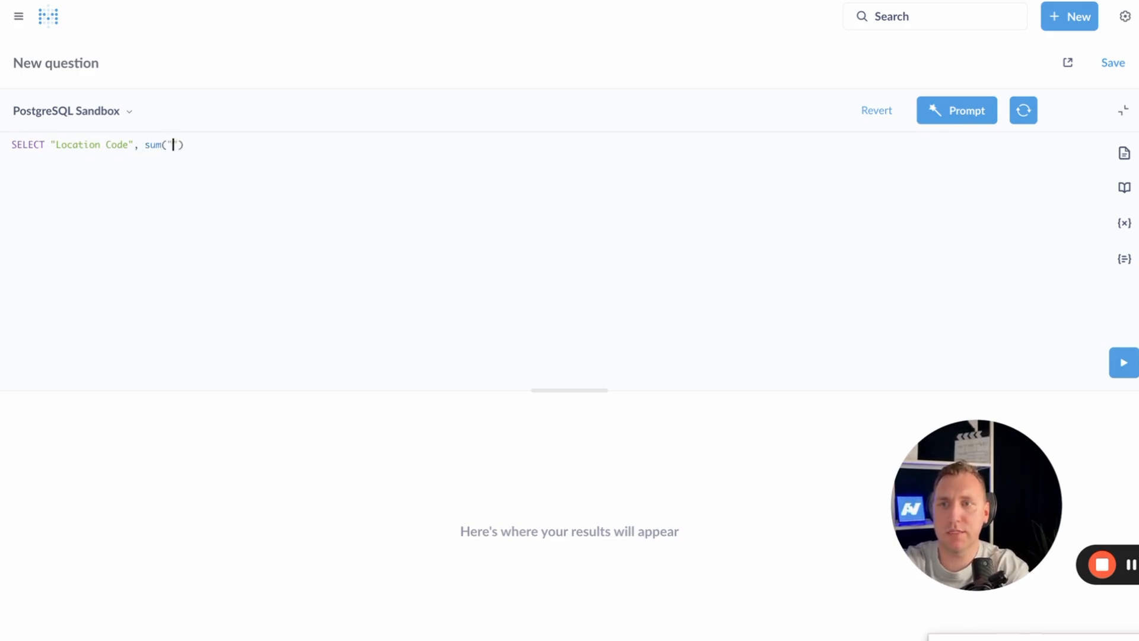
text(tended C)
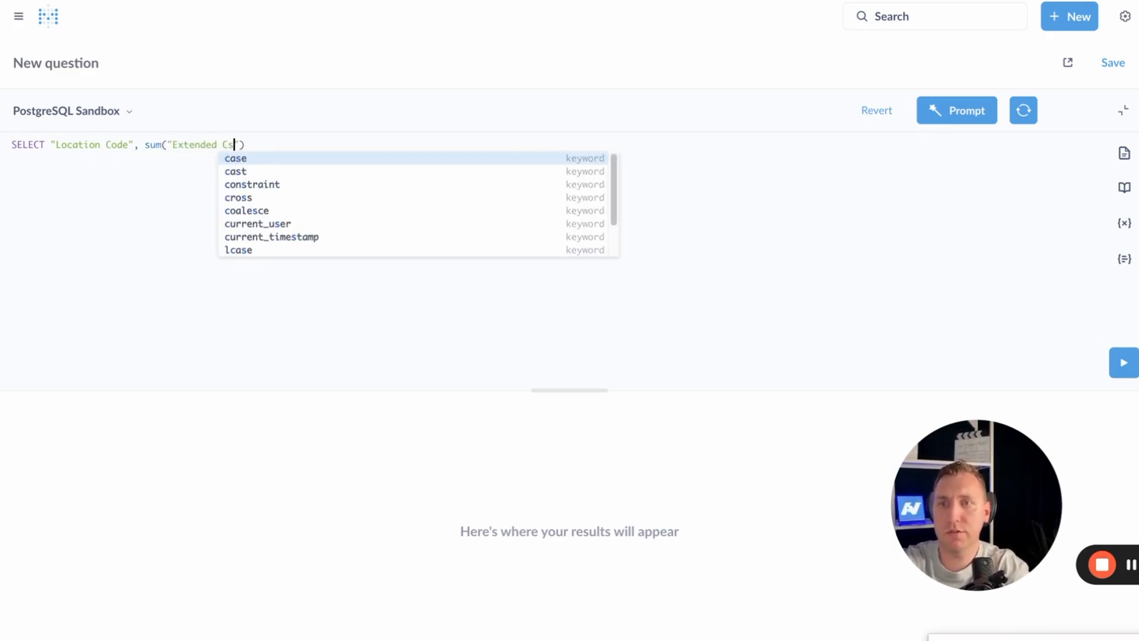
text(ost"))
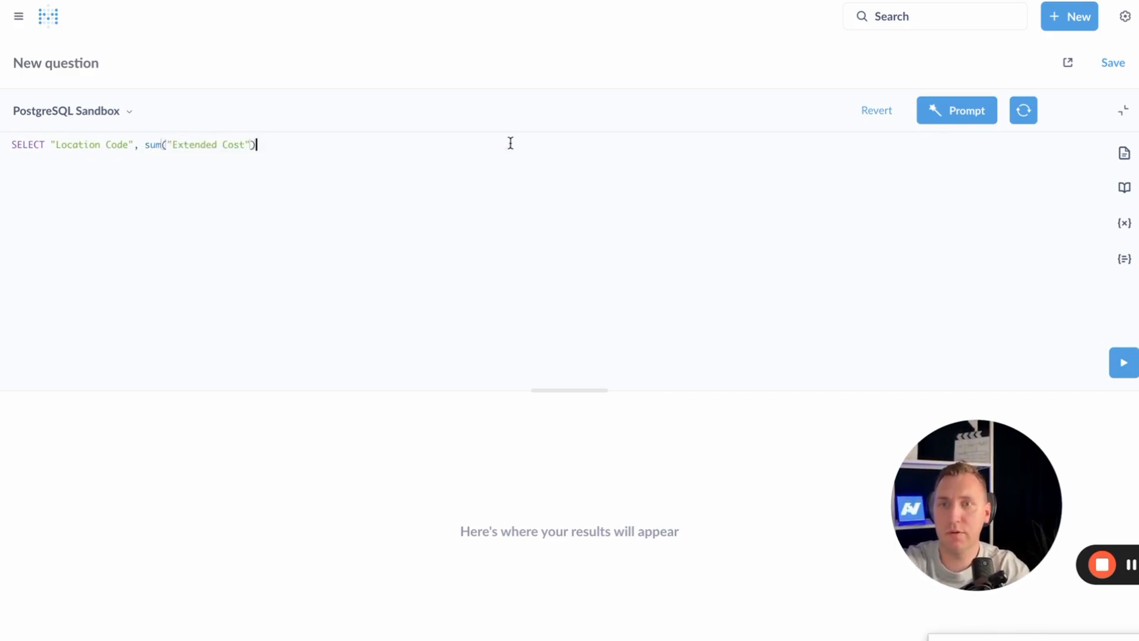
Complete the query with FROM b_saleslineitems GROUP BU "Location Code" and run it.
text( FROM b_a)
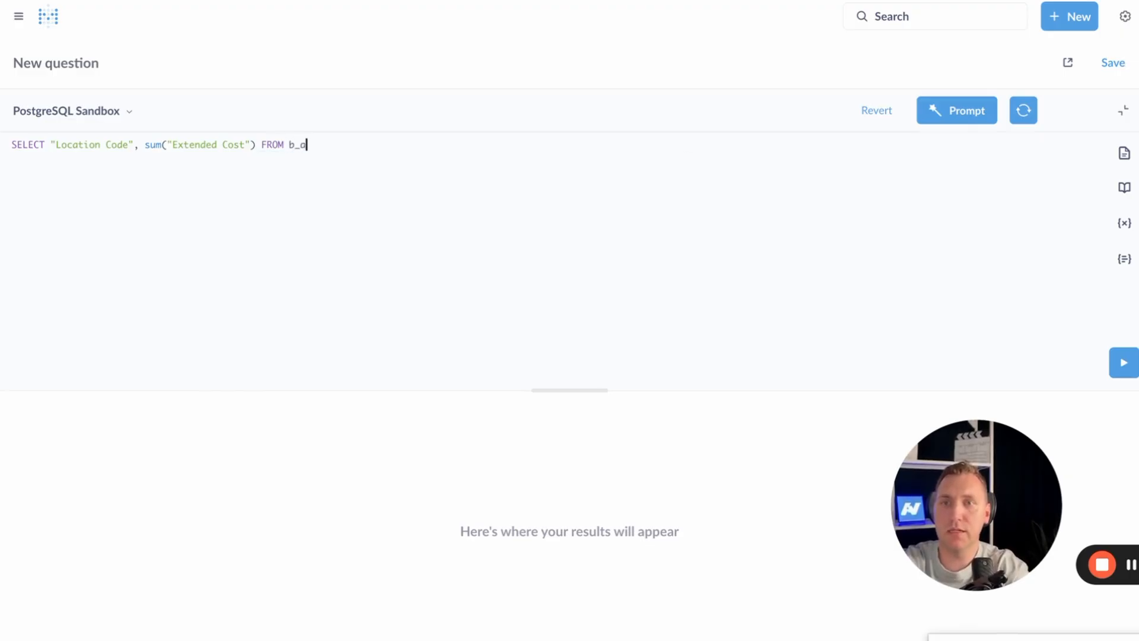
key(BackSpace)
text(sl)
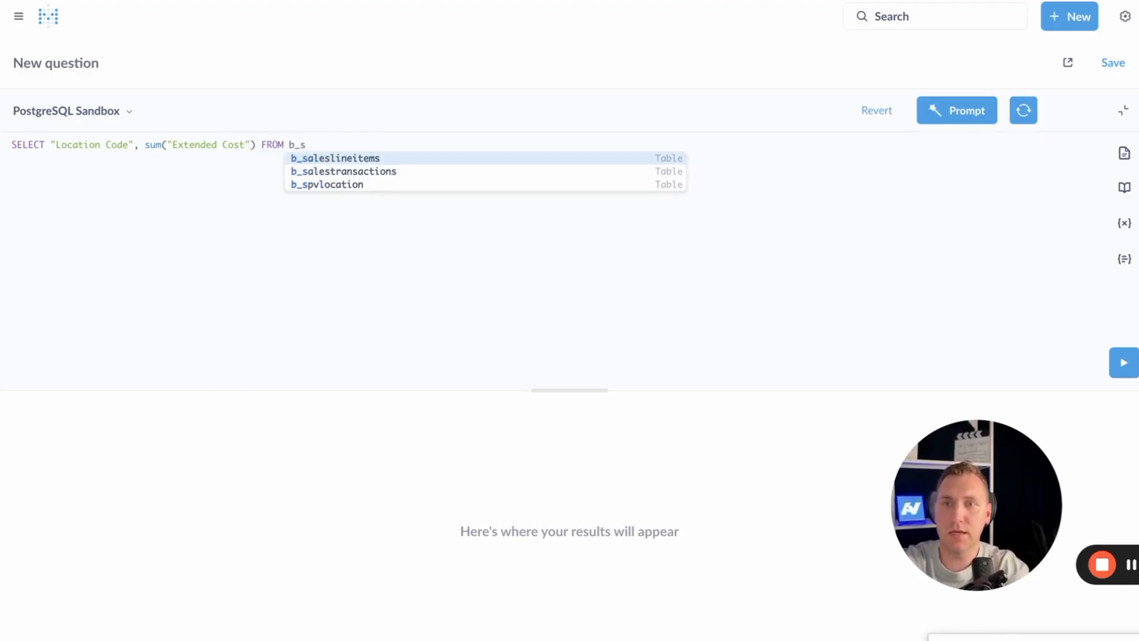
key(Return)
text(GROU)
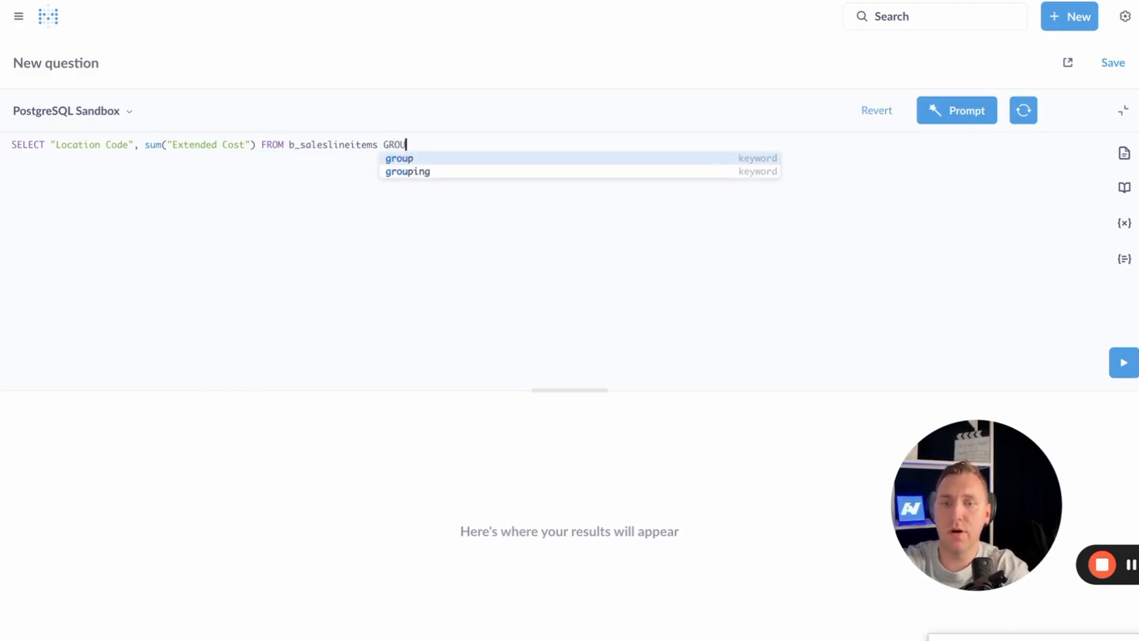
text(P BU "lco)
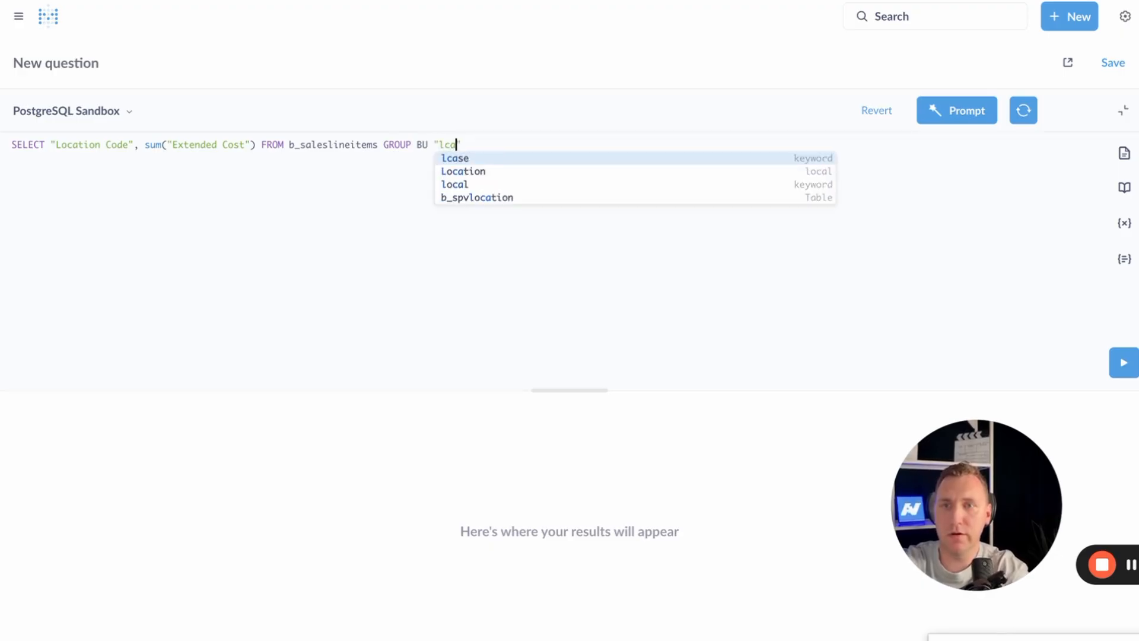
key(BackSpace)
key(BackSpace)
key(BackSpace)
text(Location Code")
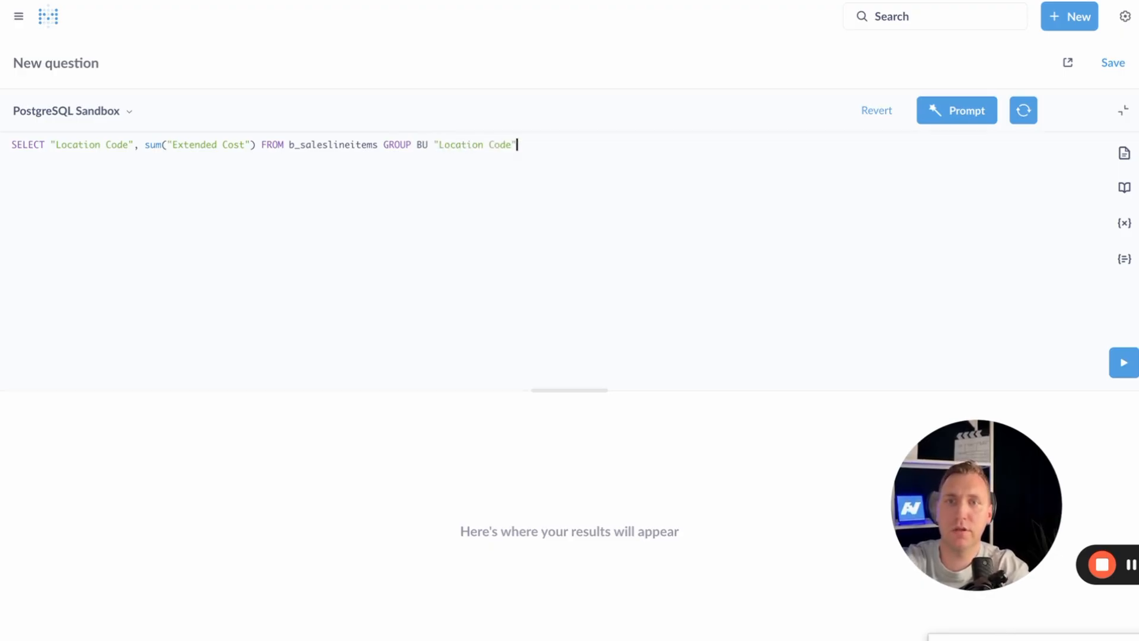
click(1123, 353)
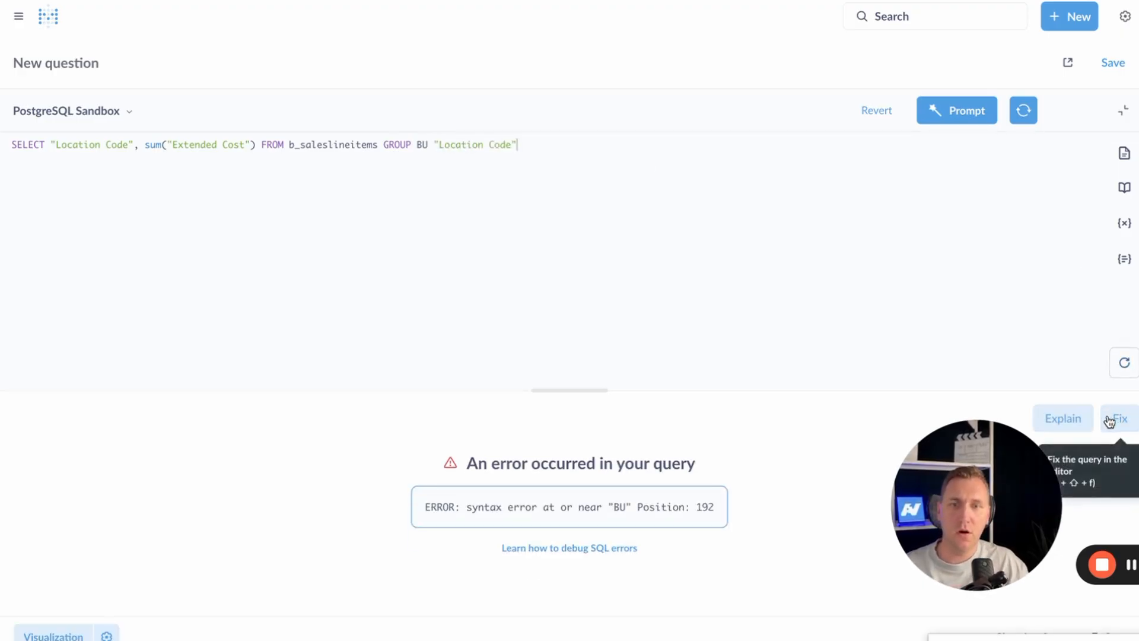
Try to repair the query with the automatic Fix, and restore the SQL text.
drag(968, 473, 133, 472)
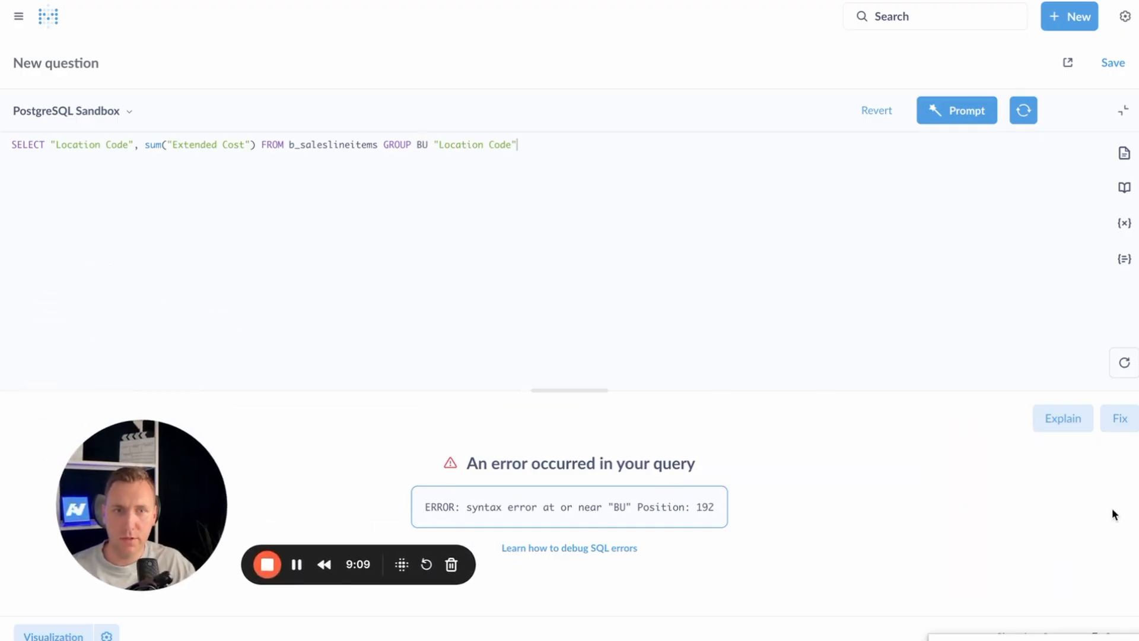
click(1129, 420)
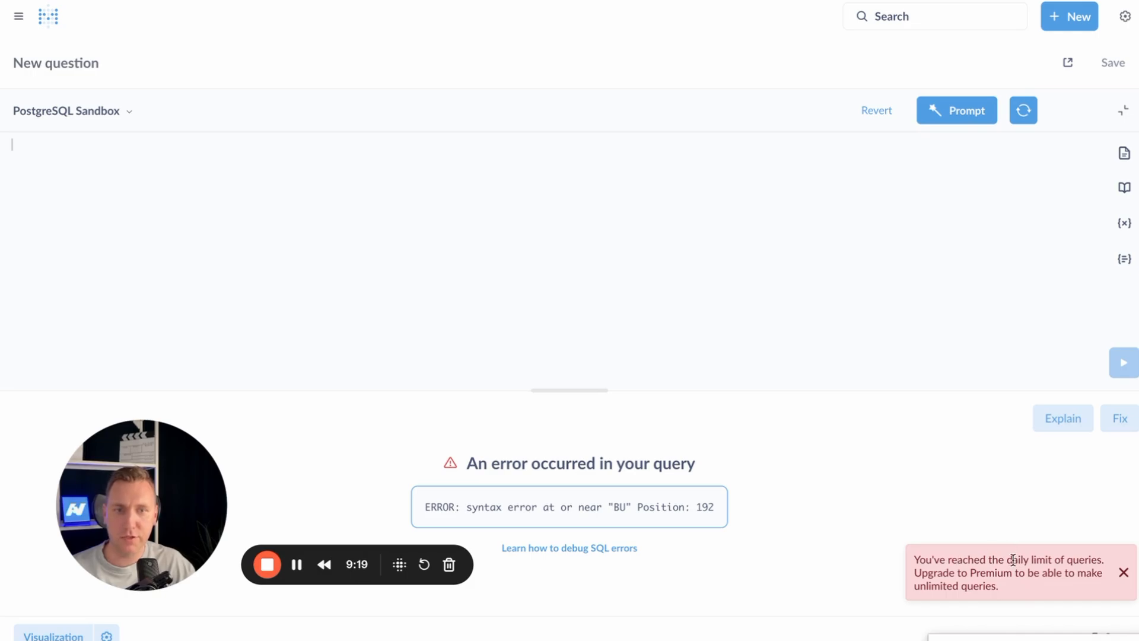
key(ctrl+z)
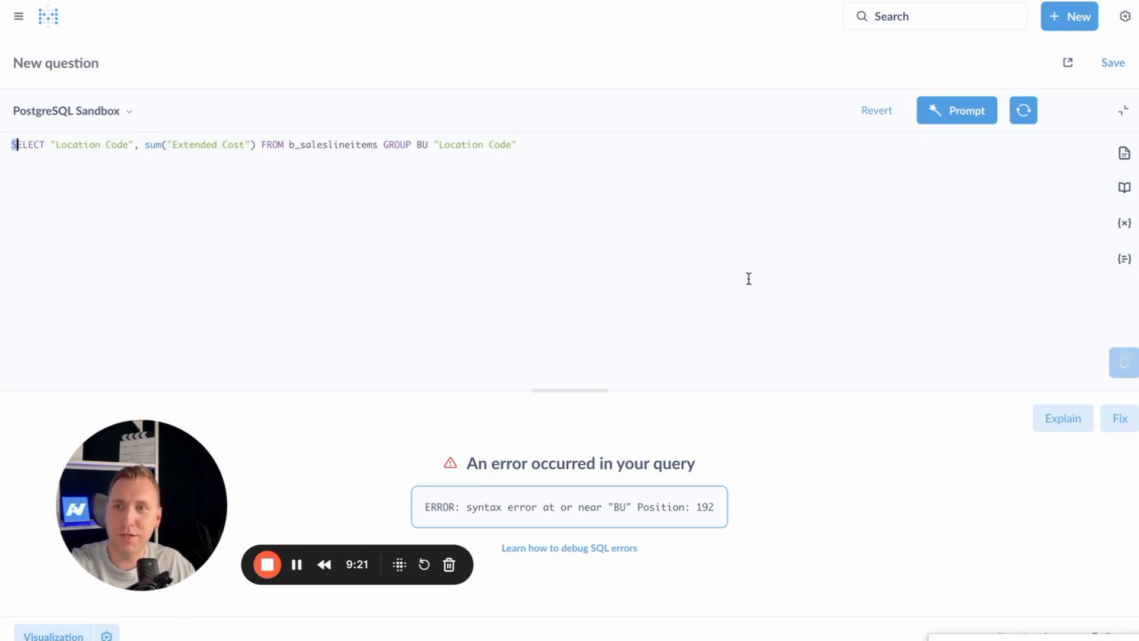
Correct BU to BY in the query's GROUP clause and run the query again.
click(429, 147)
key(BackSpace)
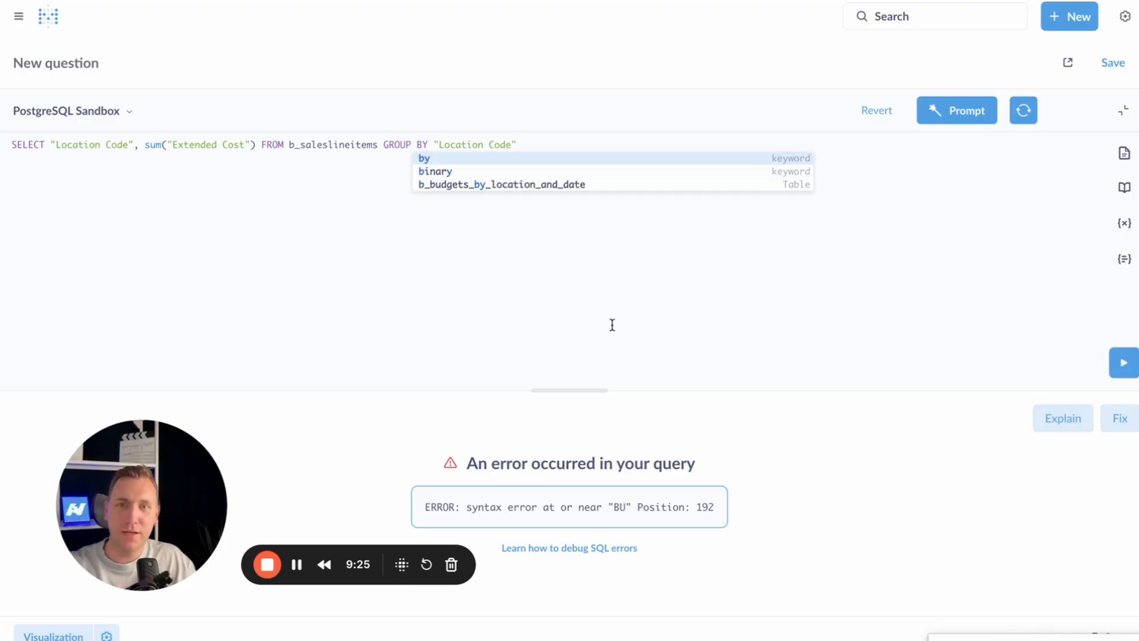
text(Y)
click(1123, 362)
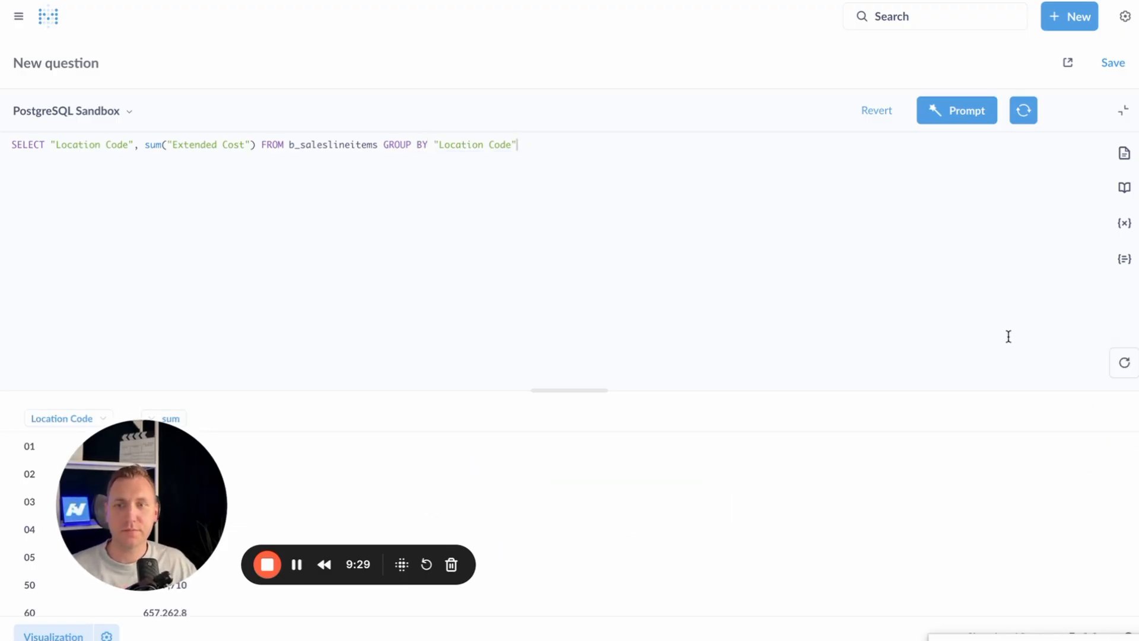
Try the Bar and Line visualizations for the query results and switch to Pie.
drag(162, 511, 860, 479)
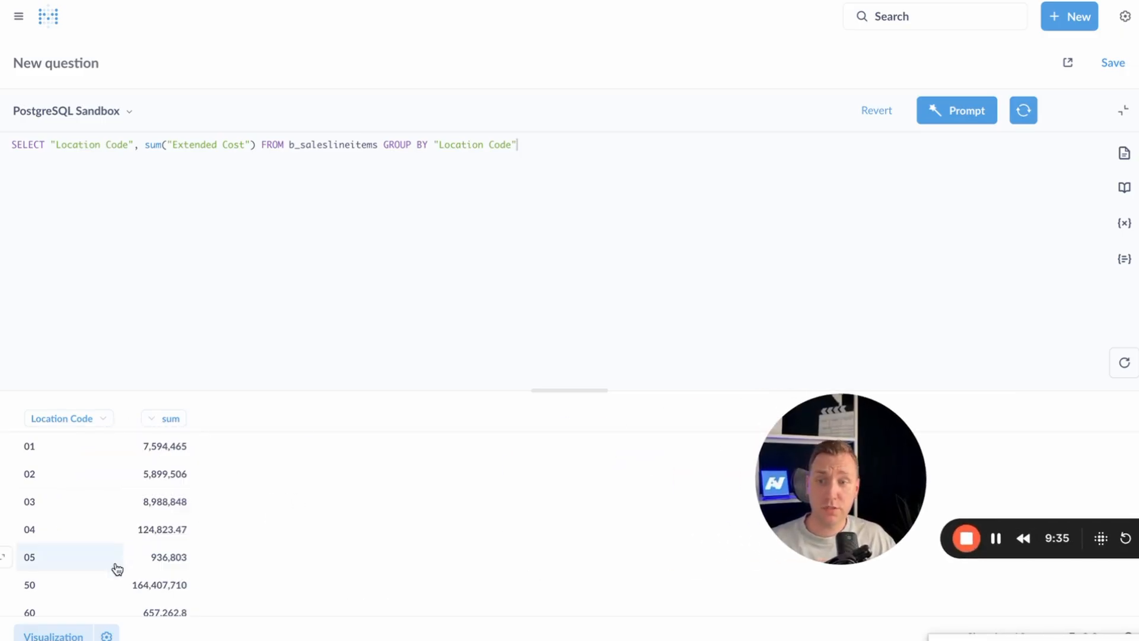
click(67, 633)
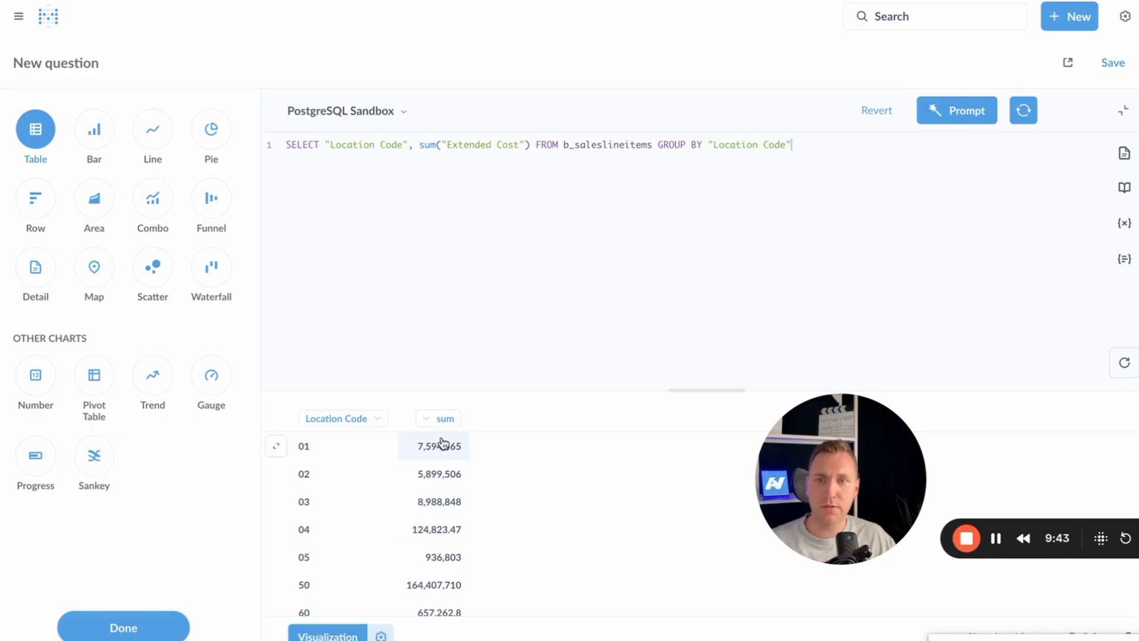
click(94, 129)
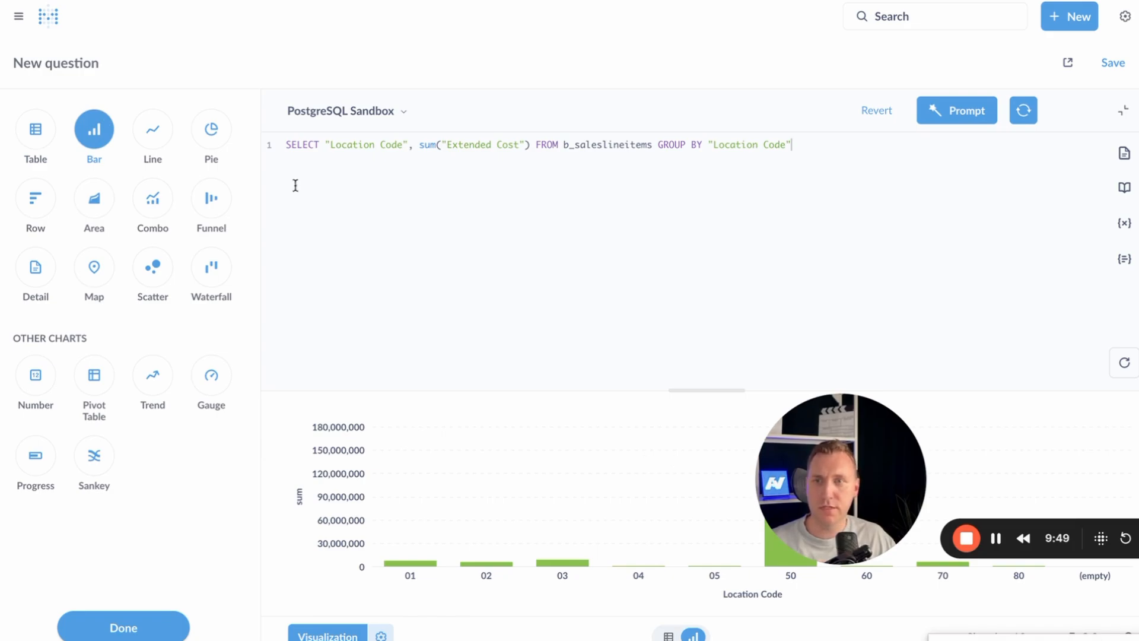
click(155, 127)
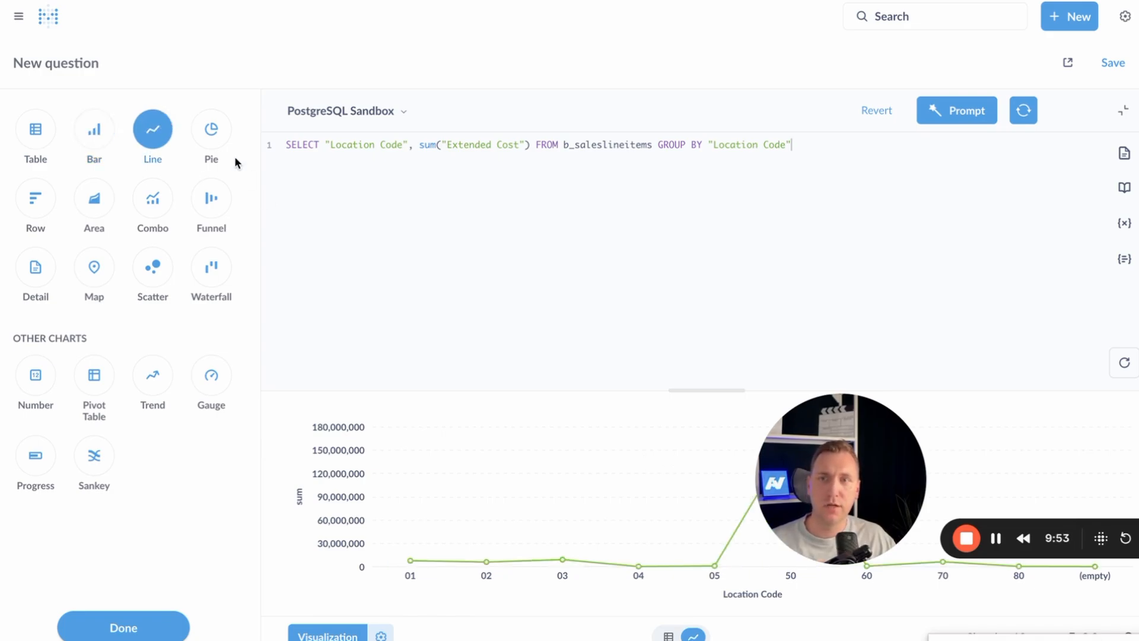
click(205, 133)
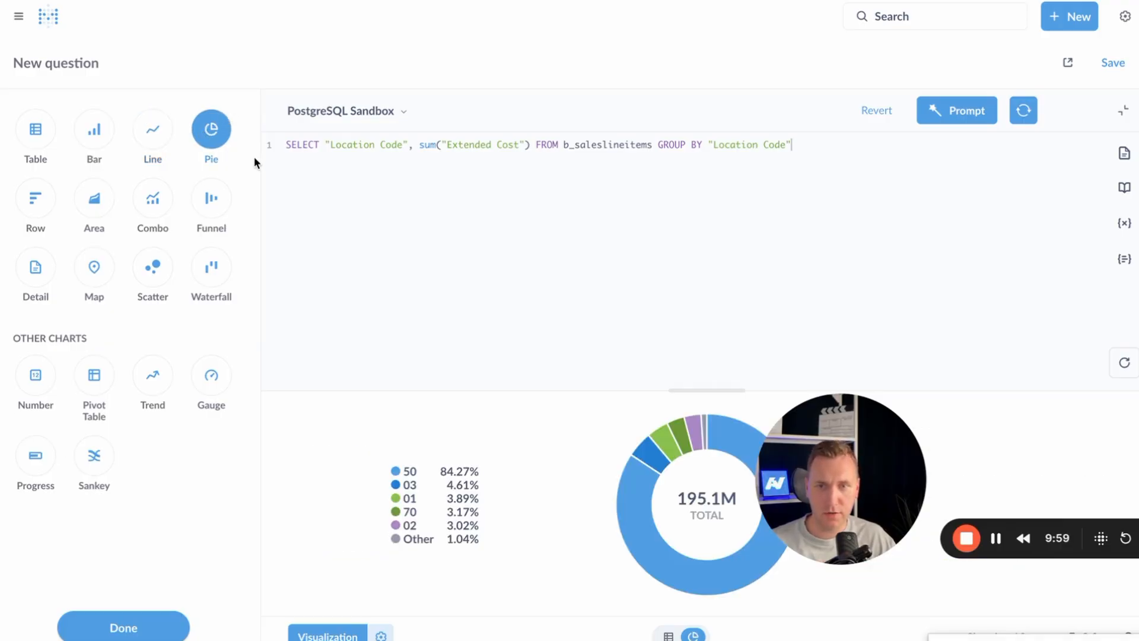
Preview the query results as Row, Area, Combo and Funnel visualizations.
click(37, 201)
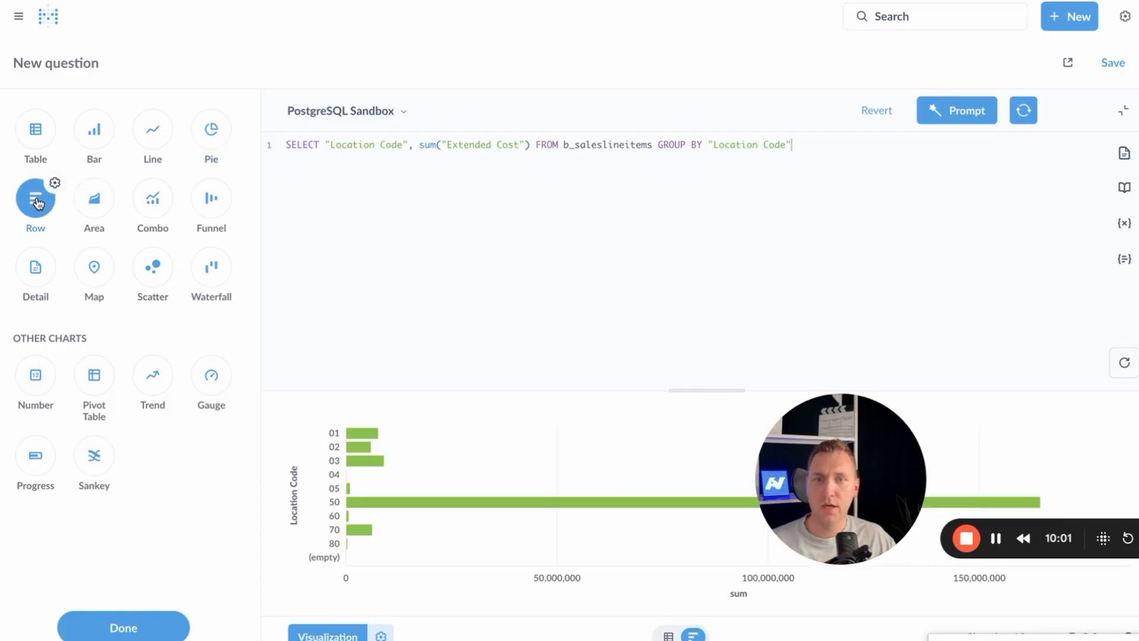
click(103, 202)
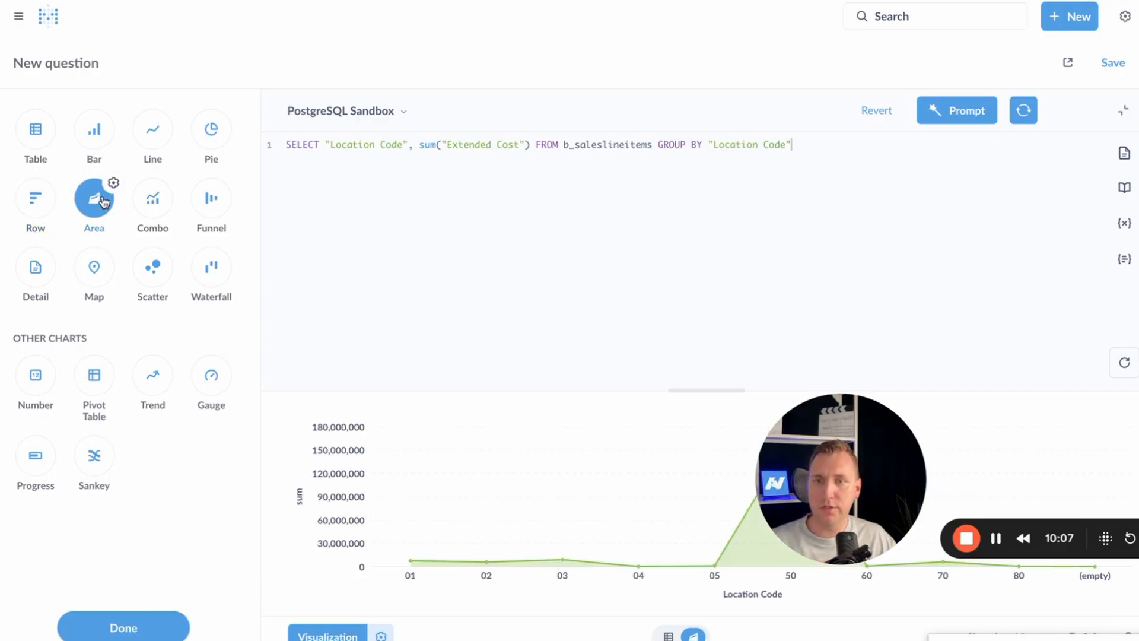
click(148, 202)
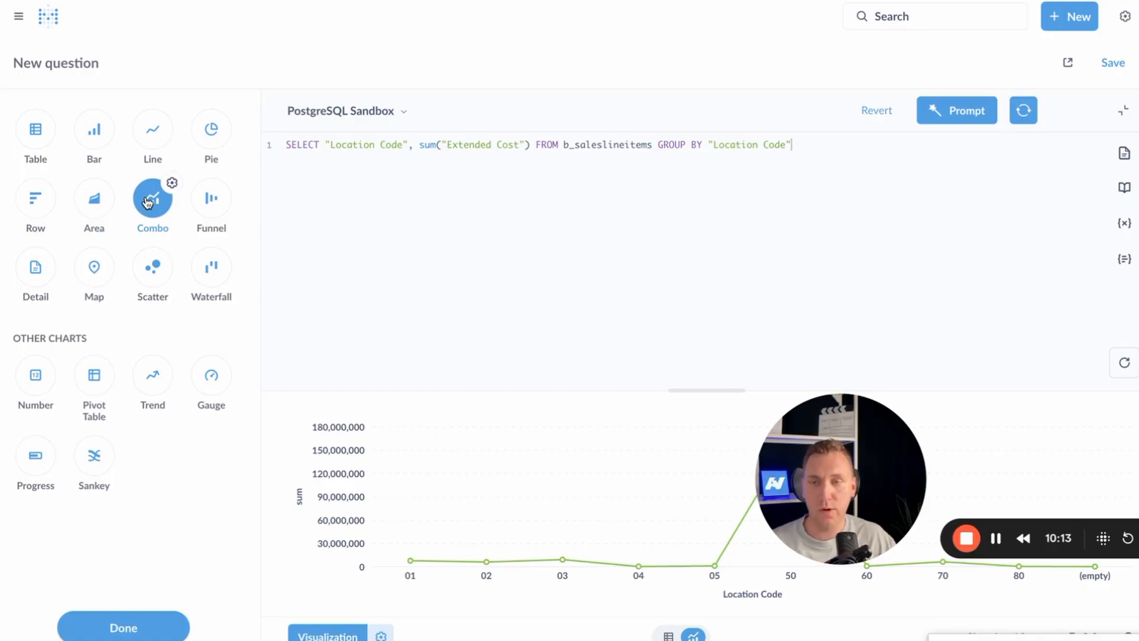
click(205, 212)
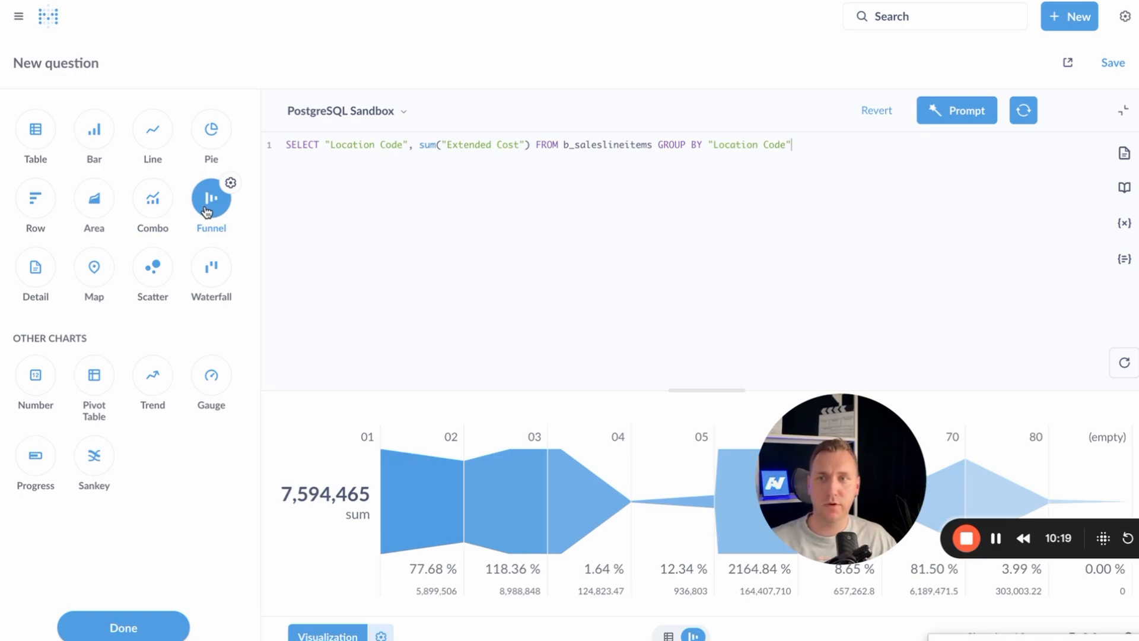
Preview the query results as Detail, Map, Scatter and Waterfall visualizations.
click(37, 283)
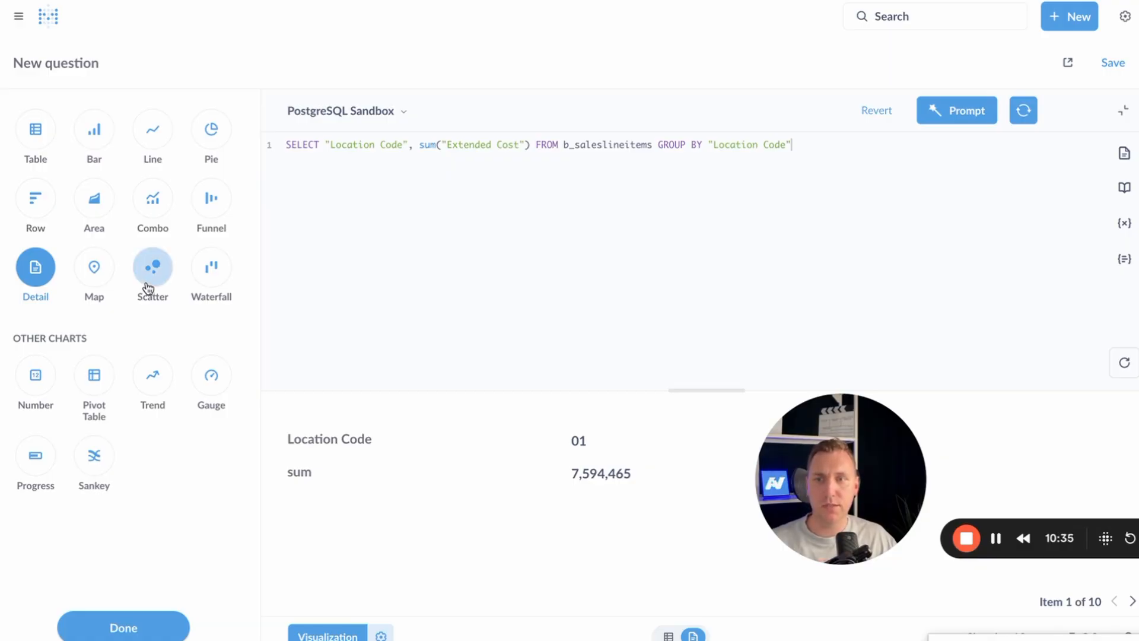
click(114, 268)
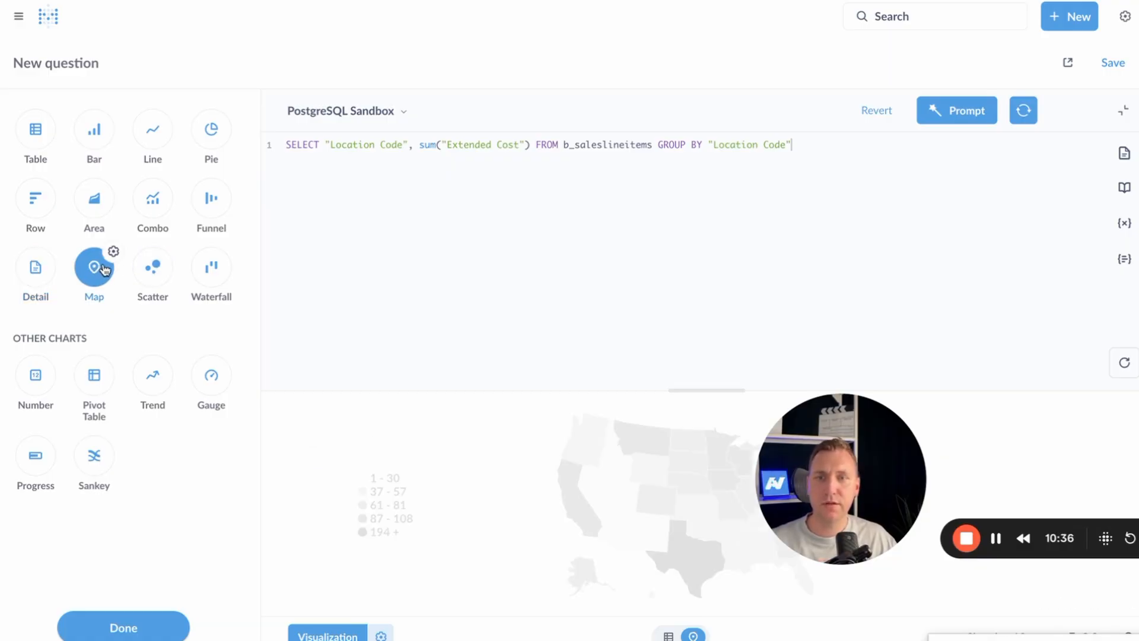
click(165, 269)
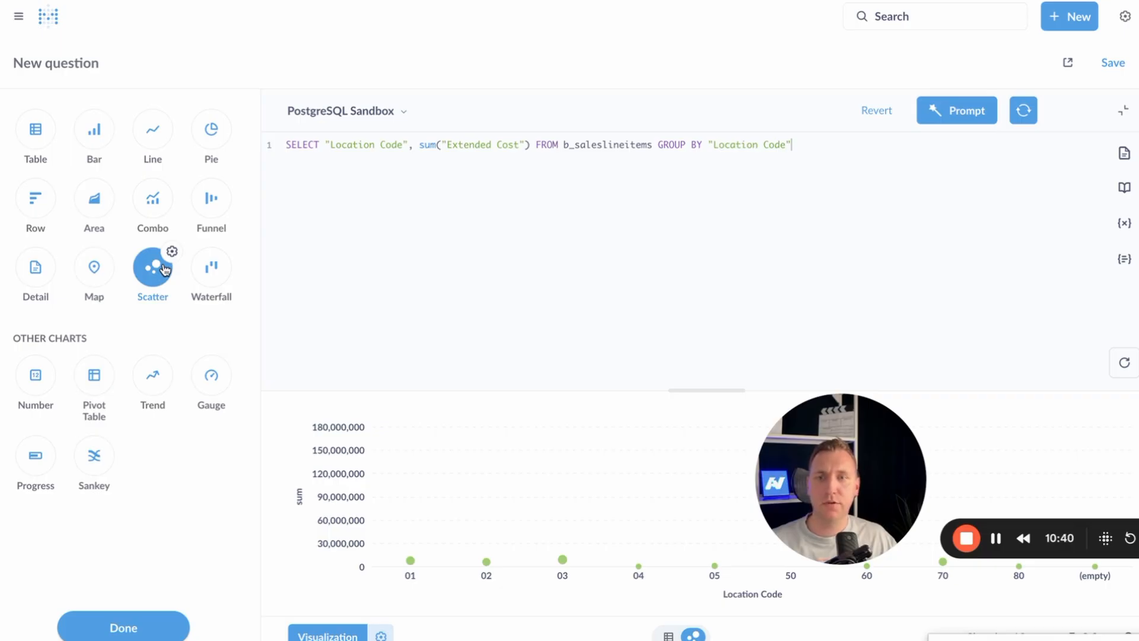
click(211, 263)
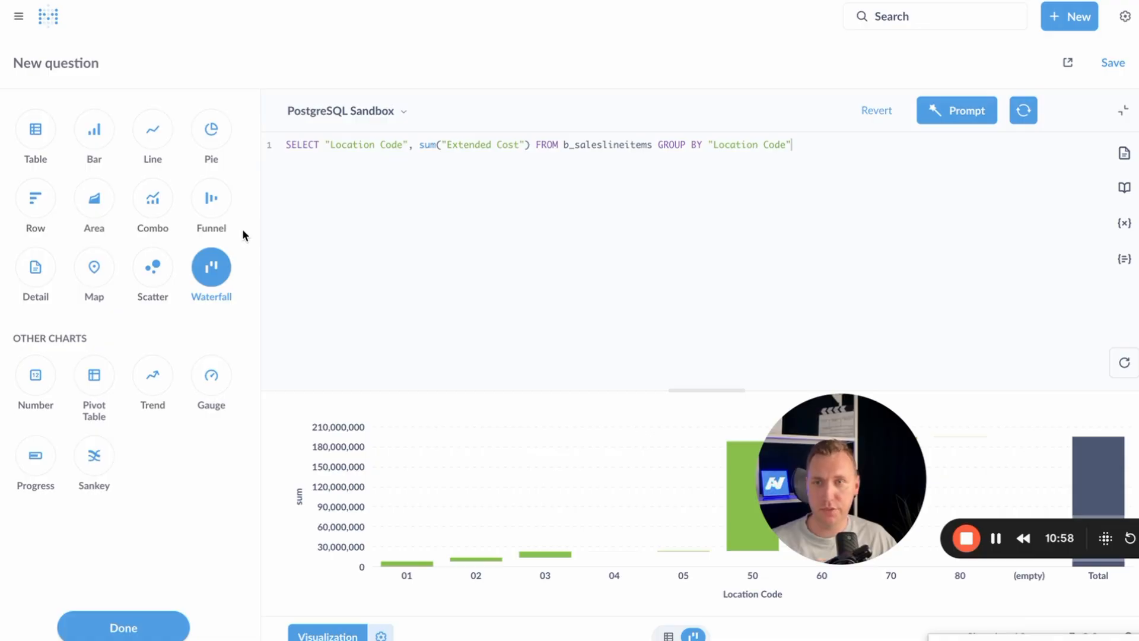
Try the Number, Pivot Table, Trend and Sankey visualizations on the query results.
click(44, 376)
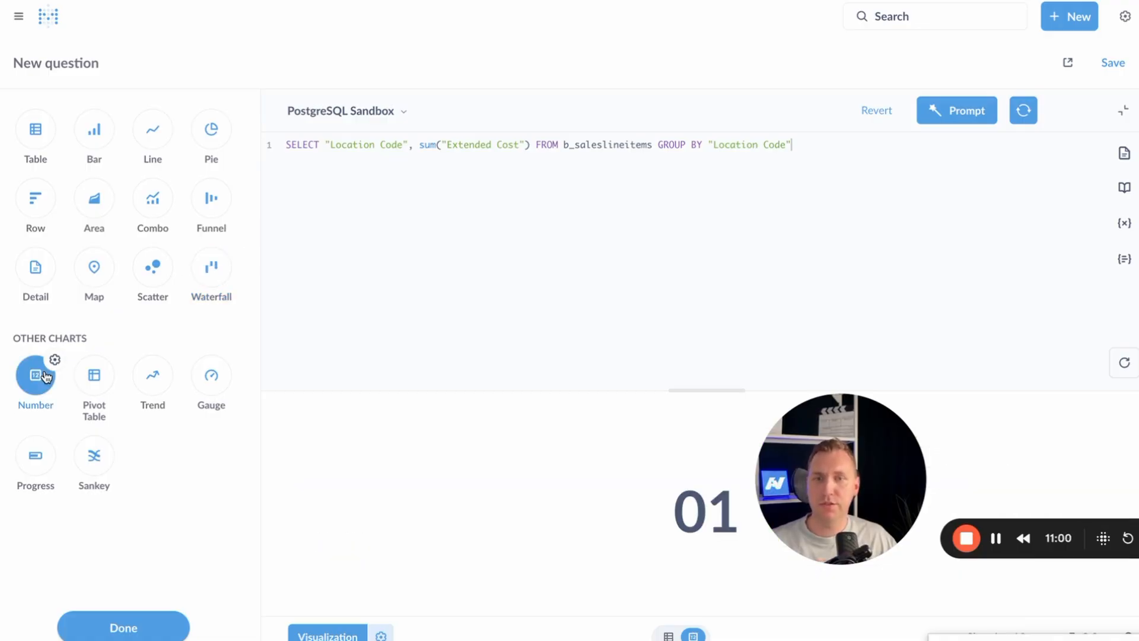
click(97, 388)
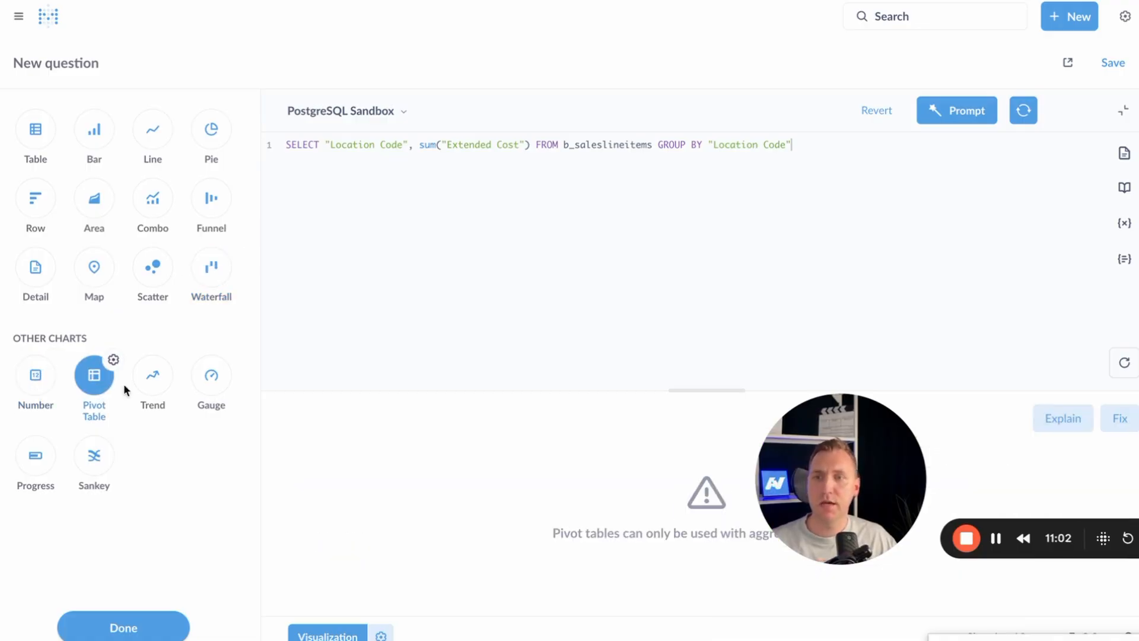
click(153, 375)
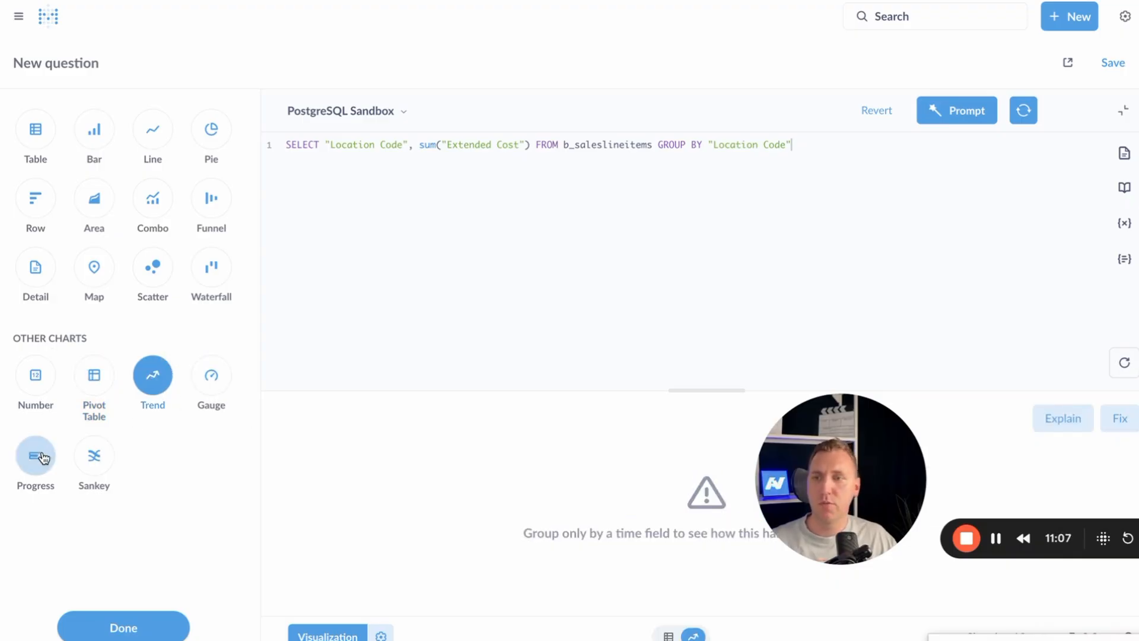
click(94, 458)
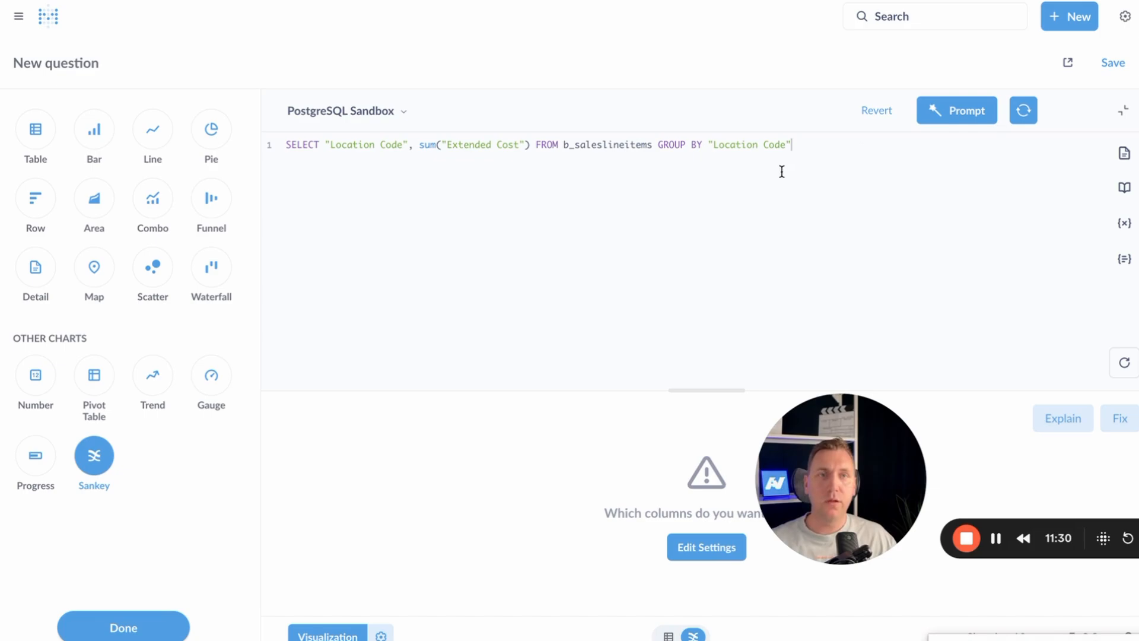
Create a new dashboard named Sales in Our analytics, discarding the unsaved query.
click(1065, 22)
click(1009, 125)
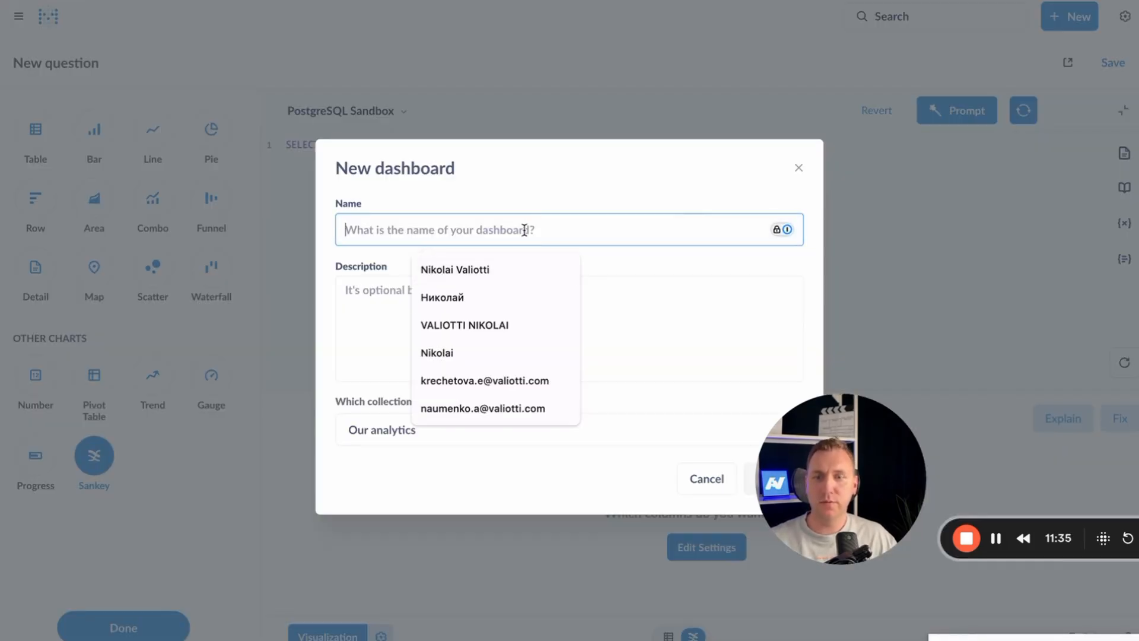
text(Sales)
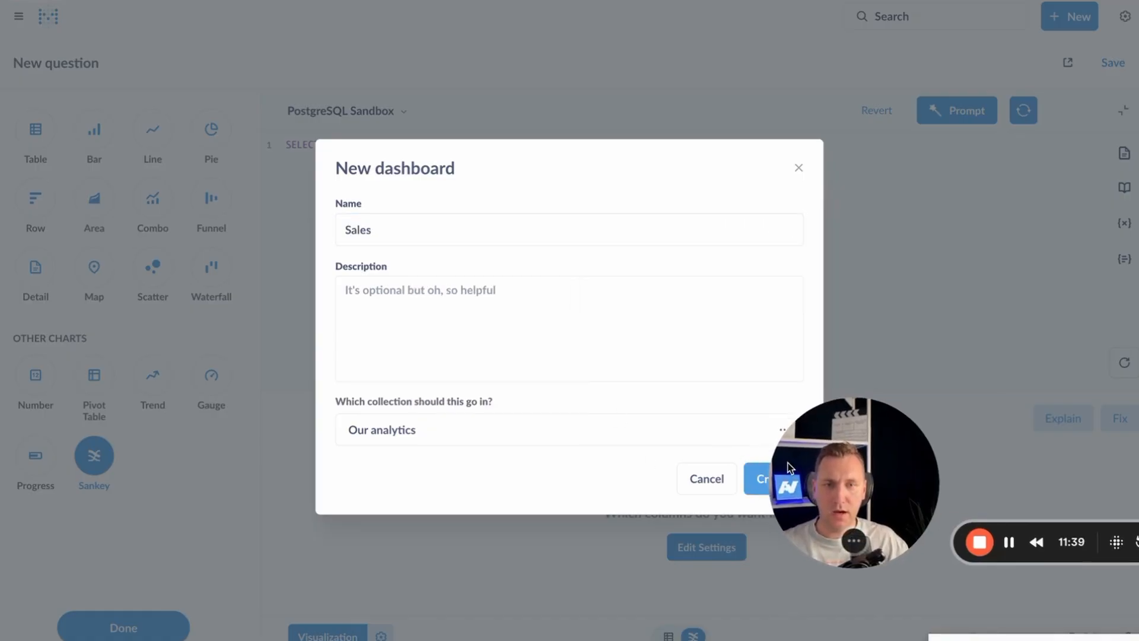
click(779, 479)
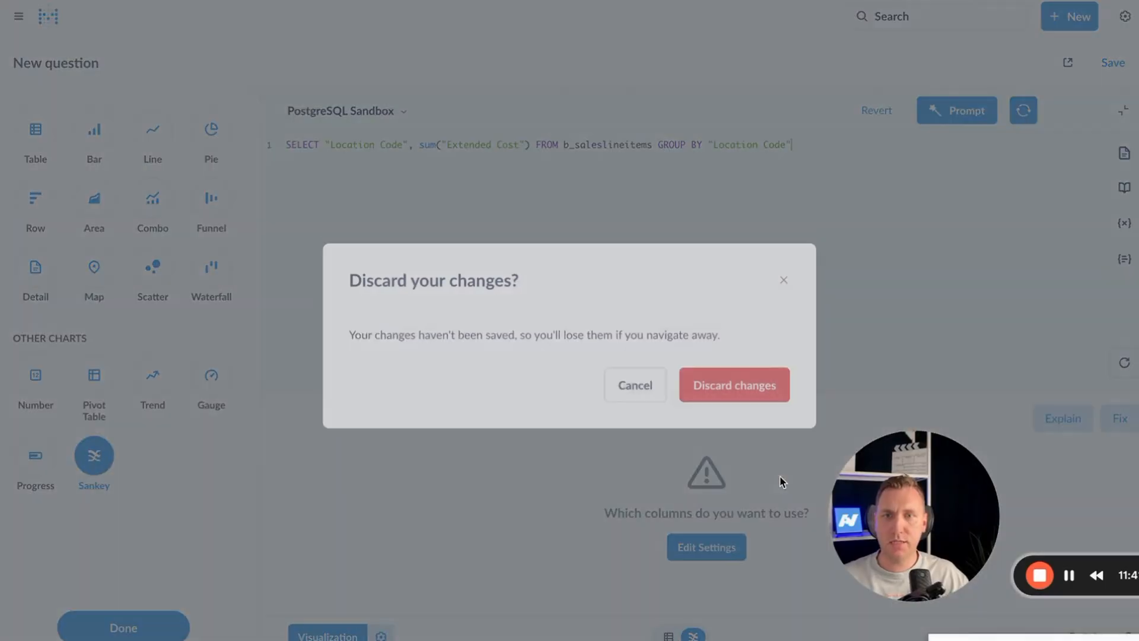
click(743, 377)
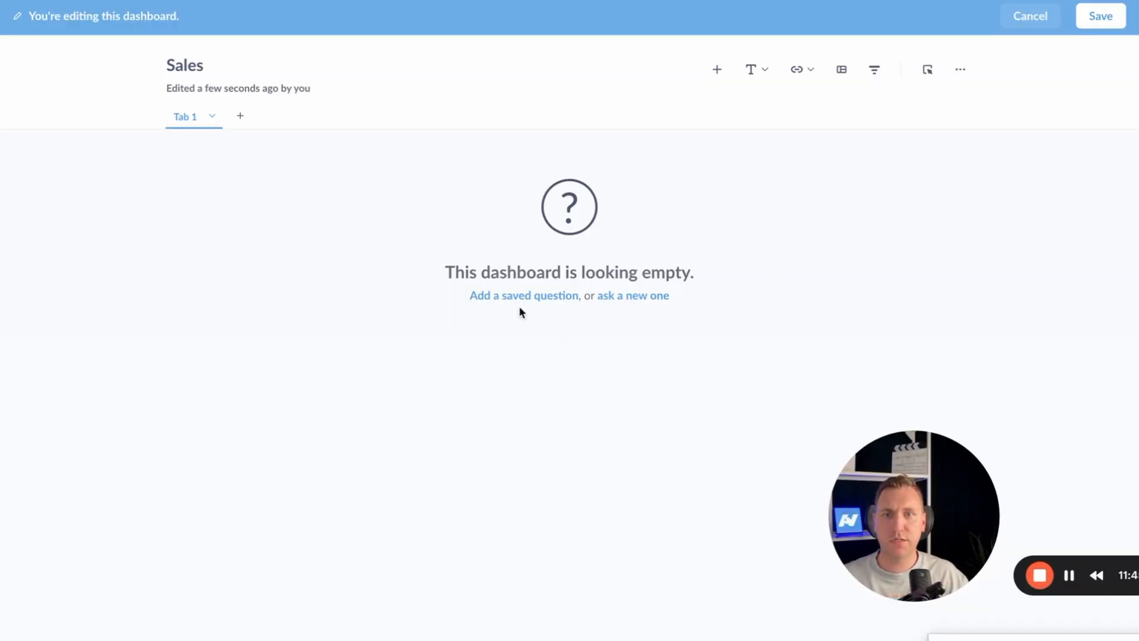
Add the saved Superstore questions Average of Profit by State, Max of Profit by State, and Sum of Sales by Region and Category to the dashboard.
click(507, 297)
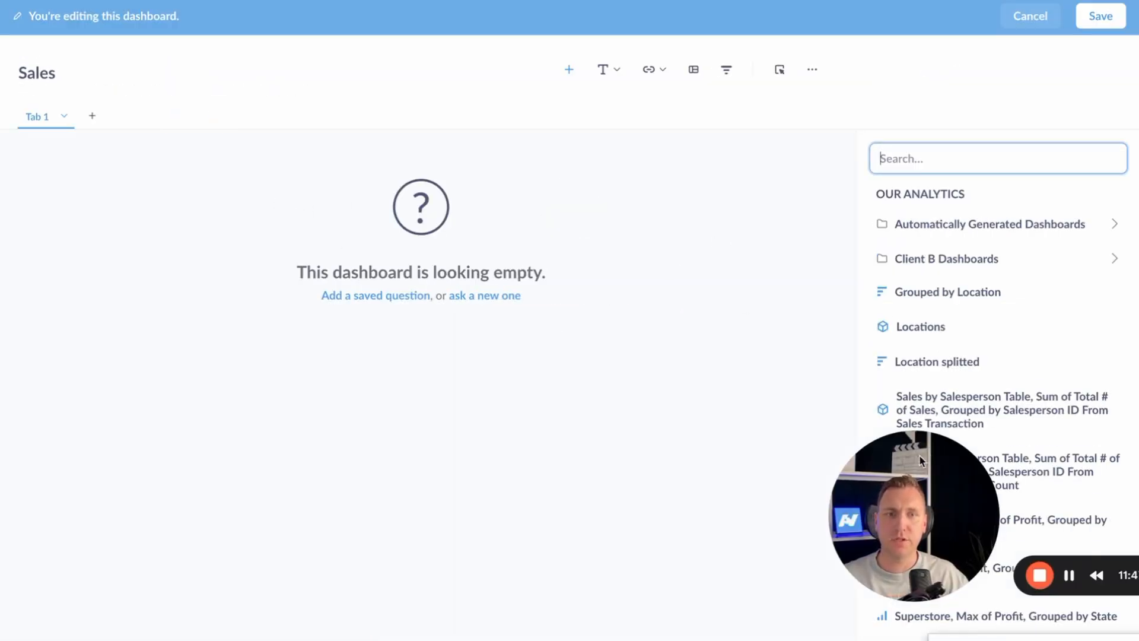
drag(920, 454, 641, 414)
scroll(890, 469, down, 1)
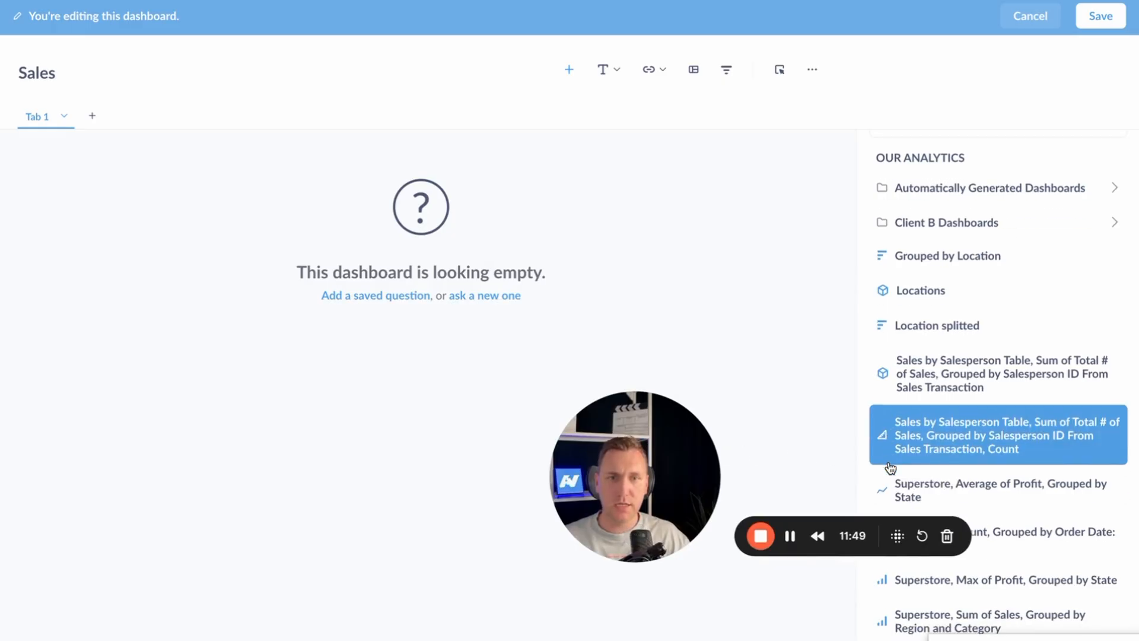
click(952, 495)
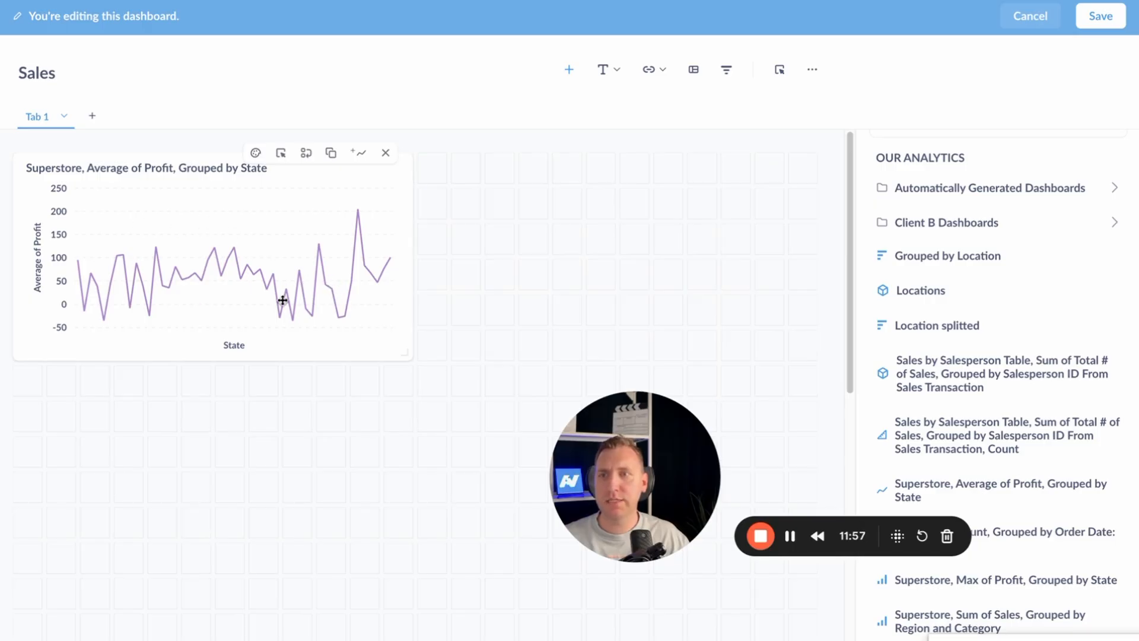
click(1019, 580)
drag(1025, 580, 1026, 551)
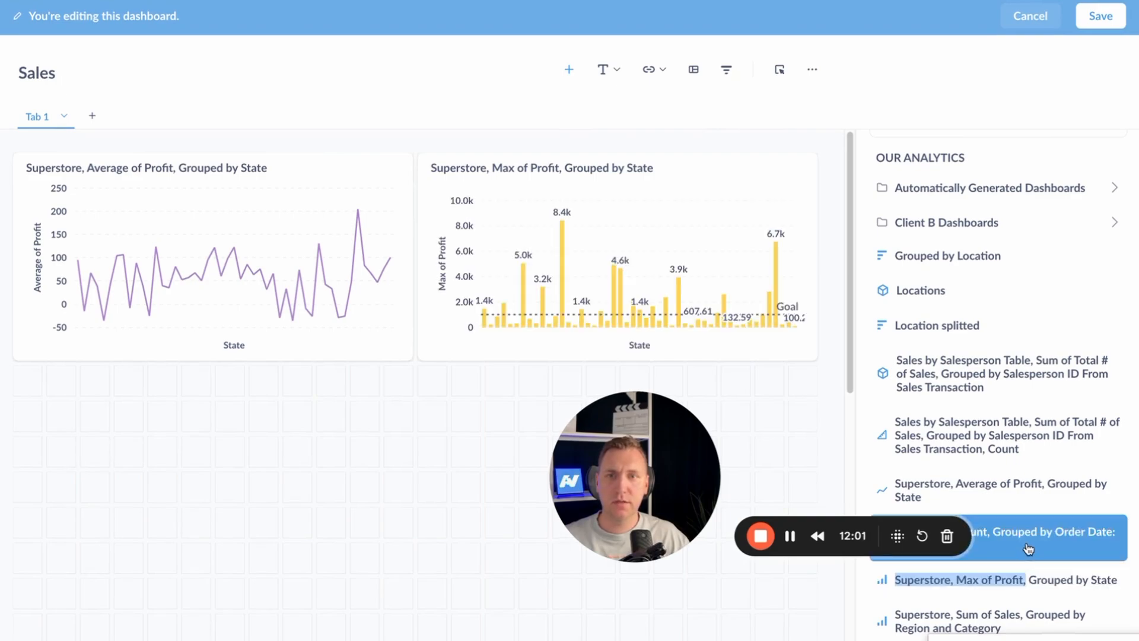
click(1017, 627)
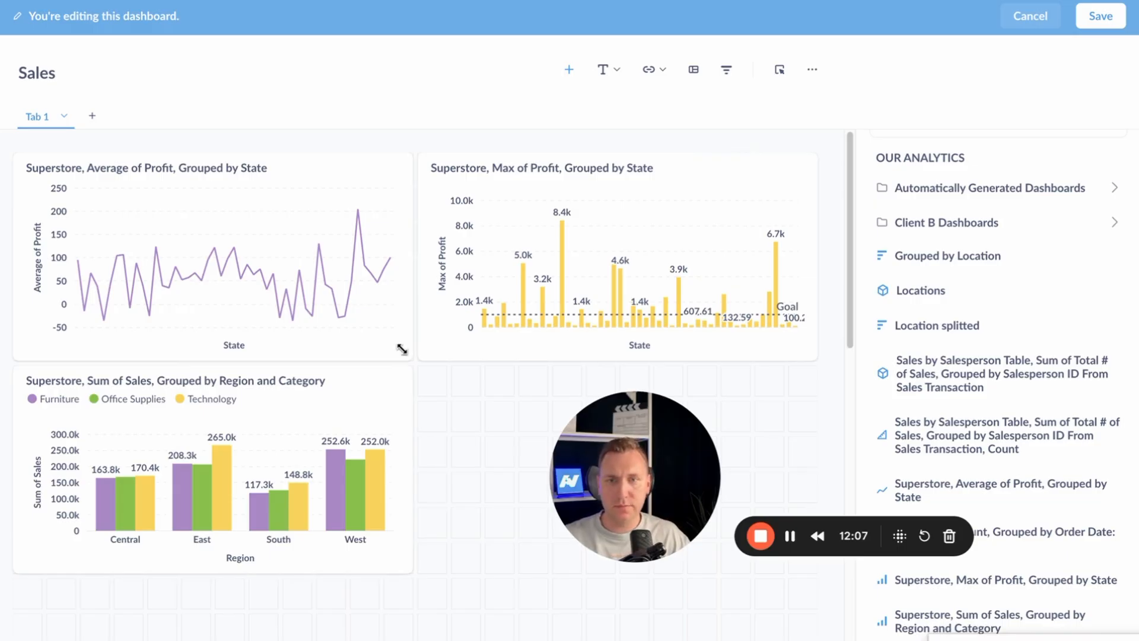
Shrink the Average of Profit and Sum of Sales cards, then move the Max of Profit card beside them and enlarge it.
drag(402, 350, 298, 296)
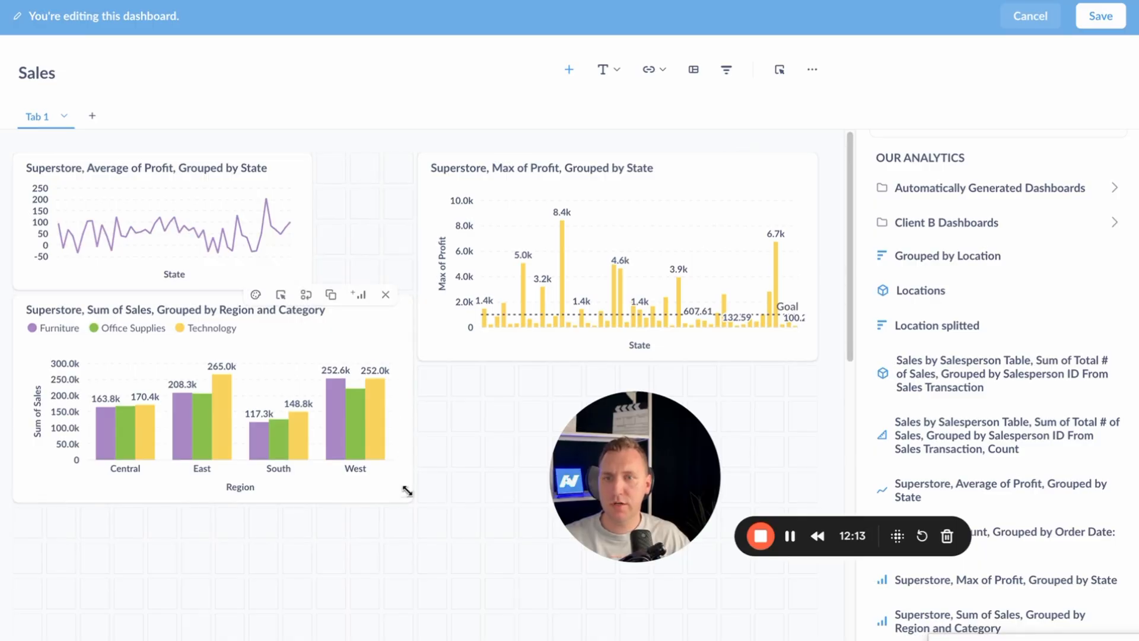
drag(407, 492, 305, 491)
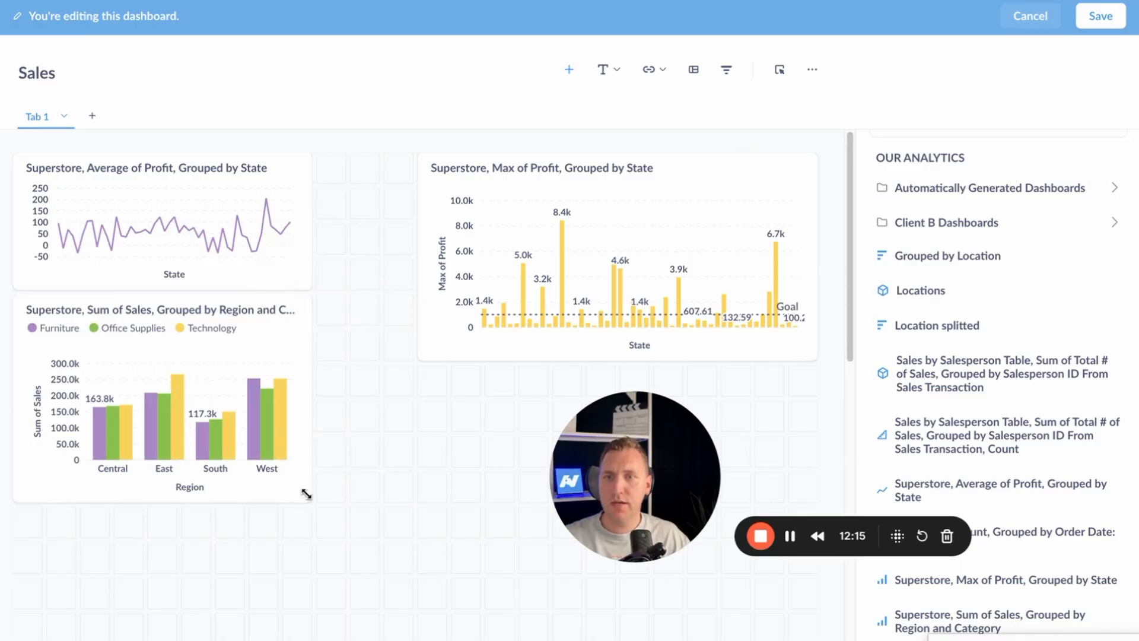
drag(445, 185, 355, 185)
drag(716, 362, 817, 498)
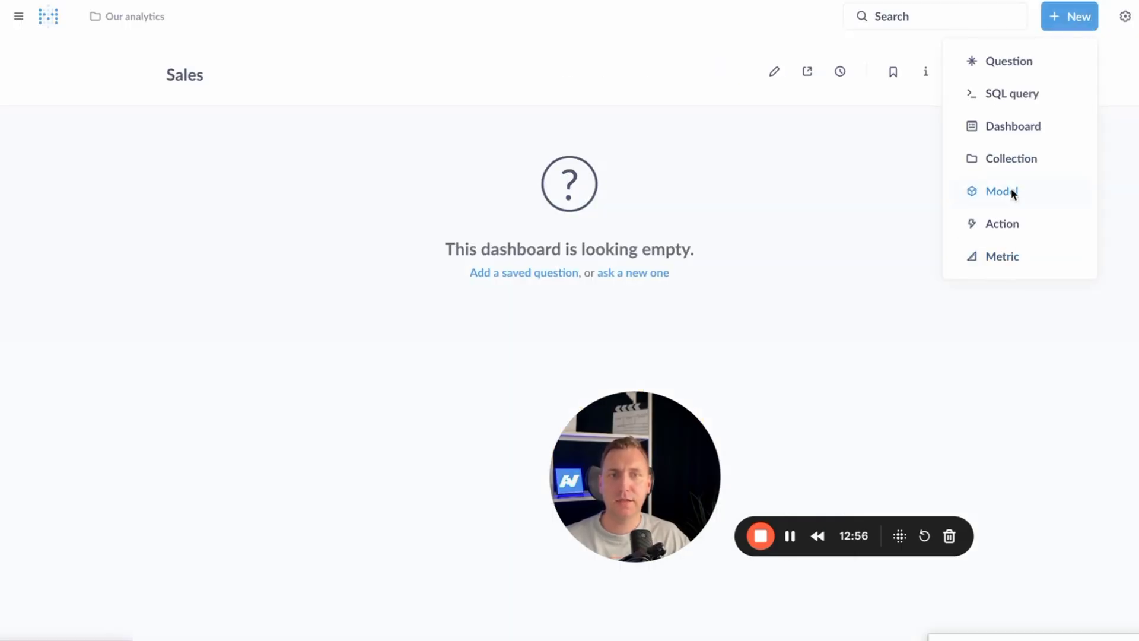
Start a new model in the notebook editor with the B Saleslineitems table as its starting data.
click(1012, 190)
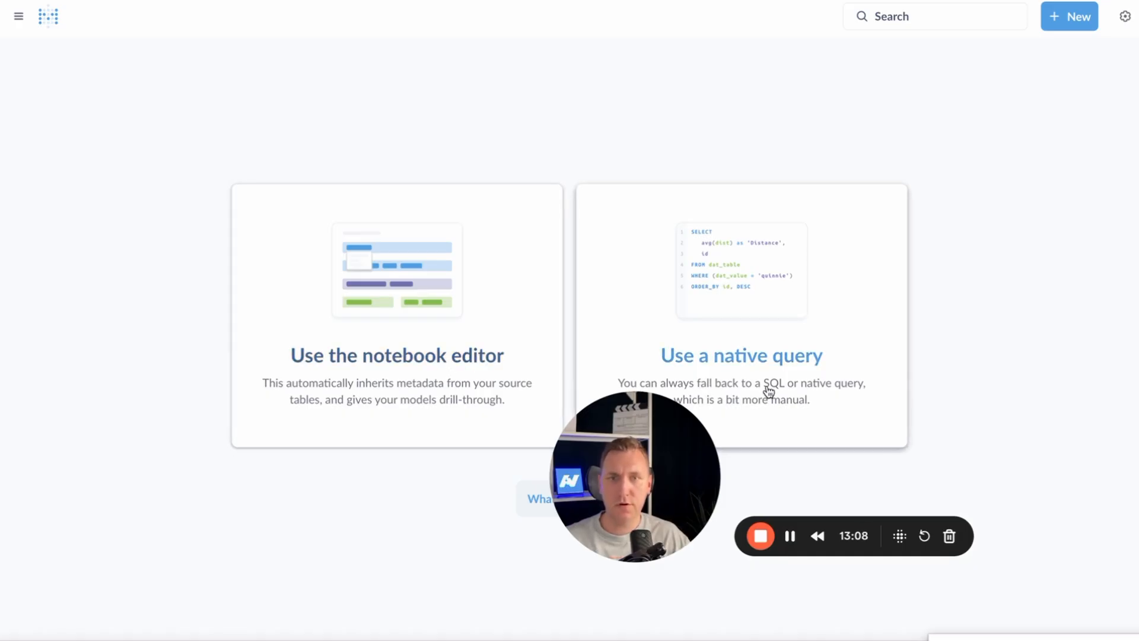
click(443, 350)
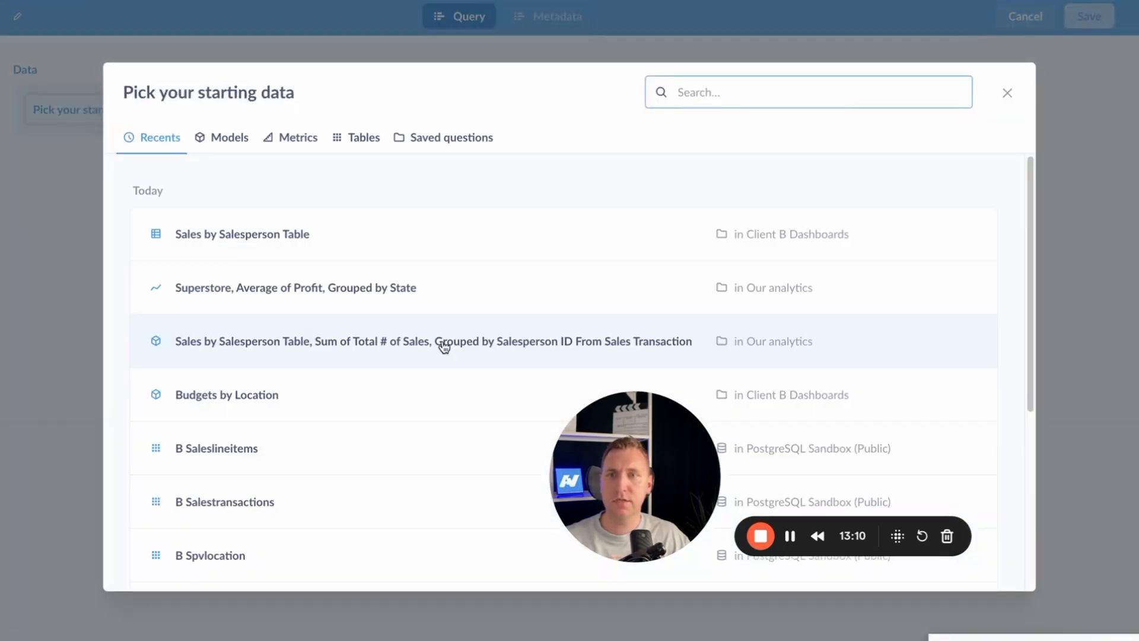
scroll(390, 224, down, 3)
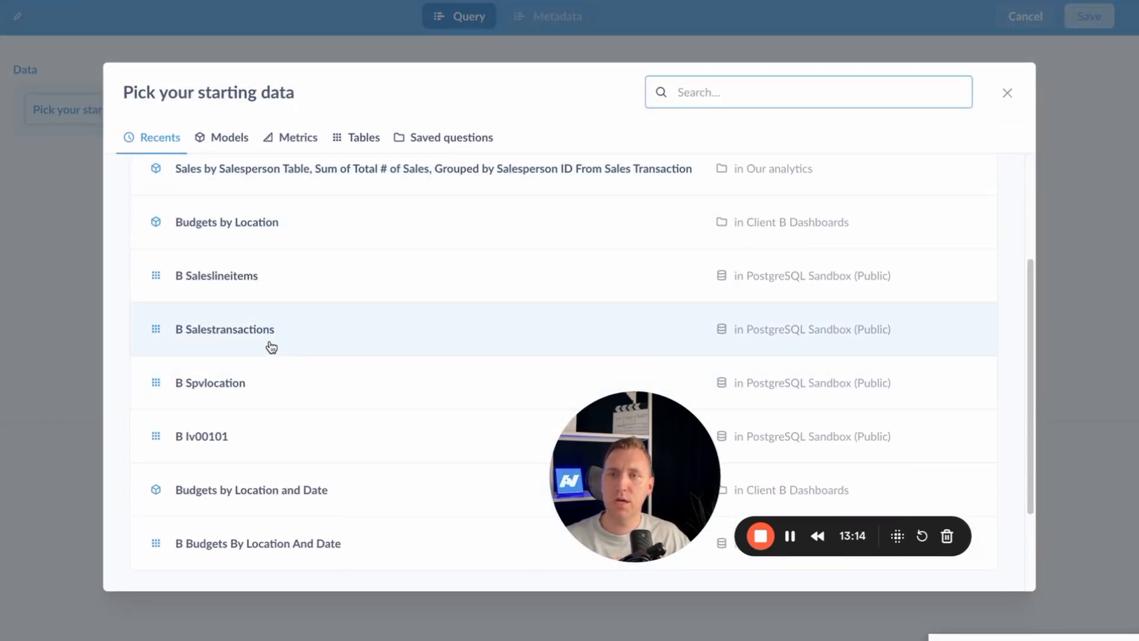
click(252, 274)
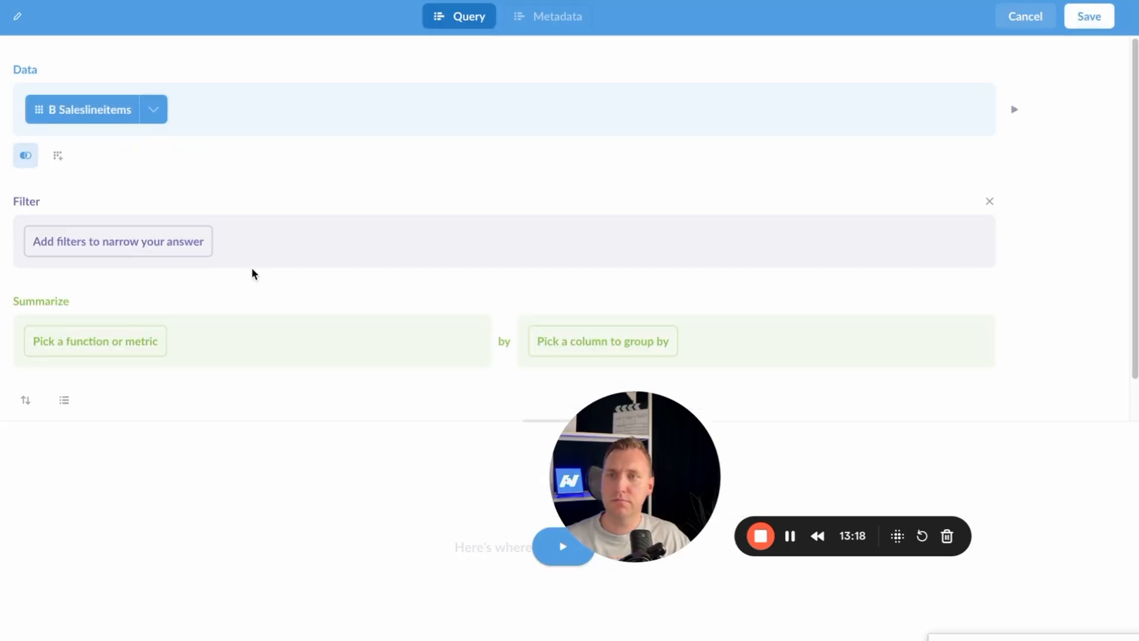
Summarize the model's data by the sum of Extended Price.
click(140, 343)
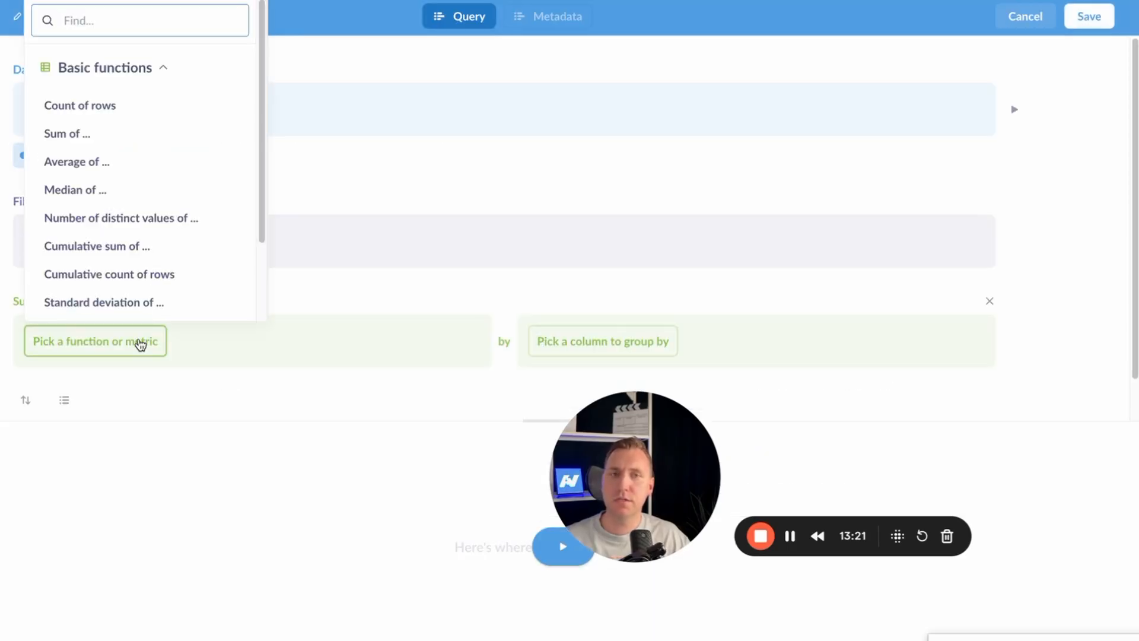
click(117, 137)
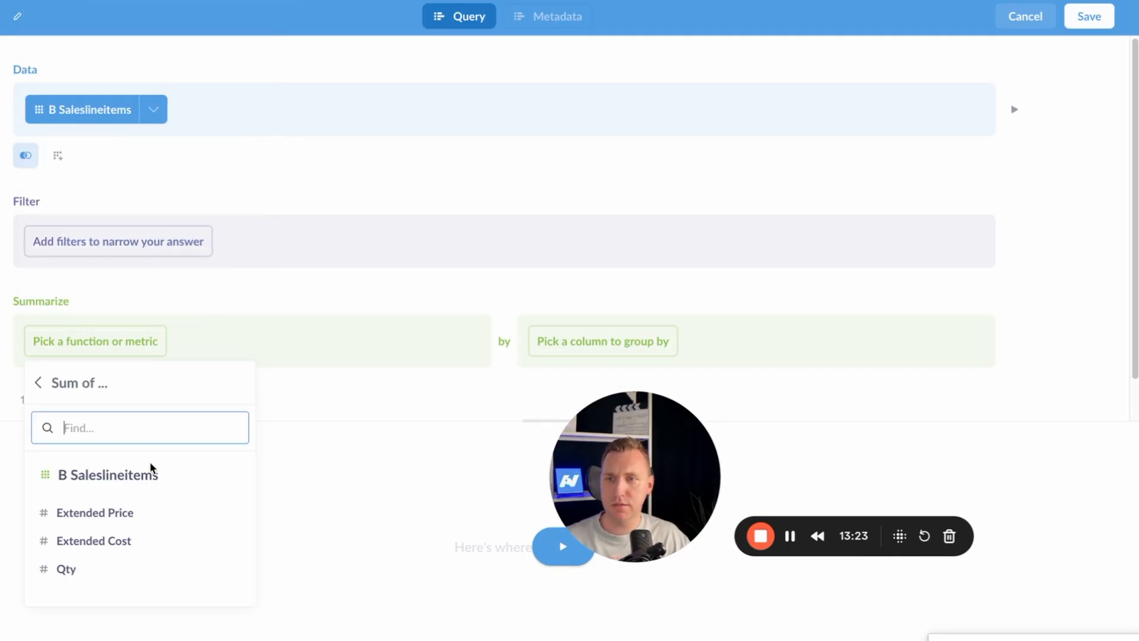
click(116, 512)
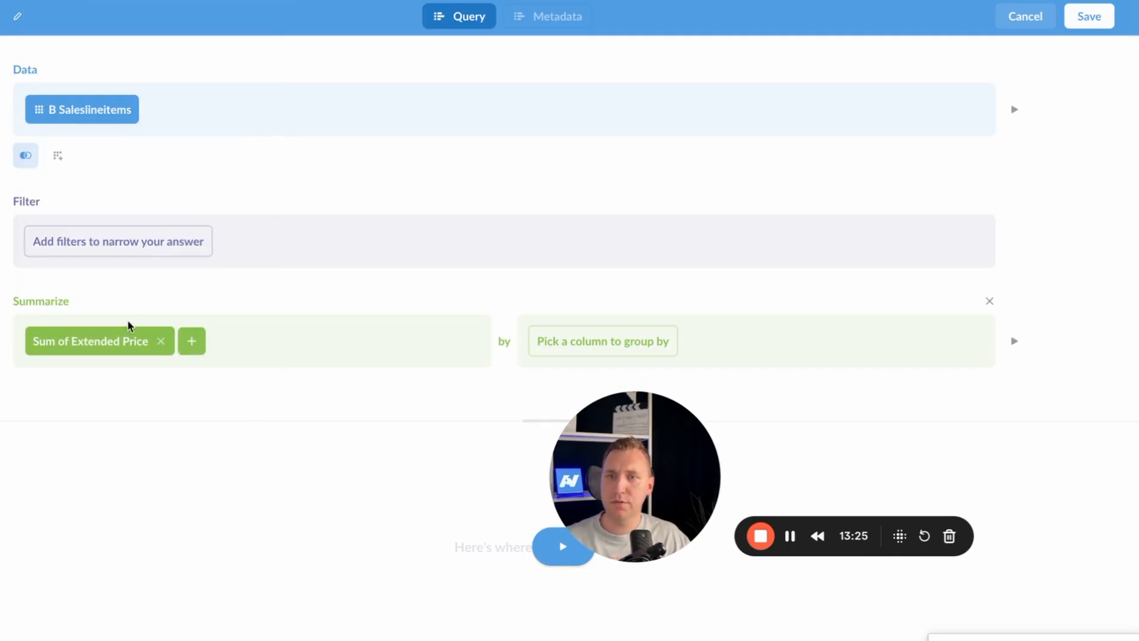
Group the Extended Price summary by Location Code and Sop Type.
click(606, 350)
click(605, 223)
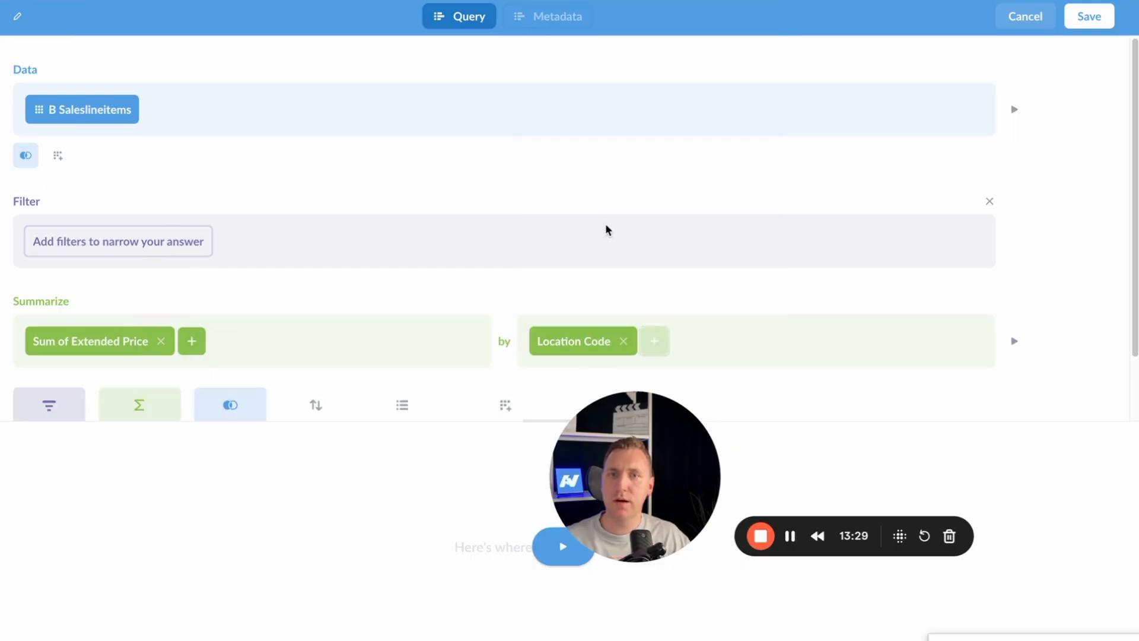
click(664, 344)
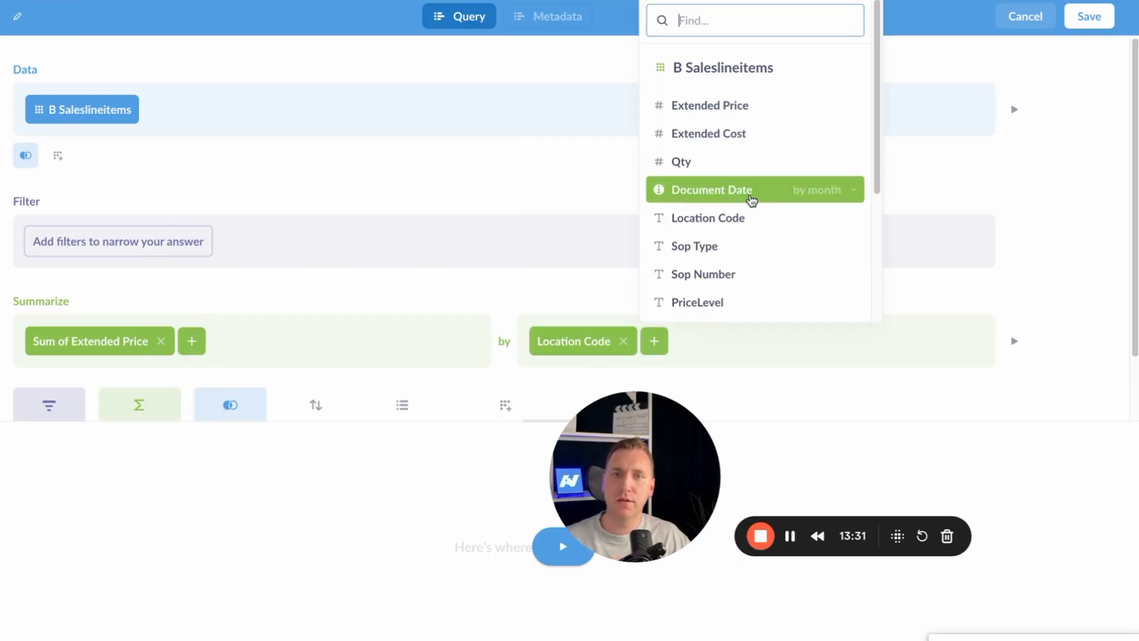
scroll(748, 212, down, 1)
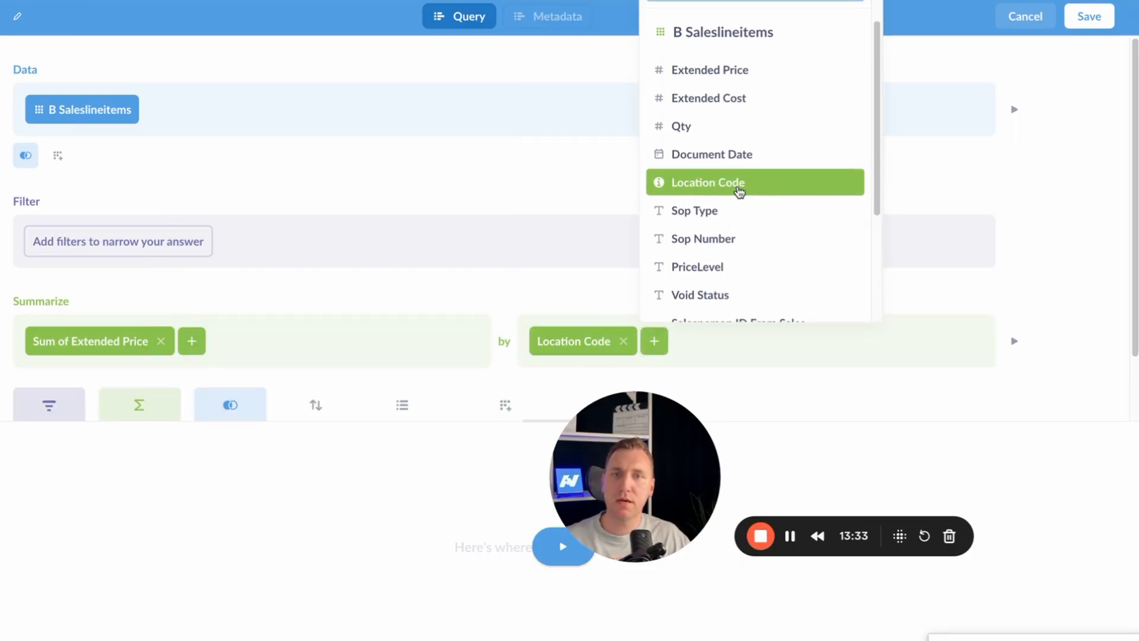
scroll(736, 208, down, 1)
click(724, 178)
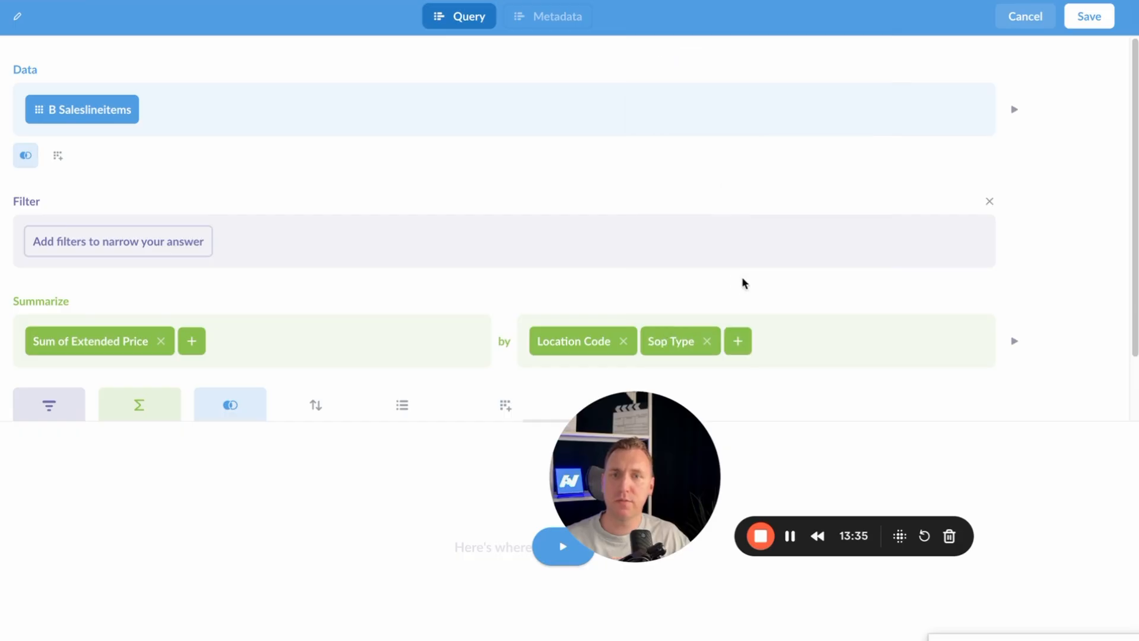
Run the model's query to preview the results and save the model to the Our analytics collection.
scroll(322, 368, down, 2)
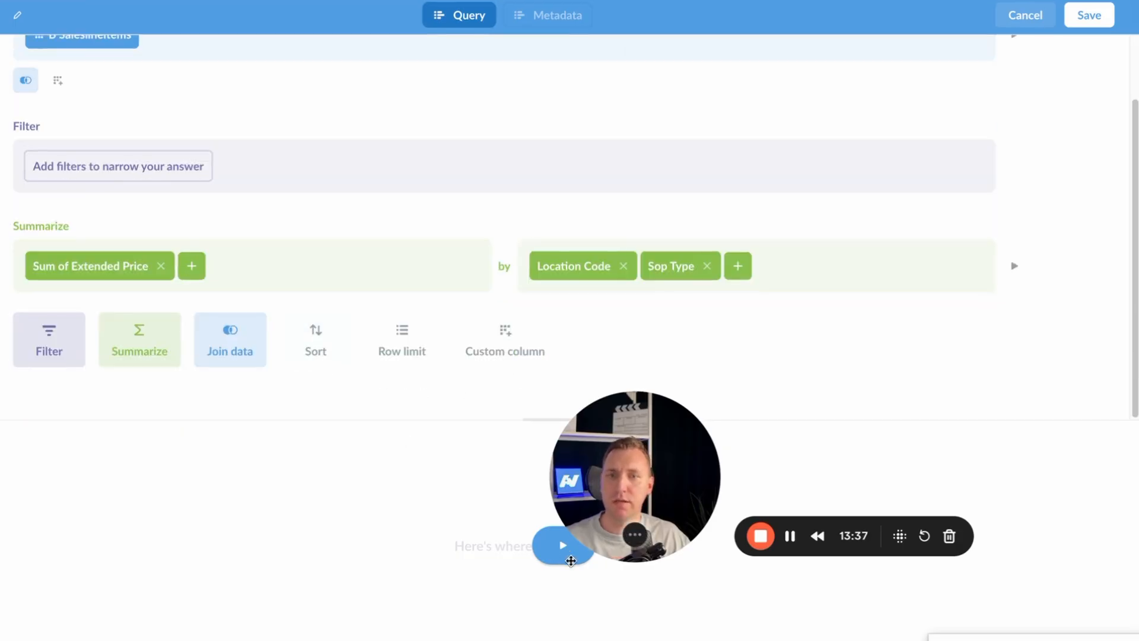
click(564, 544)
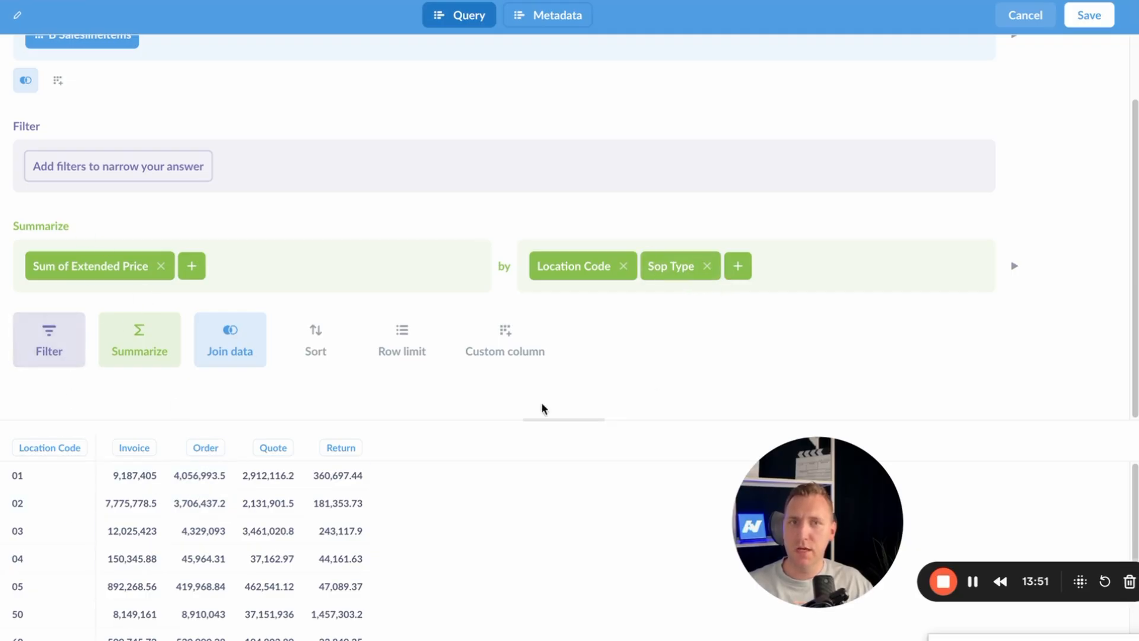
scroll(593, 391, up, 2)
click(1089, 15)
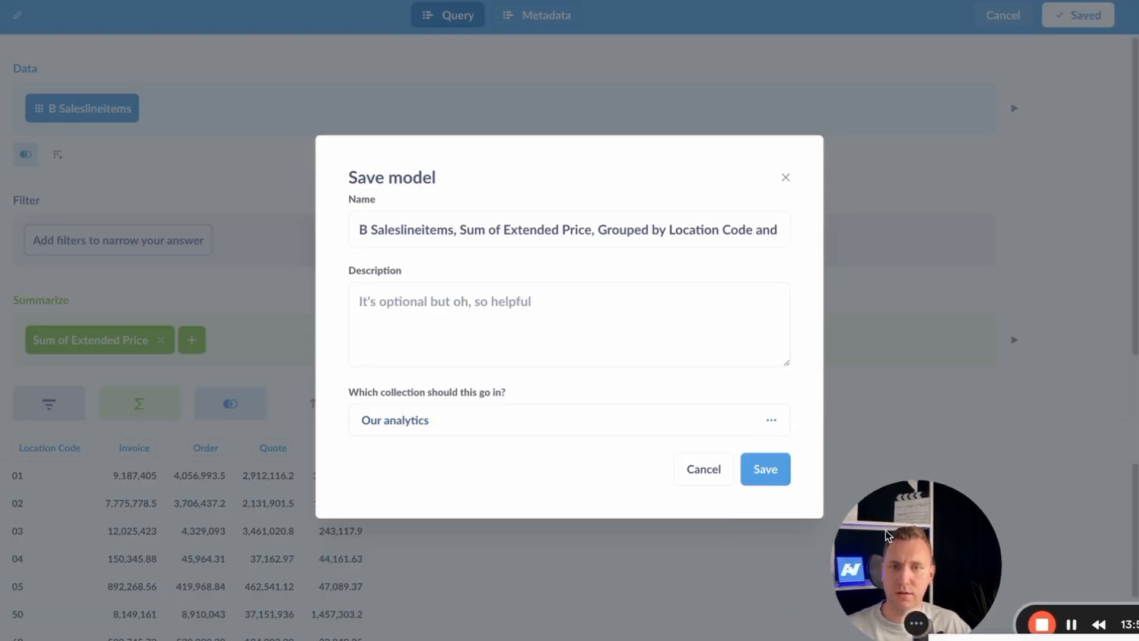
click(771, 470)
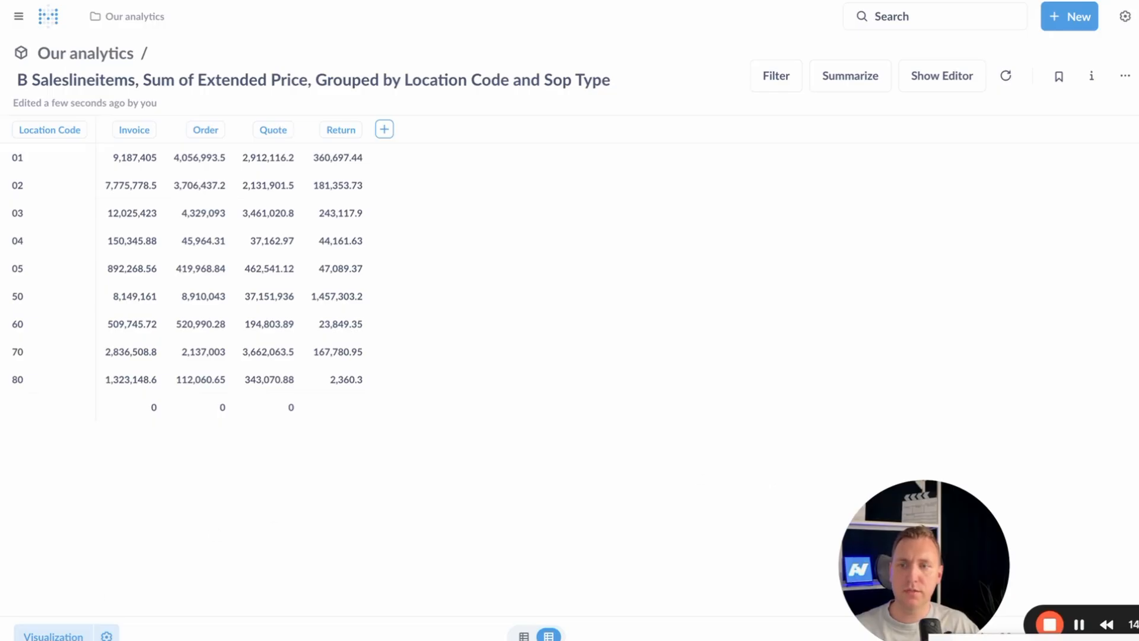
Visualize the saved model's results as a row chart.
click(53, 635)
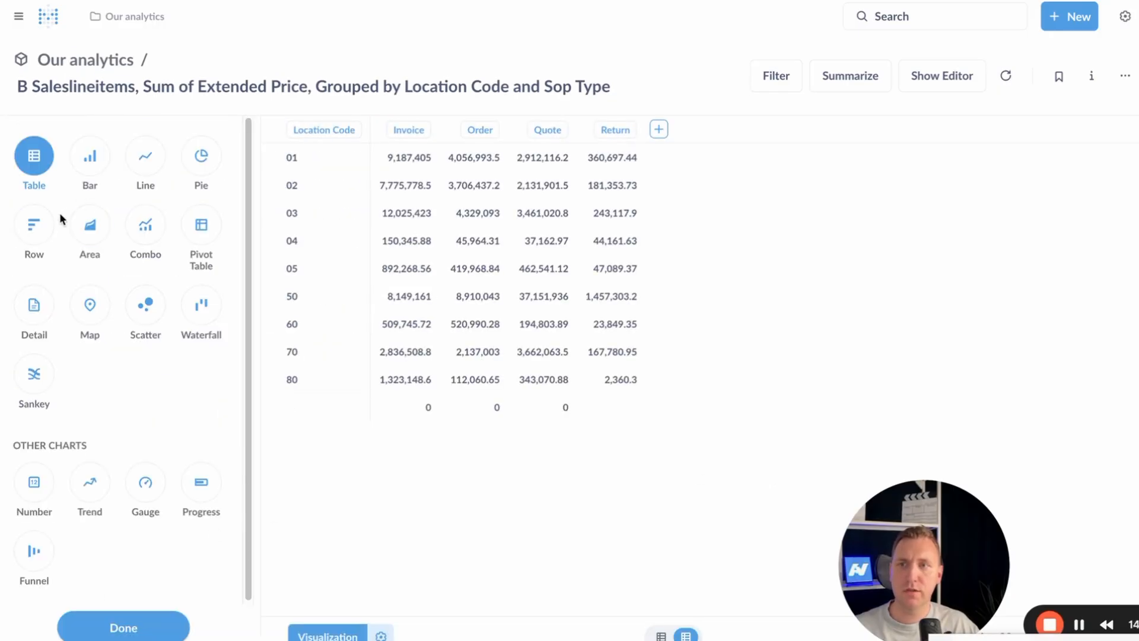
click(41, 220)
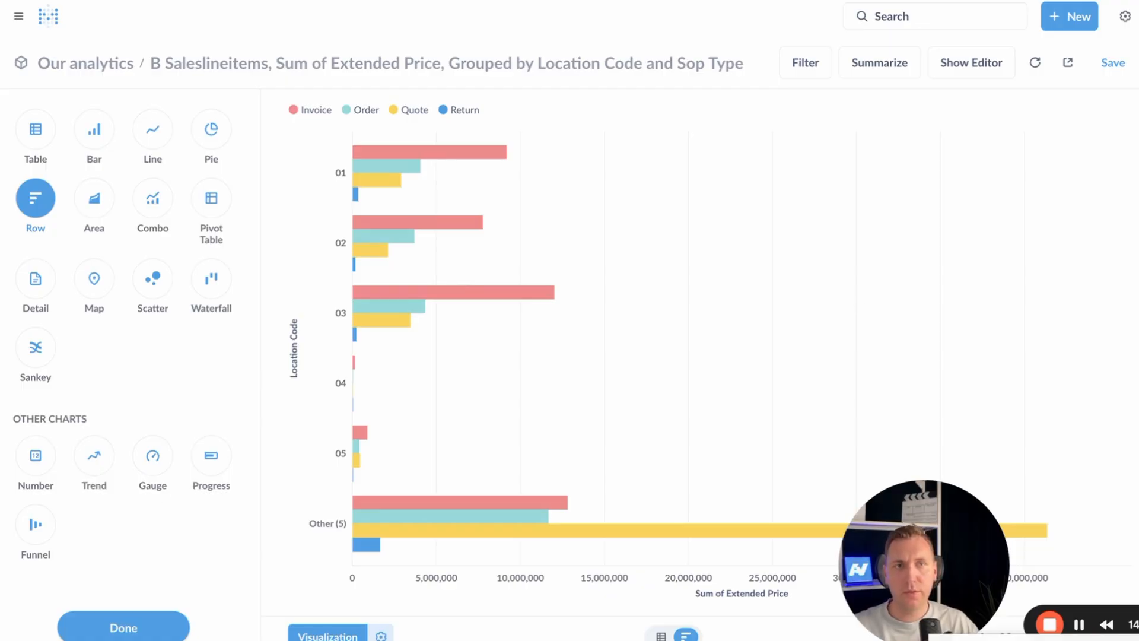
Switch to the Metabase documentation, read which databases support actions in the Introduction to actions, and return to the model.
click(1123, 14)
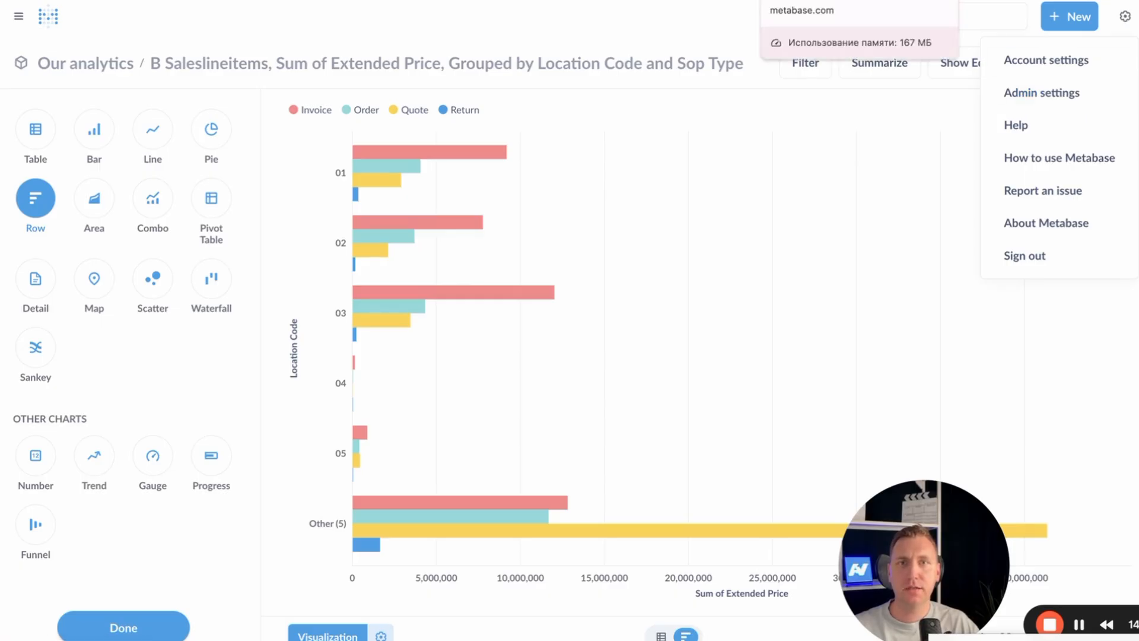
click(819, 1)
scroll(559, 462, up, 15)
scroll(561, 389, down, 3)
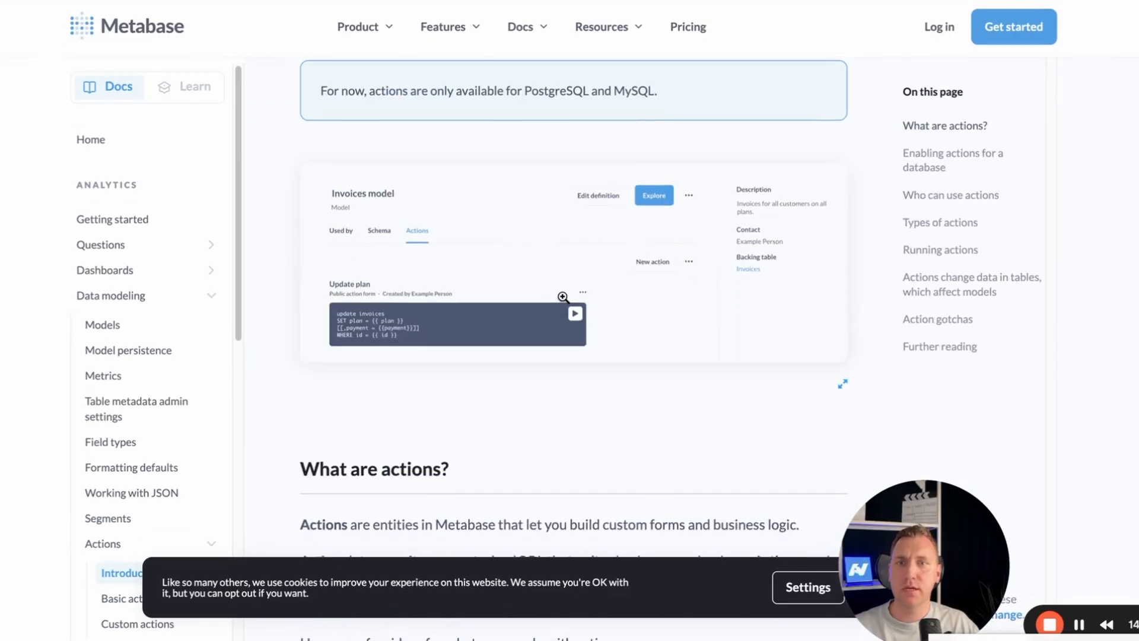
scroll(559, 333, up, 1)
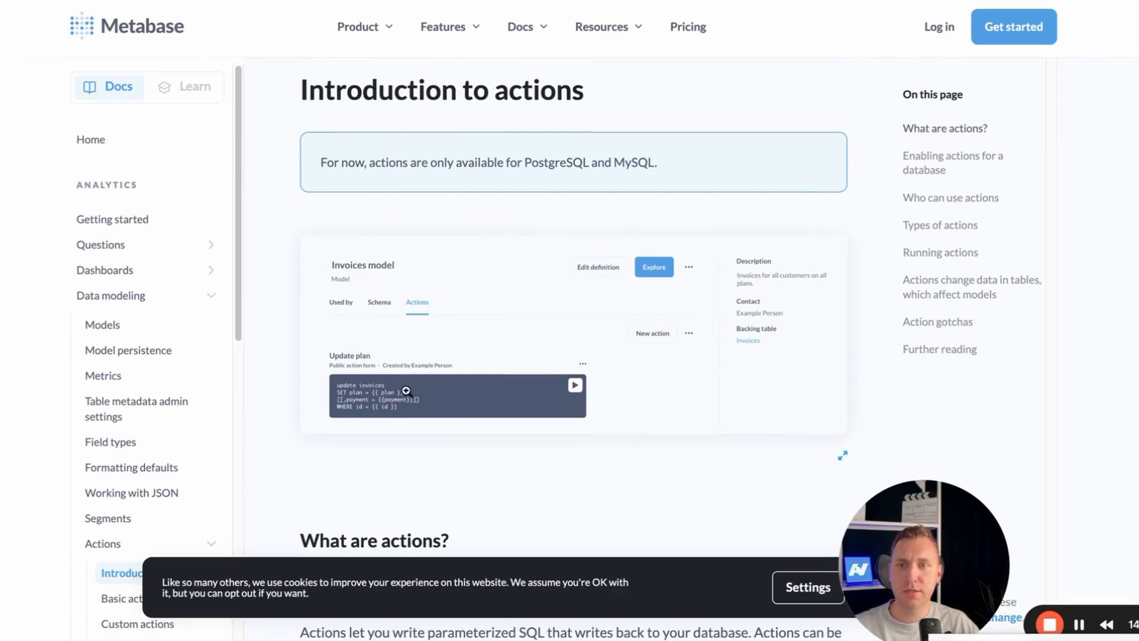
scroll(439, 414, down, 1)
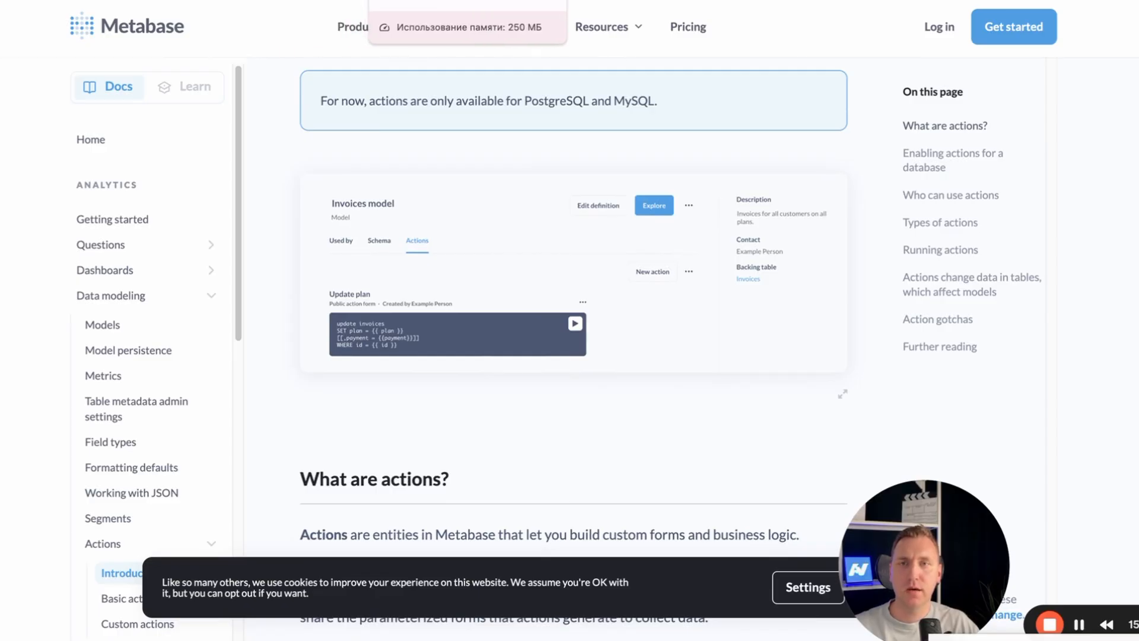
click(418, 2)
click(319, 1)
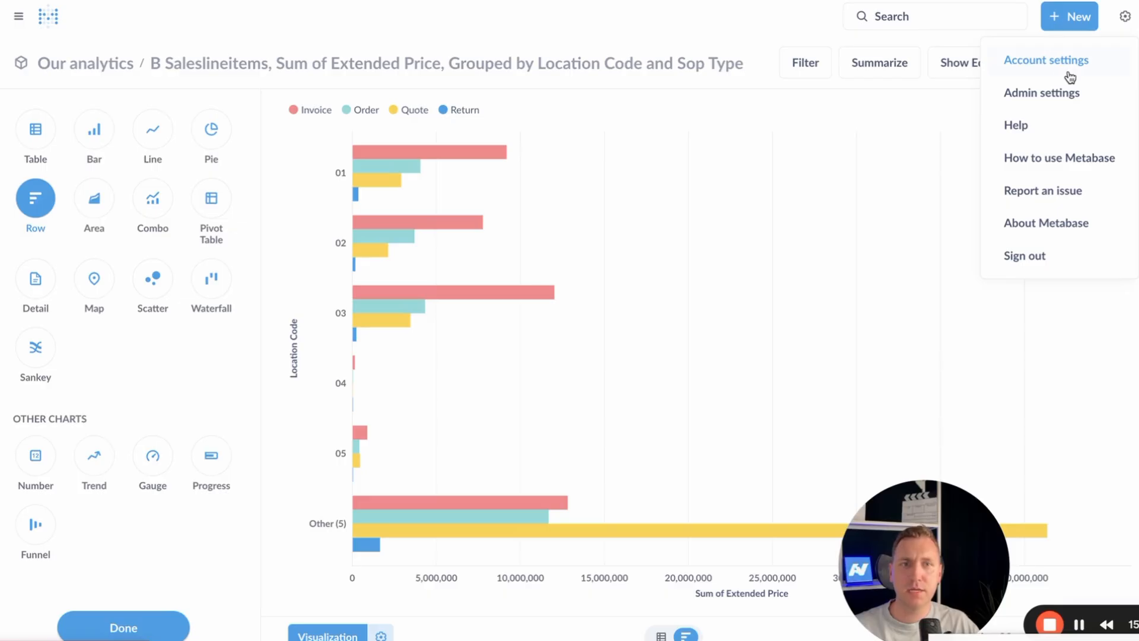
Open the PostgreSQL Sandbox database in the admin settings and examine its connection and Model actions options.
click(1044, 93)
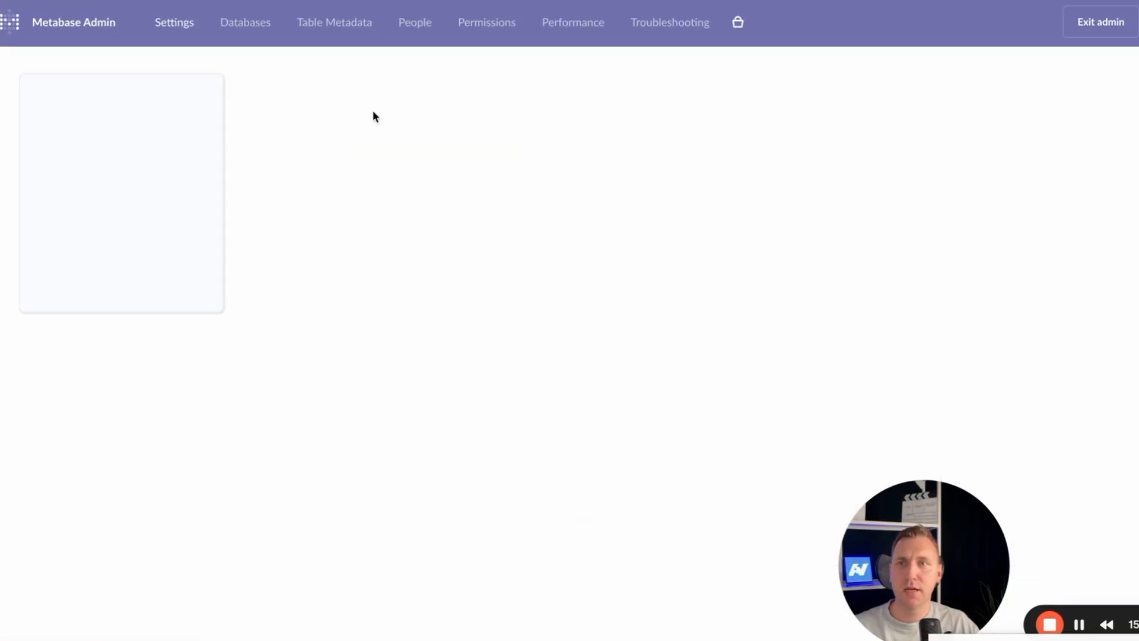
click(254, 27)
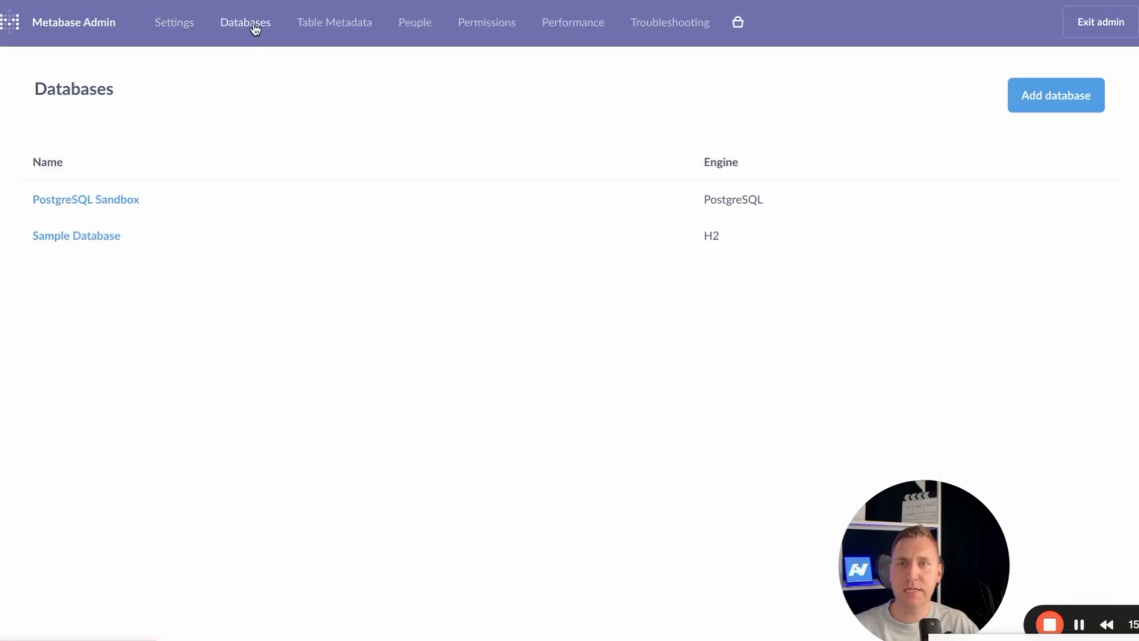
click(85, 198)
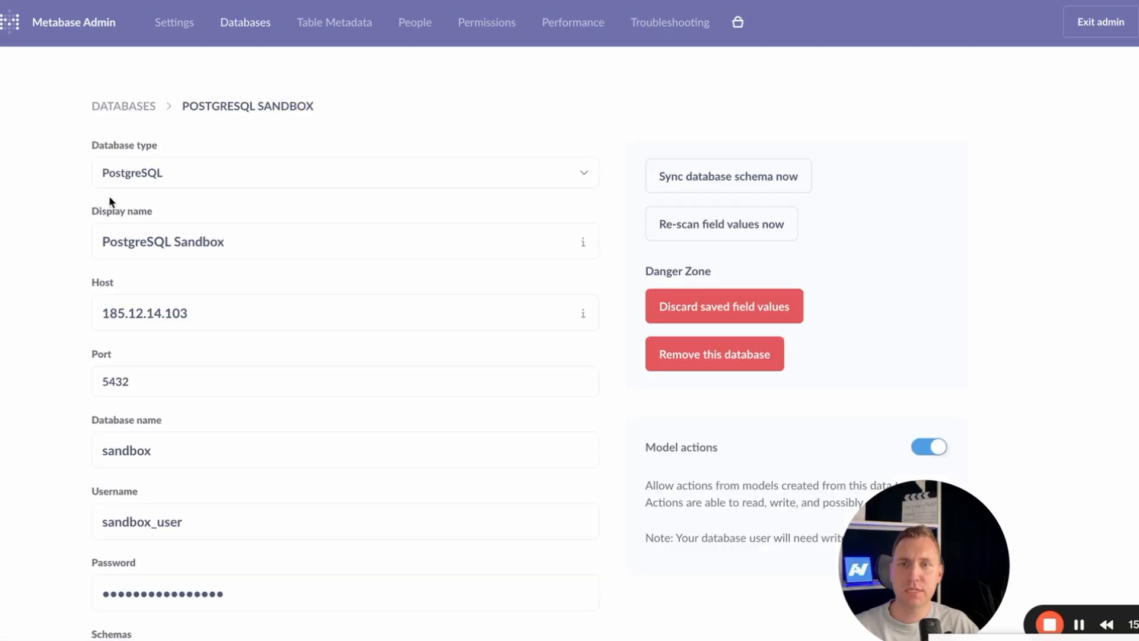
scroll(626, 285, down, 3)
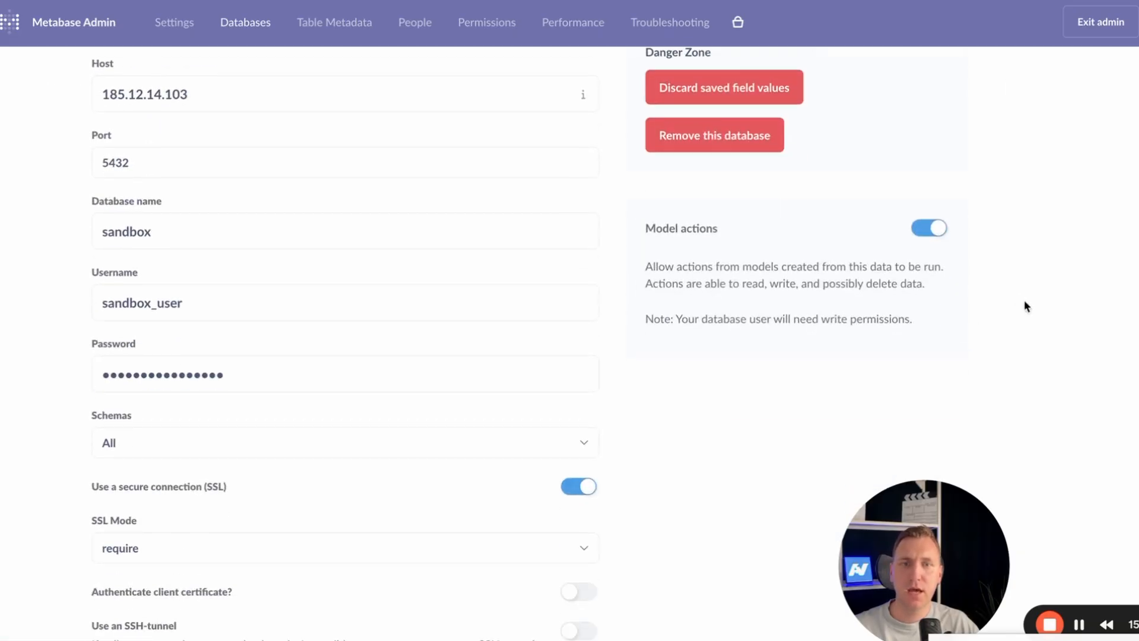
Turn Model actions off and back on for the PostgreSQL Sandbox database, check its username field, and exit the admin area.
click(931, 231)
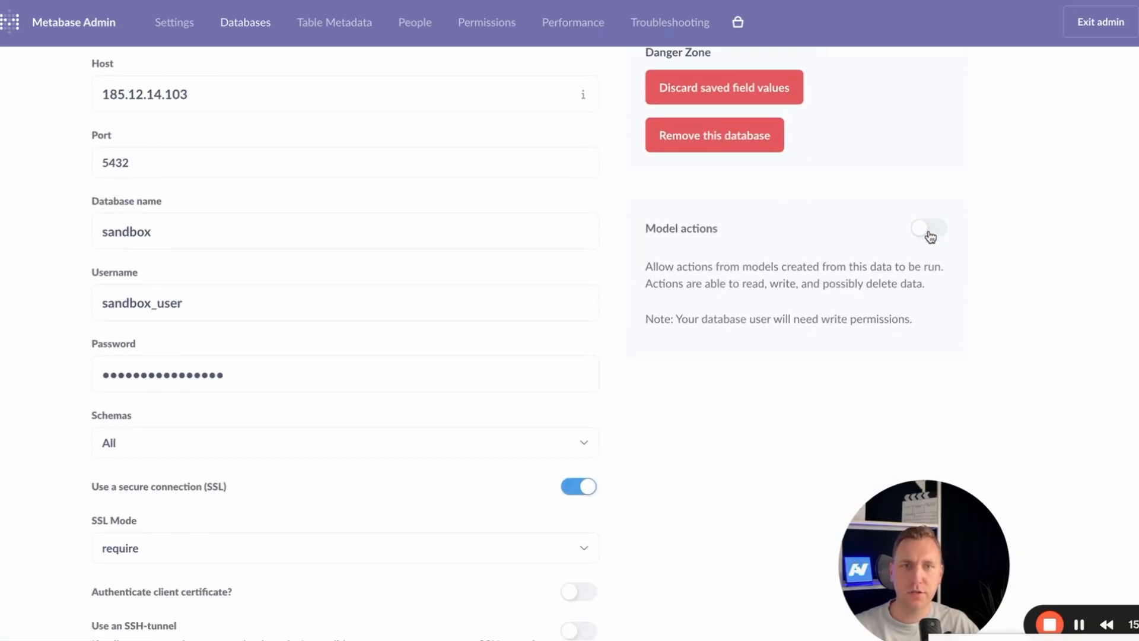
click(929, 230)
scroll(797, 286, up, 3)
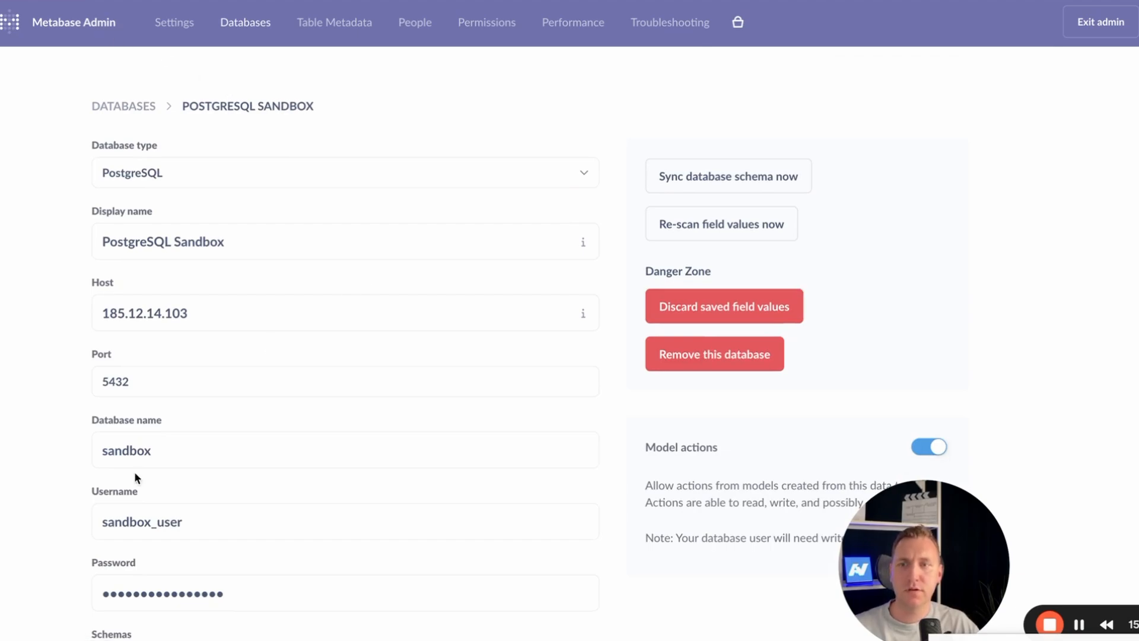
double_click(187, 520)
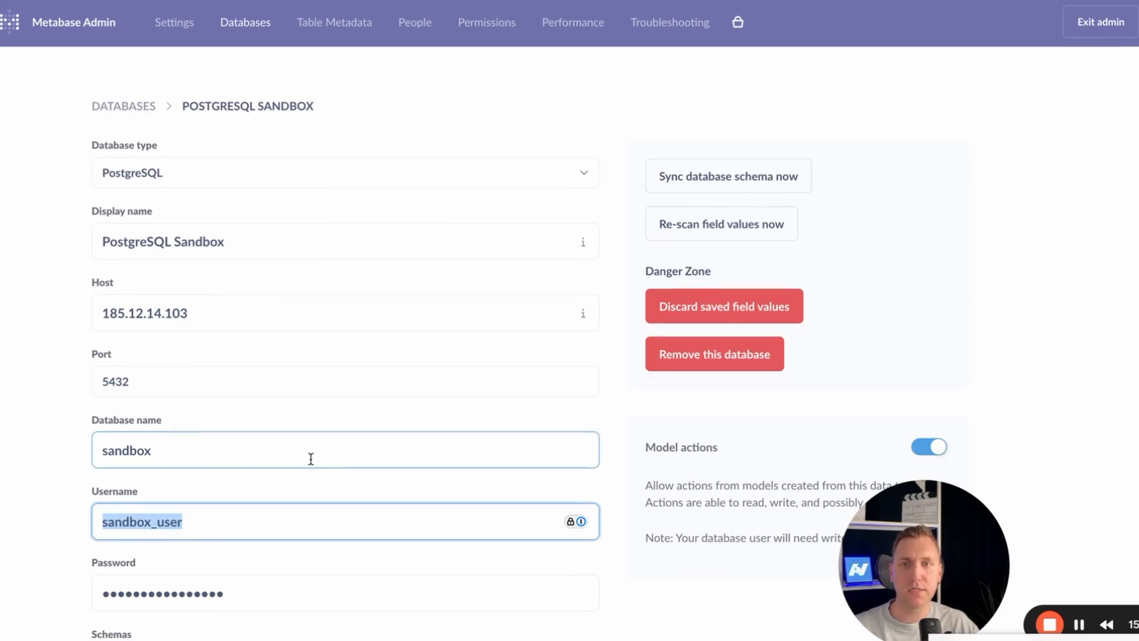
click(1084, 28)
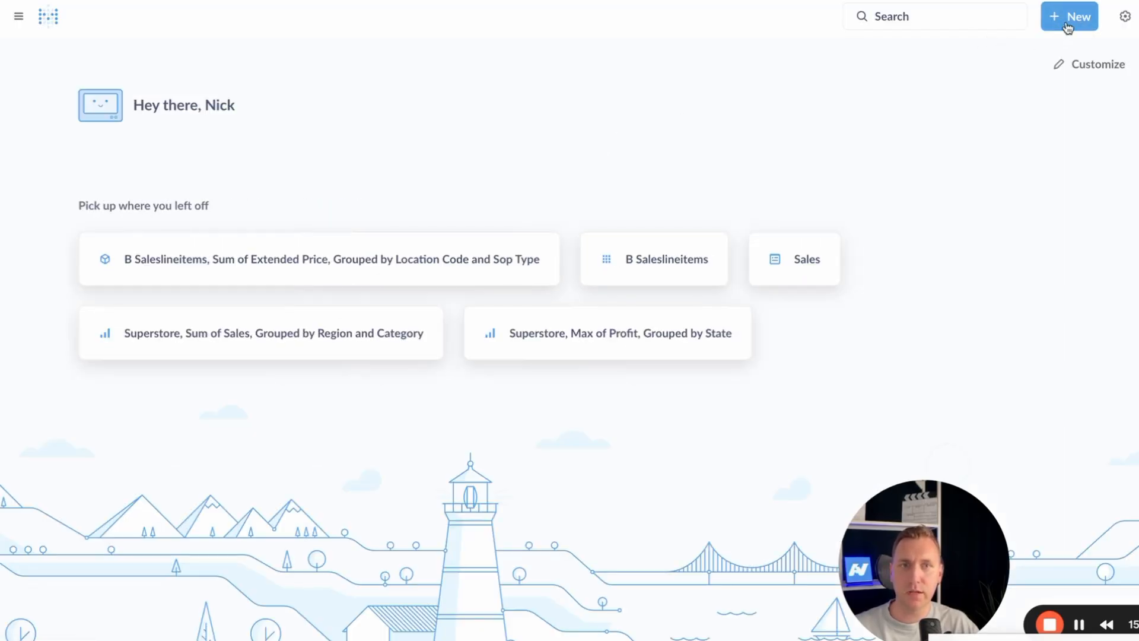
Start a new metric with Sales by Salesperson Table as its starting data.
click(1065, 24)
click(983, 205)
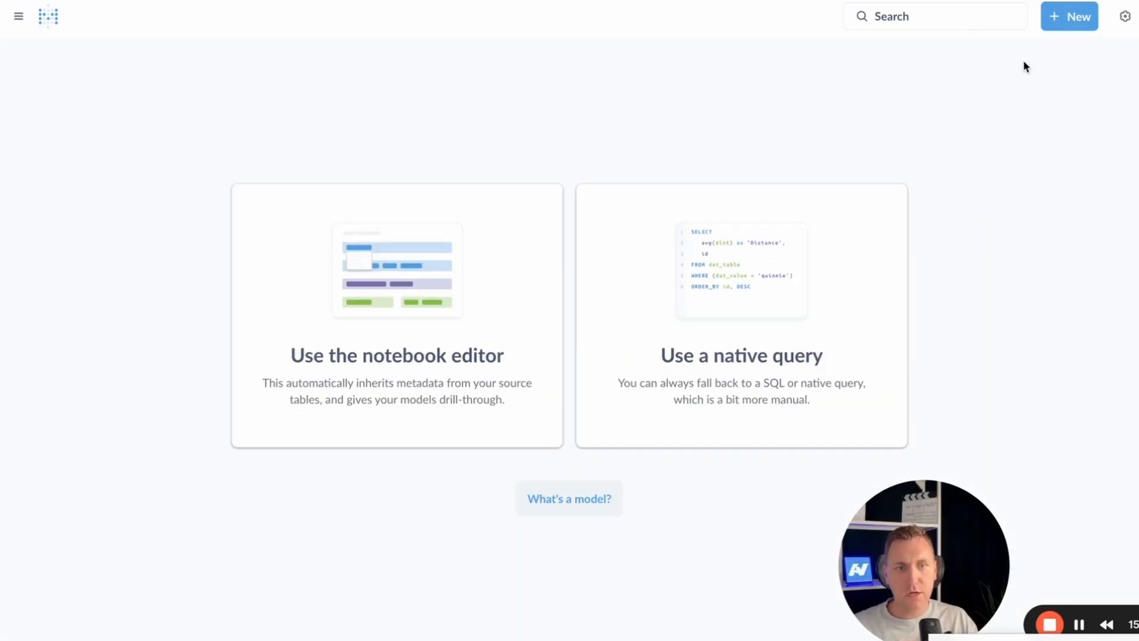
click(1059, 20)
click(1002, 254)
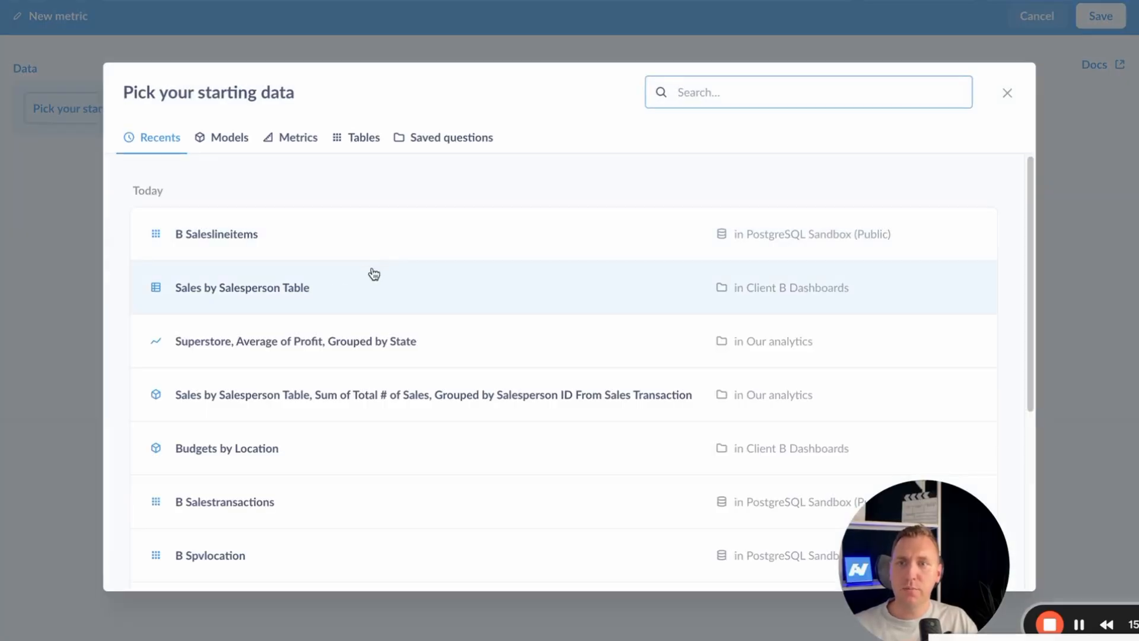
click(312, 288)
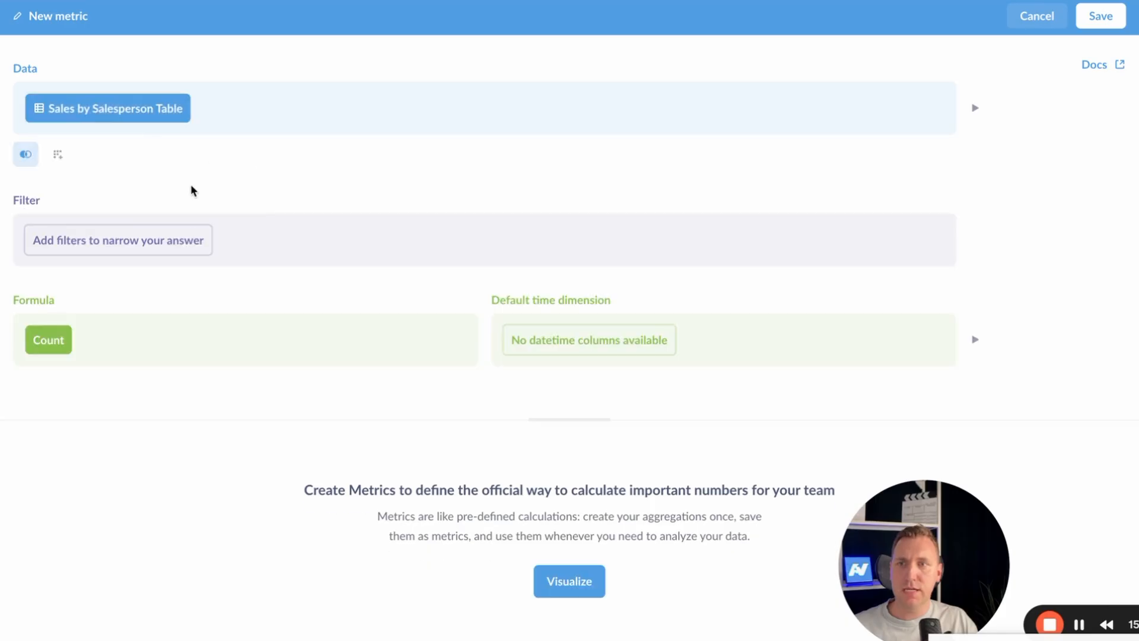
Set the metric's formula to the sum of Total # of Sales and visualize it.
click(63, 337)
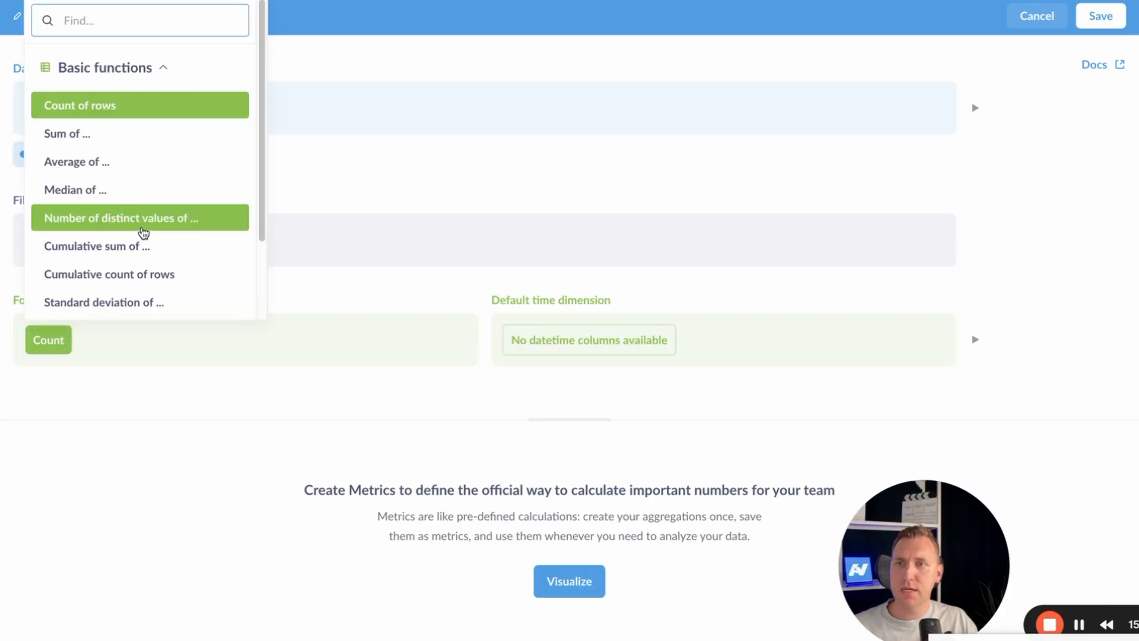
click(123, 138)
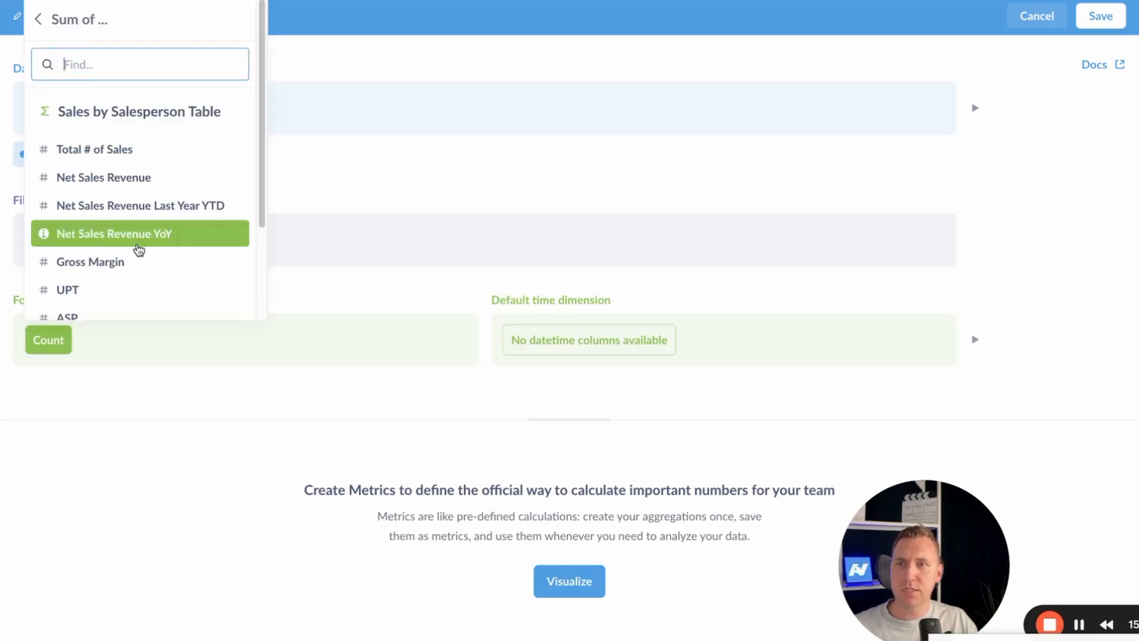
click(140, 150)
click(570, 579)
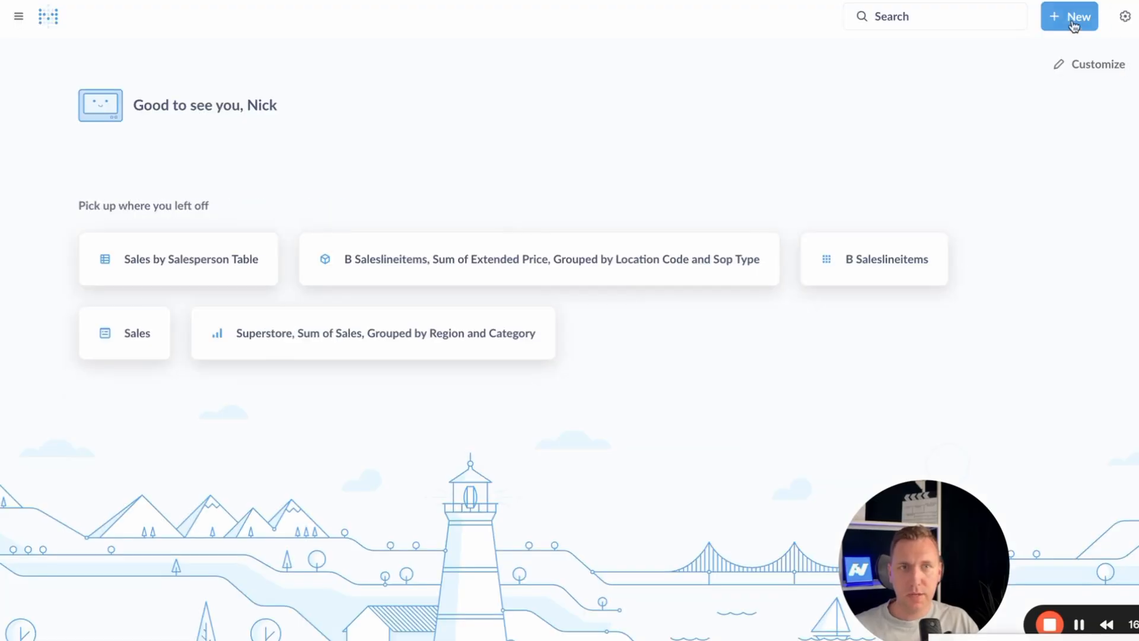
click(1067, 24)
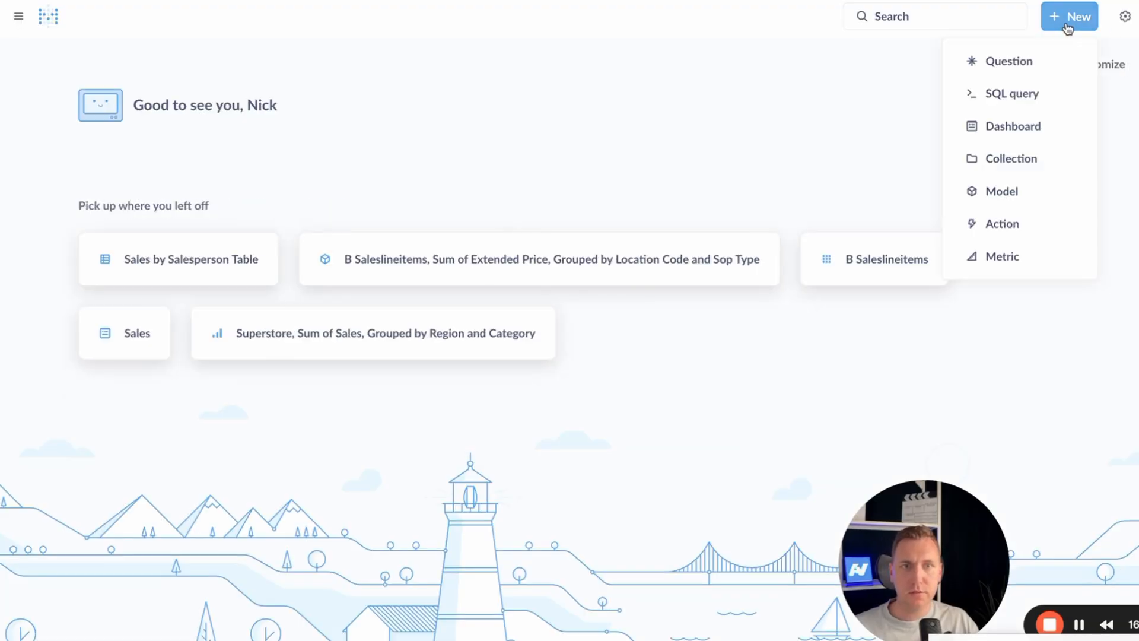
click(1030, 162)
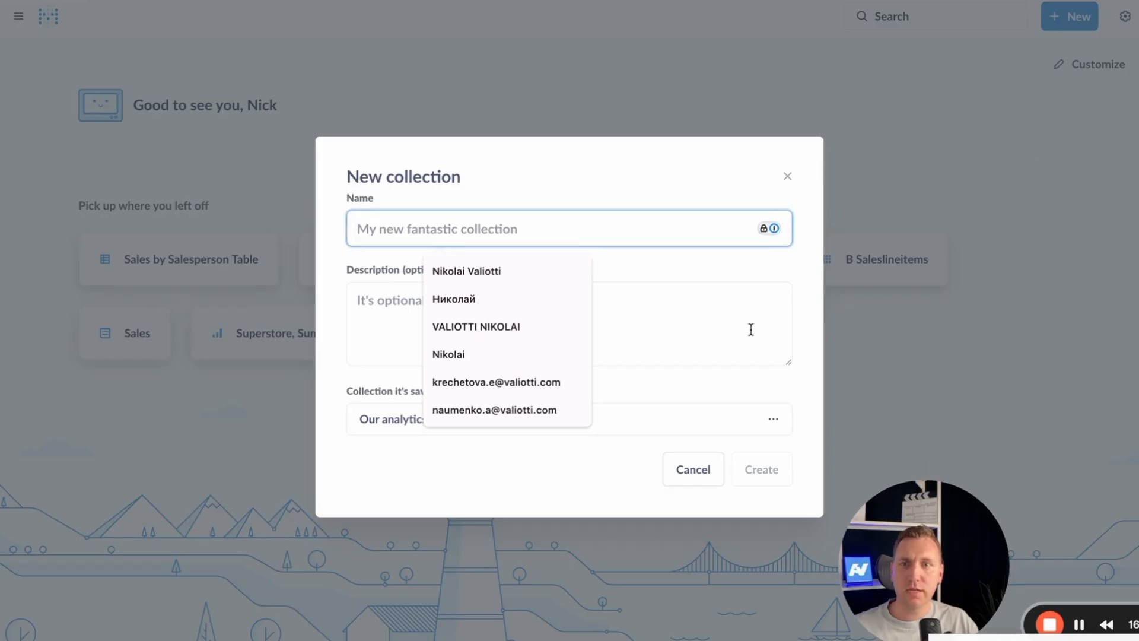
click(706, 478)
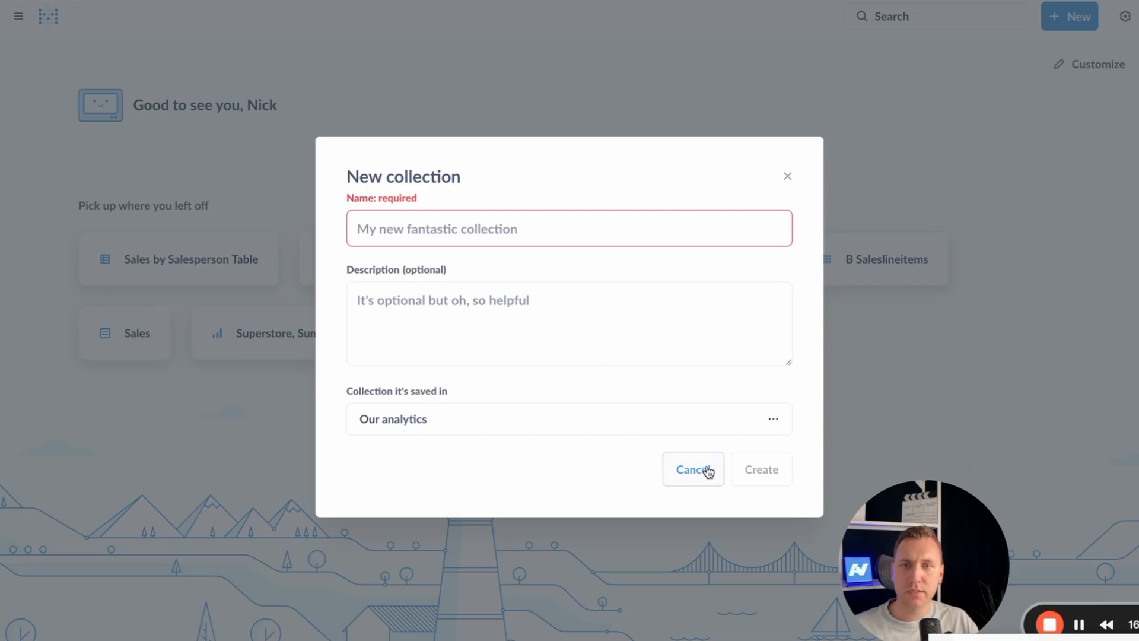
click(707, 471)
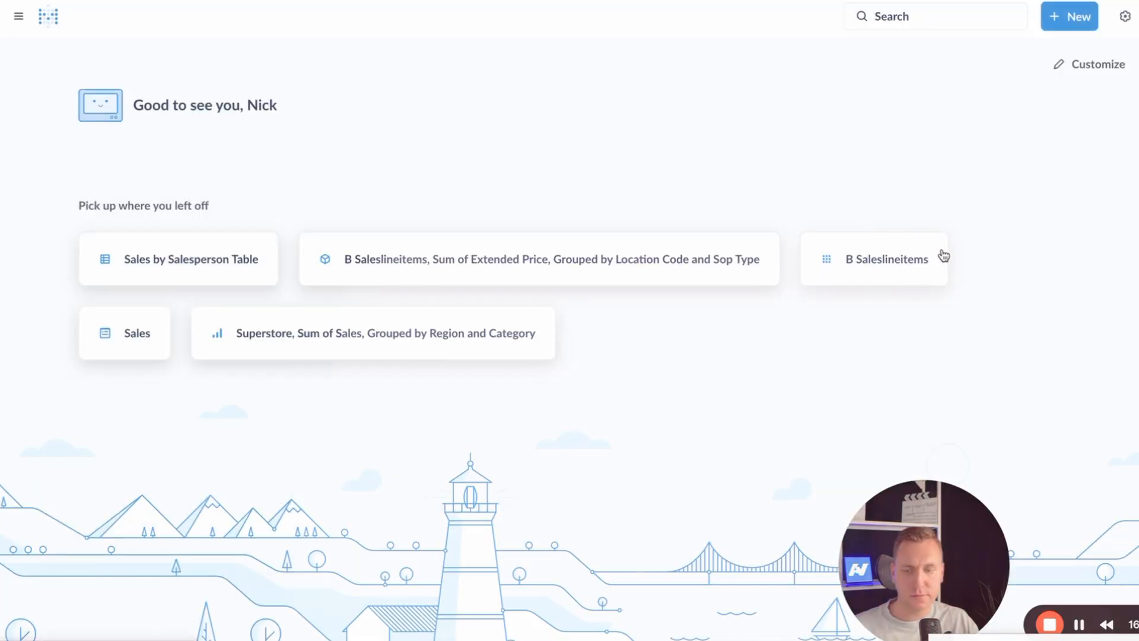
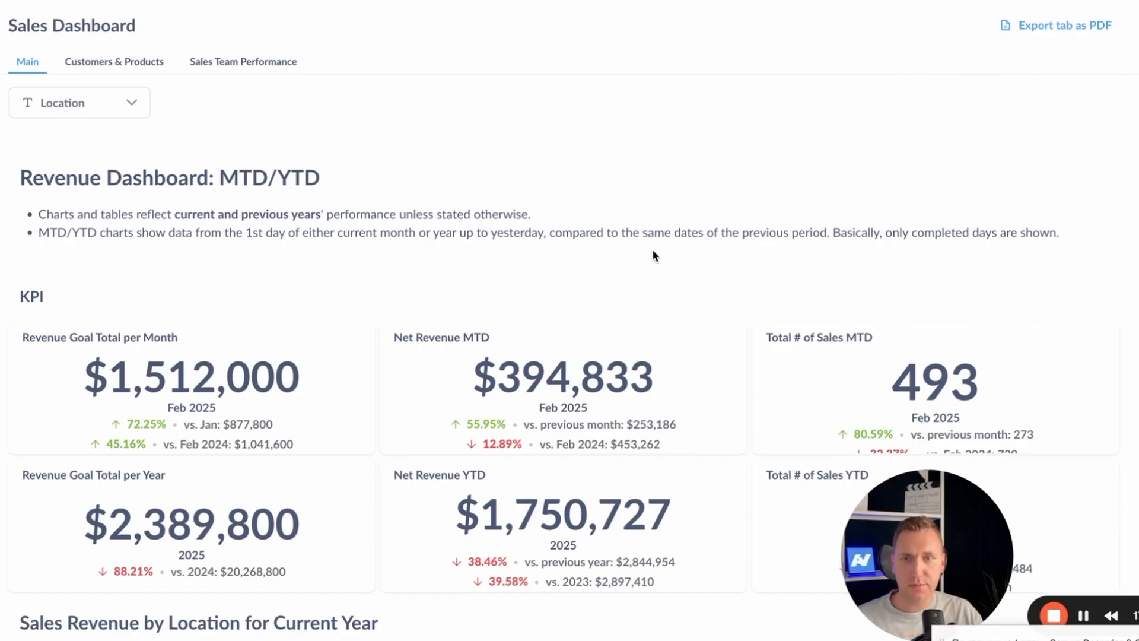
Examine the Main tab of the Sales Dashboard, from the KPI cards through revenue by location to the goal pacing charts.
scroll(652, 250, down, 1)
scroll(653, 251, up, 1)
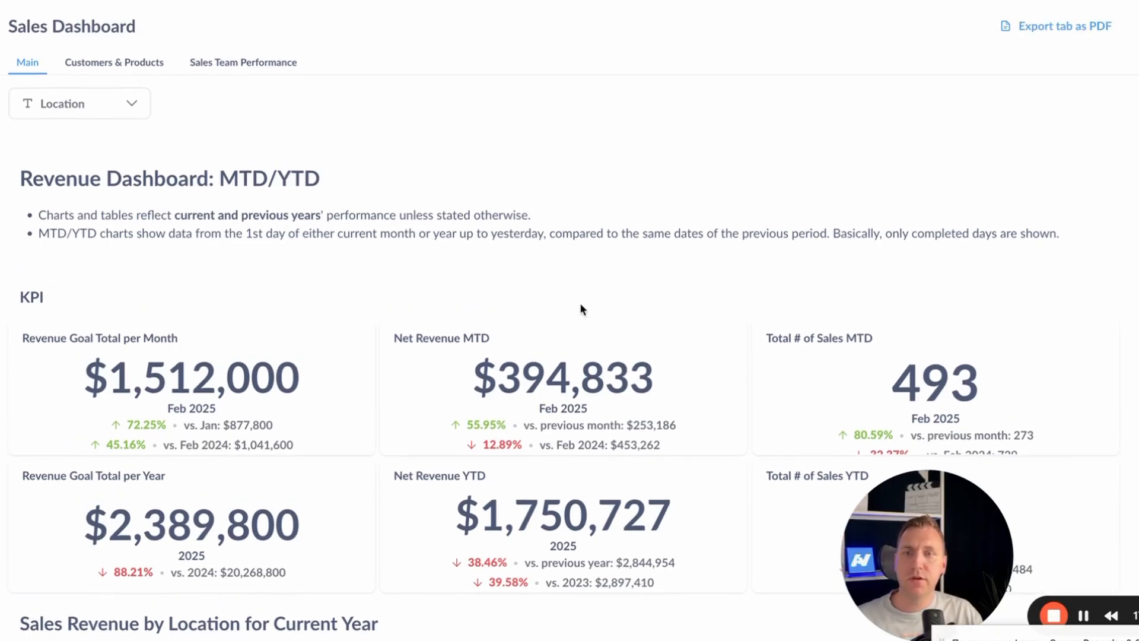
scroll(581, 307, down, 3)
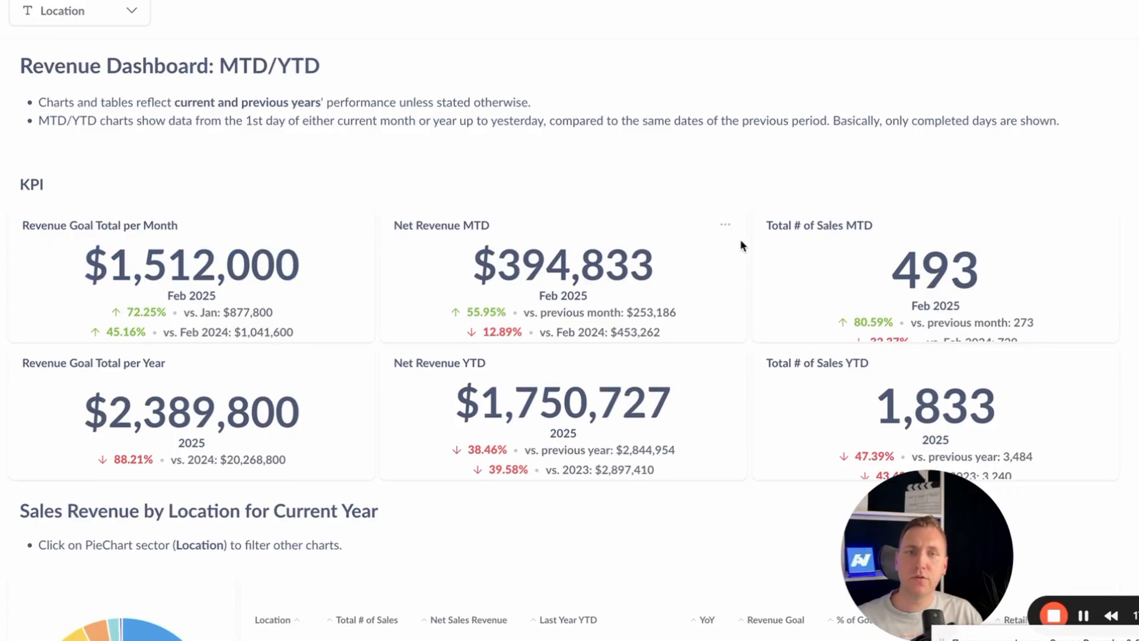
scroll(768, 222, down, 2)
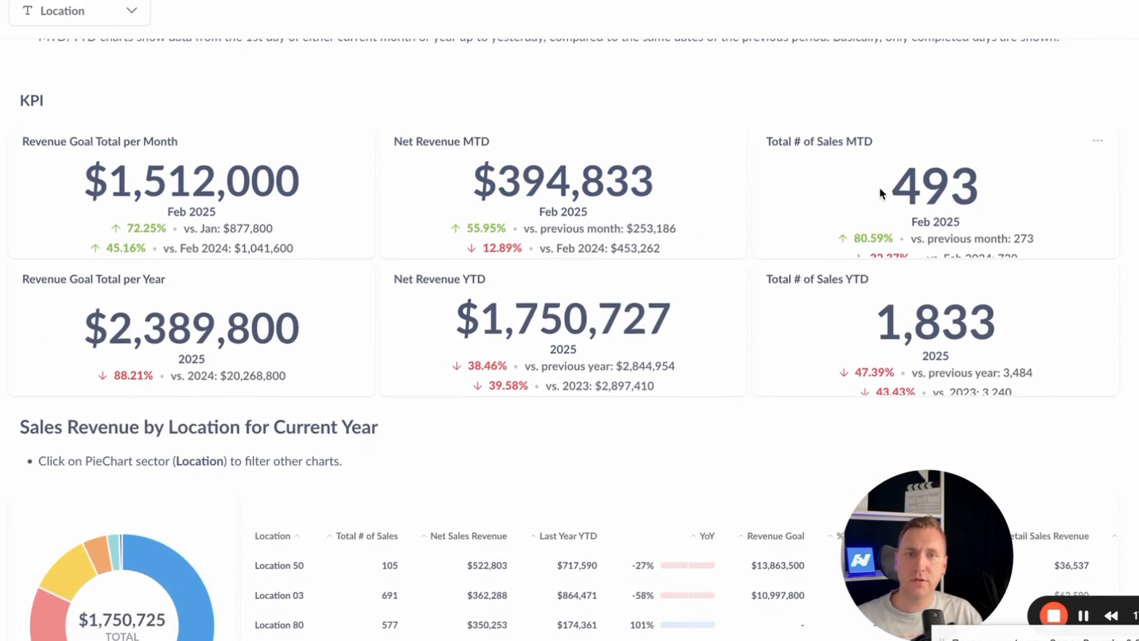
scroll(879, 187, down, 5)
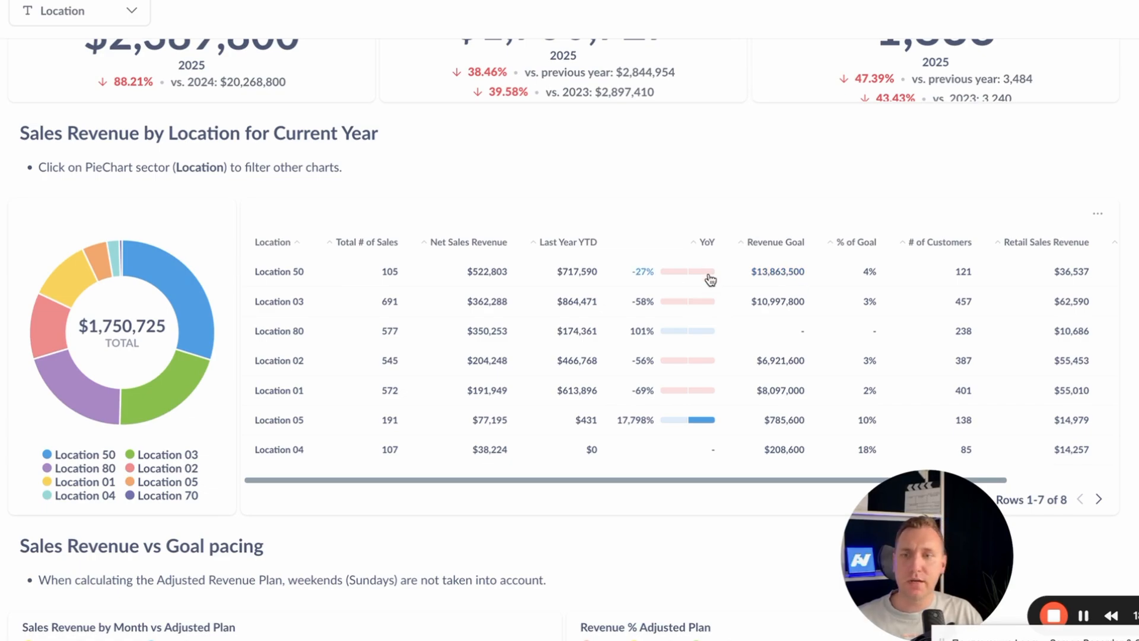
scroll(673, 375, down, 5)
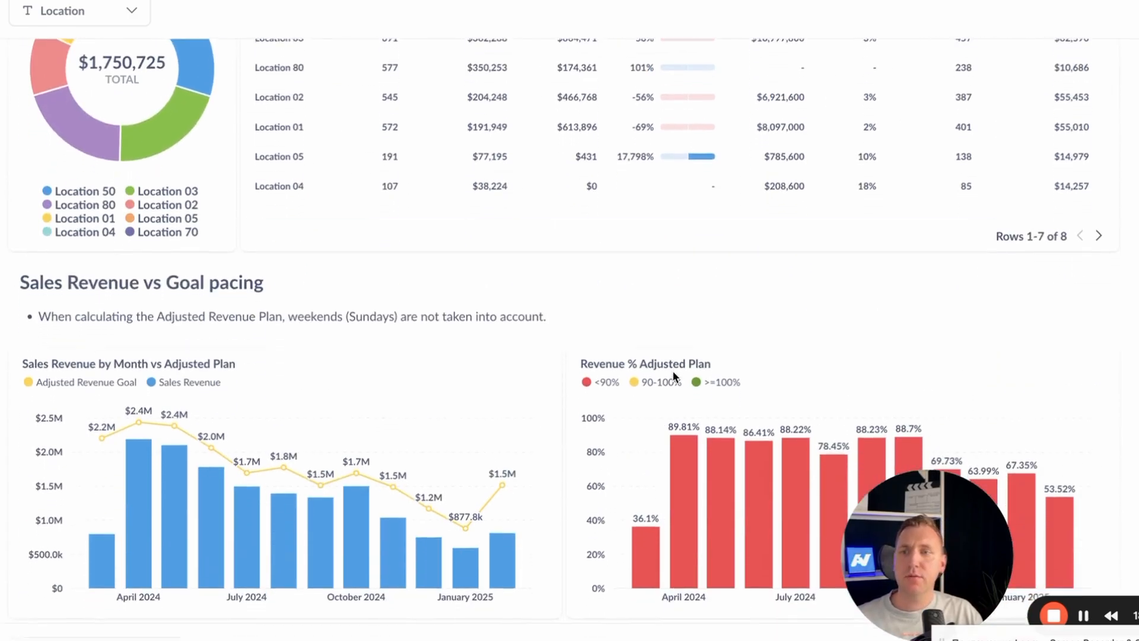
scroll(674, 373, down, 1)
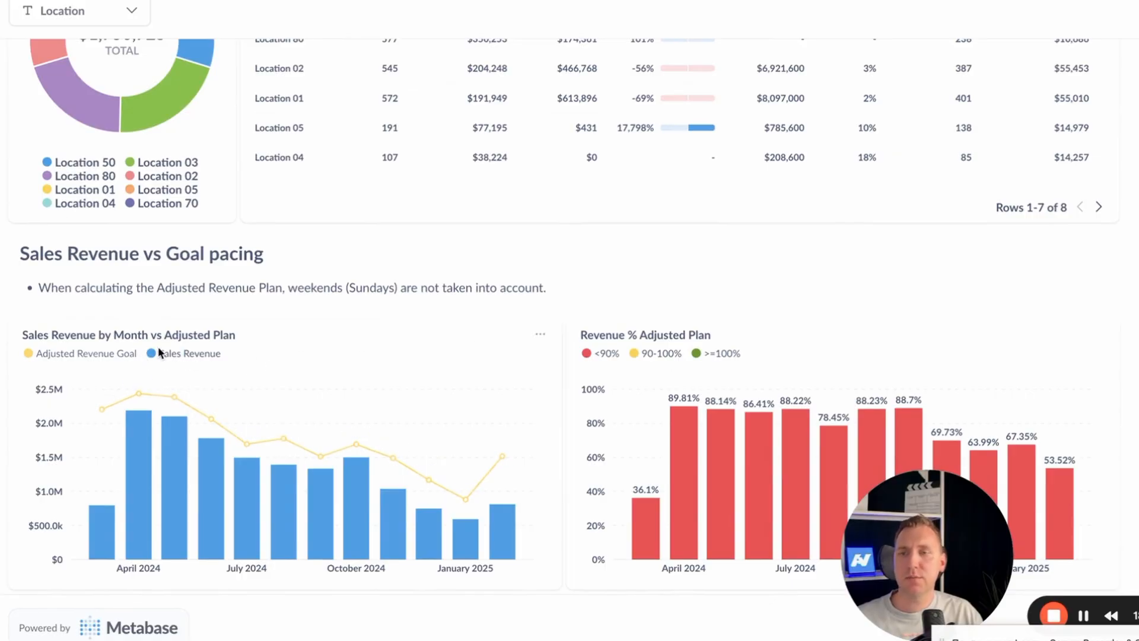
mouse_move(145, 433)
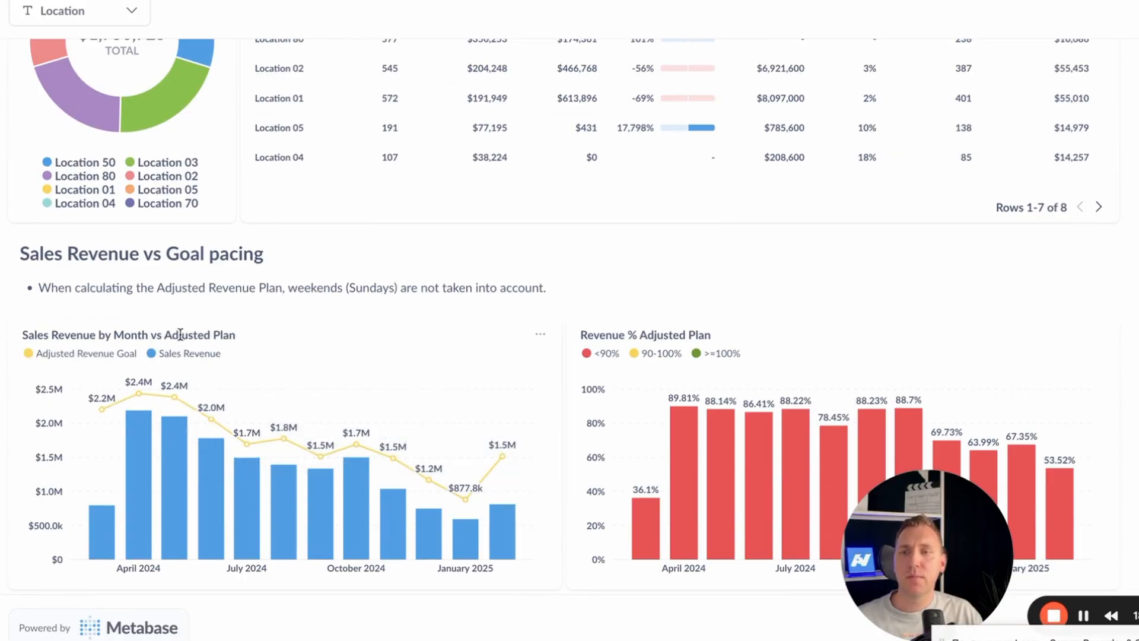
mouse_move(185, 439)
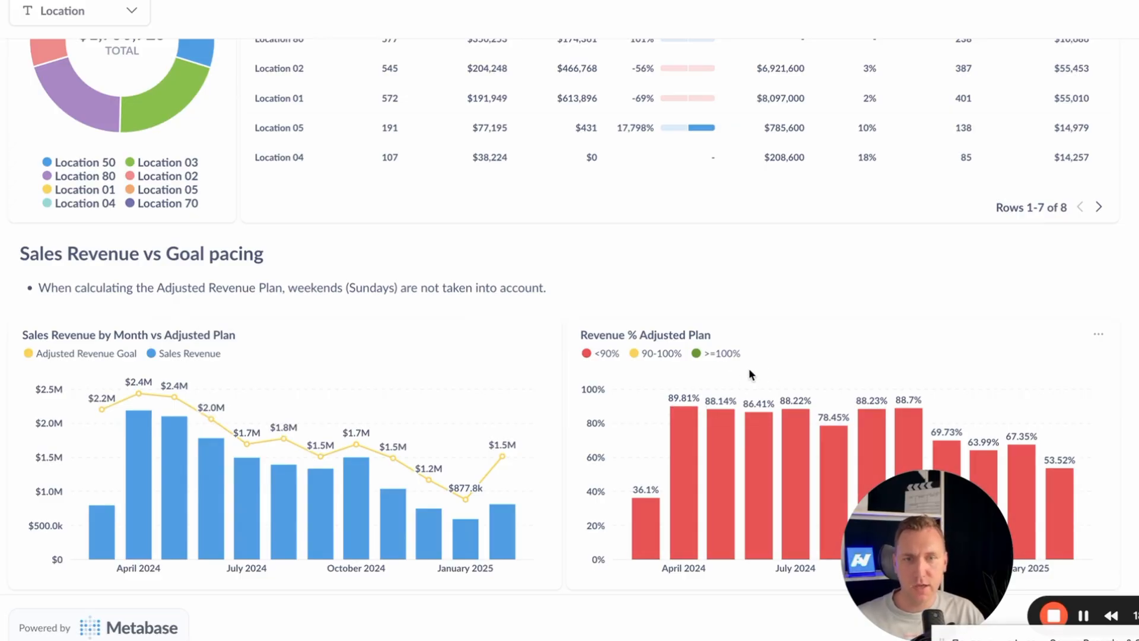
scroll(738, 360, up, 1)
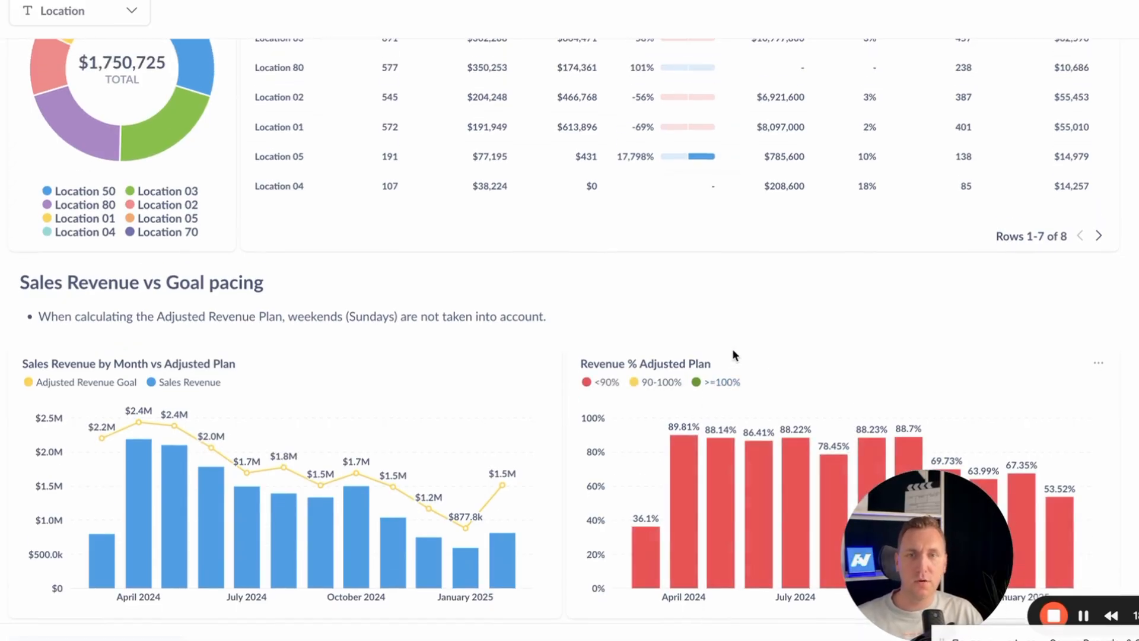
Filter the Main tab by Location 03 and review its KPI cards and goal pacing charts.
scroll(732, 348, up, 15)
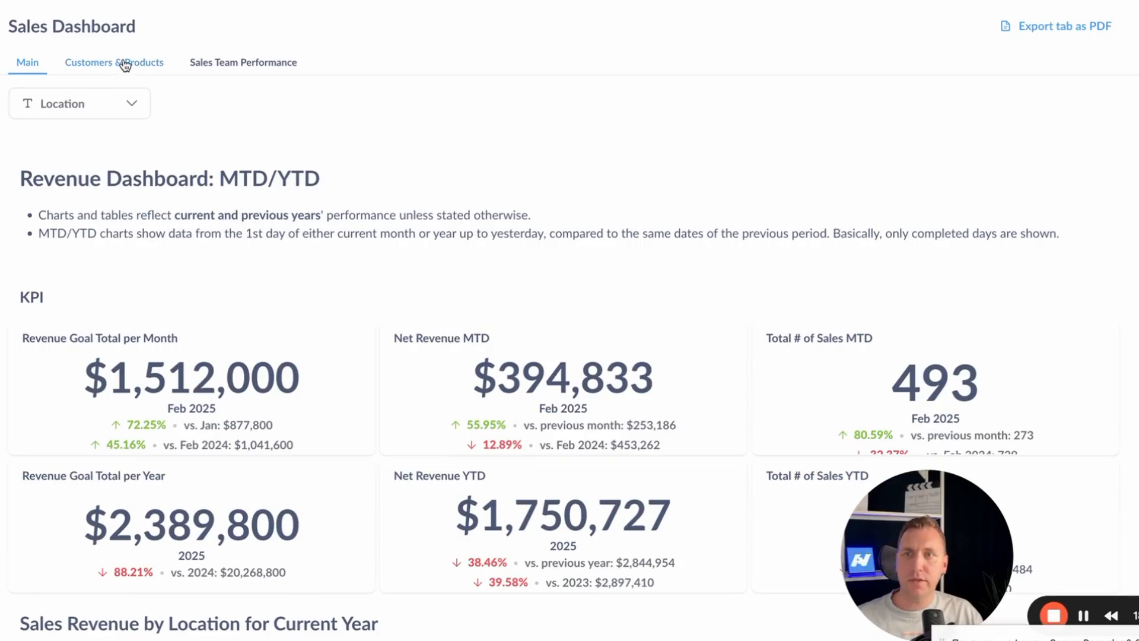
click(119, 108)
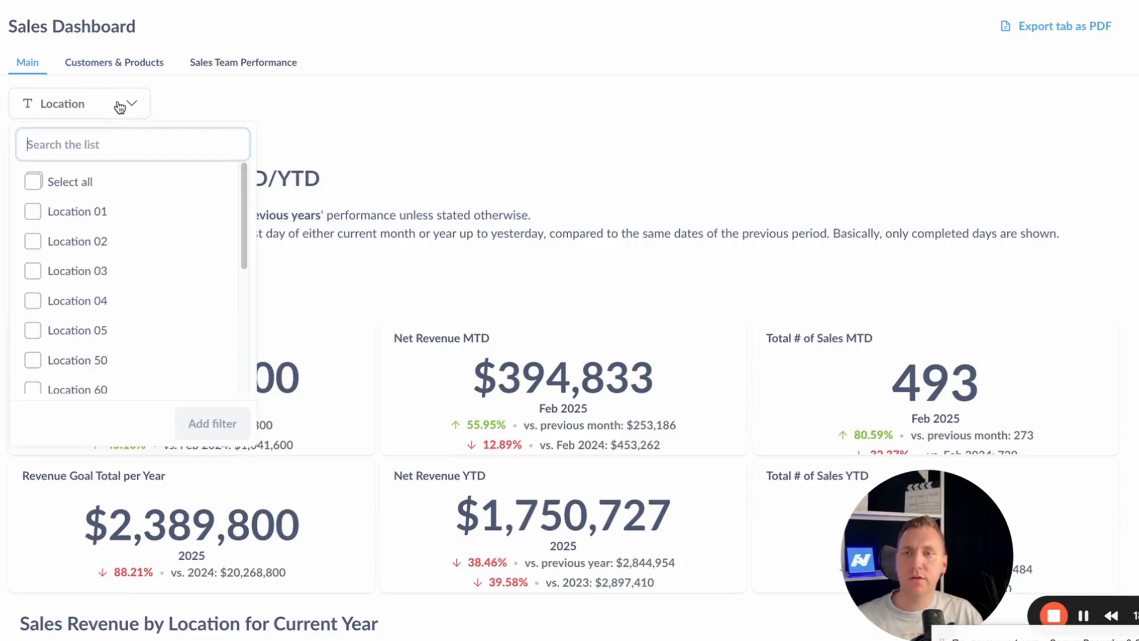
click(33, 273)
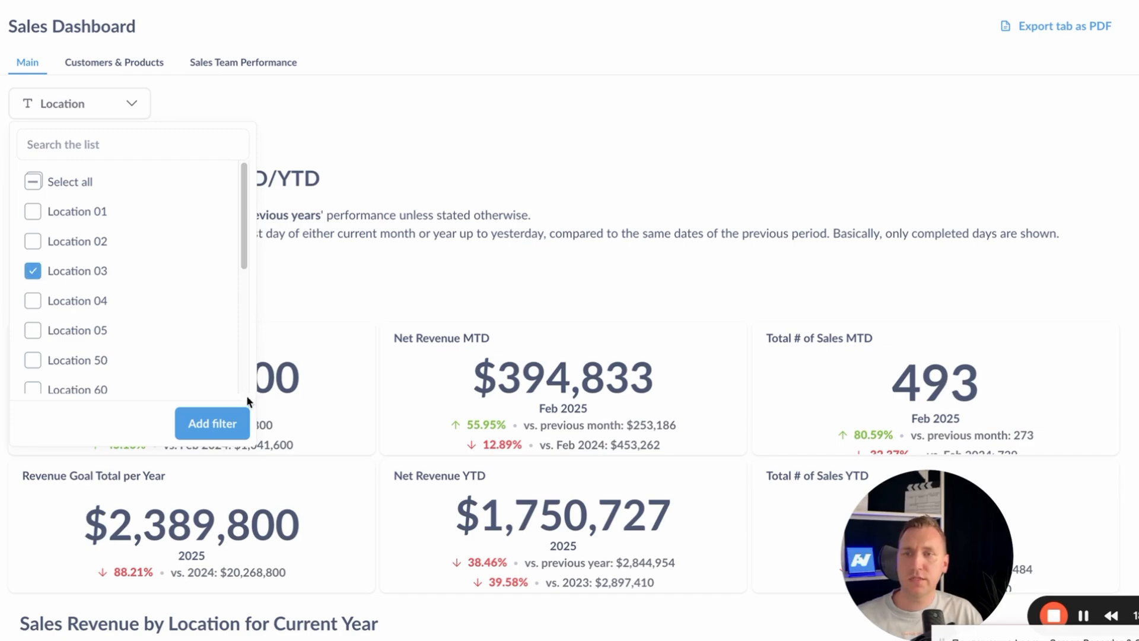
click(224, 424)
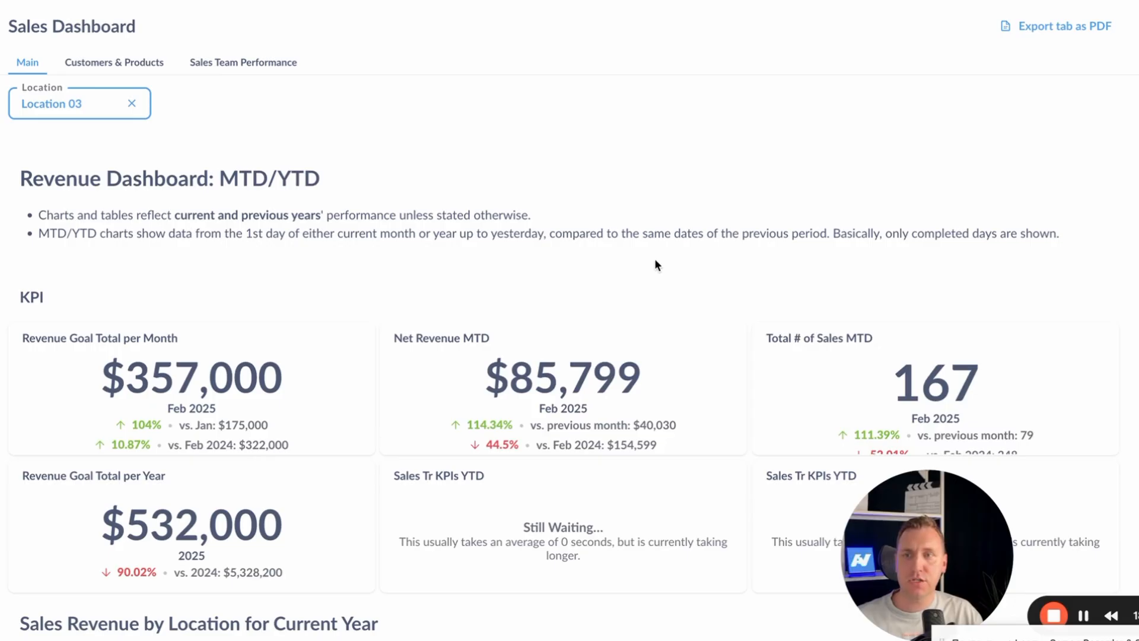
scroll(654, 261, down, 3)
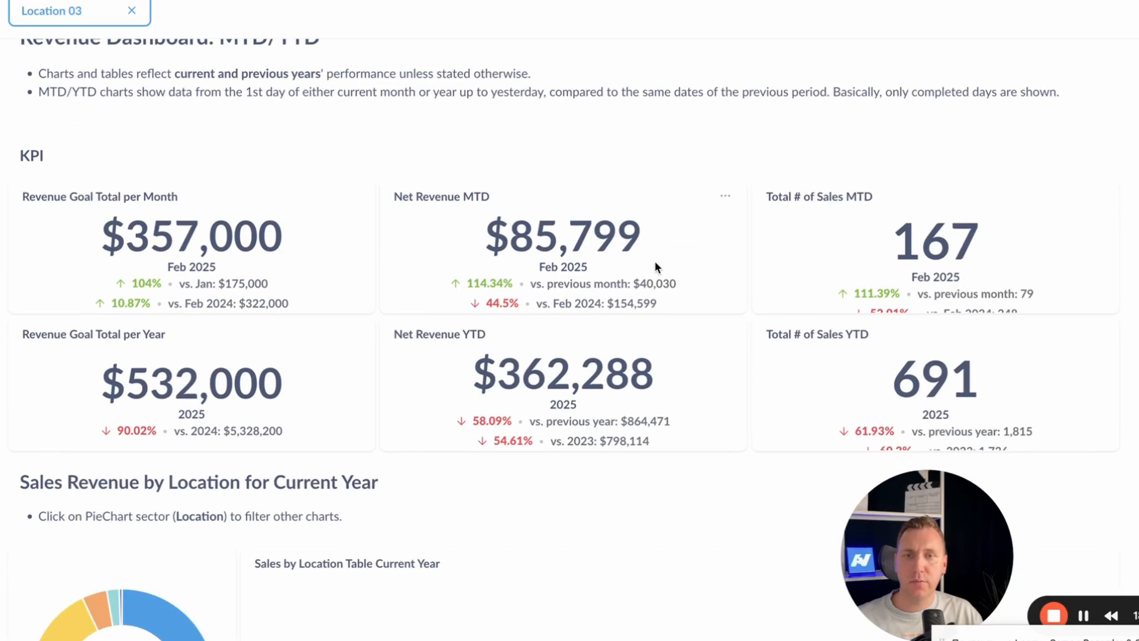
scroll(655, 267, down, 3)
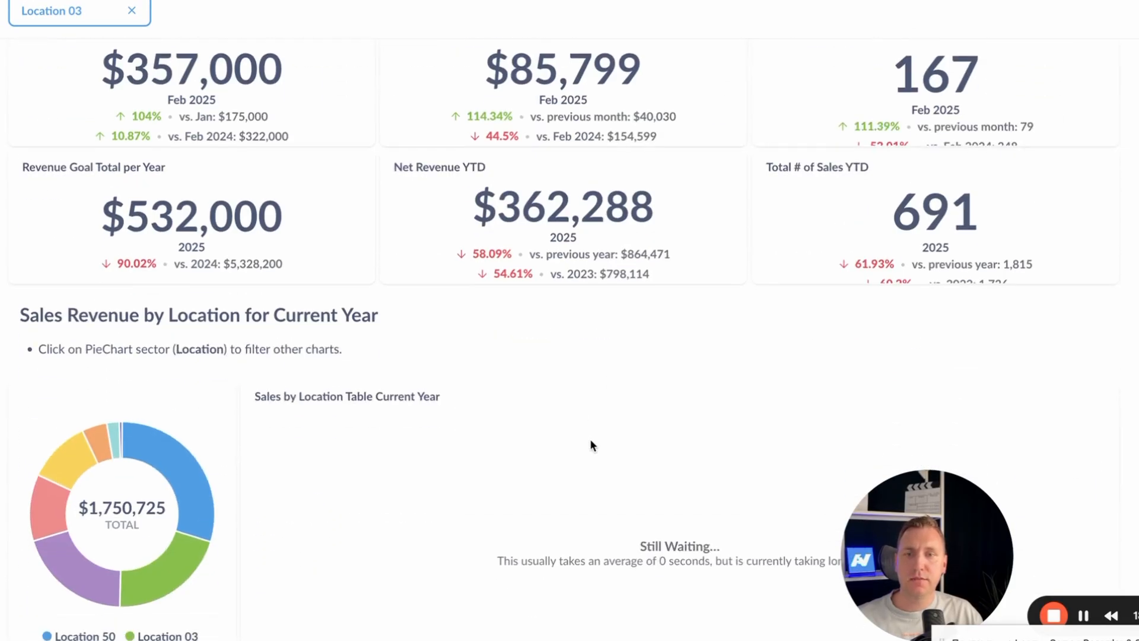
scroll(590, 444, up, 2)
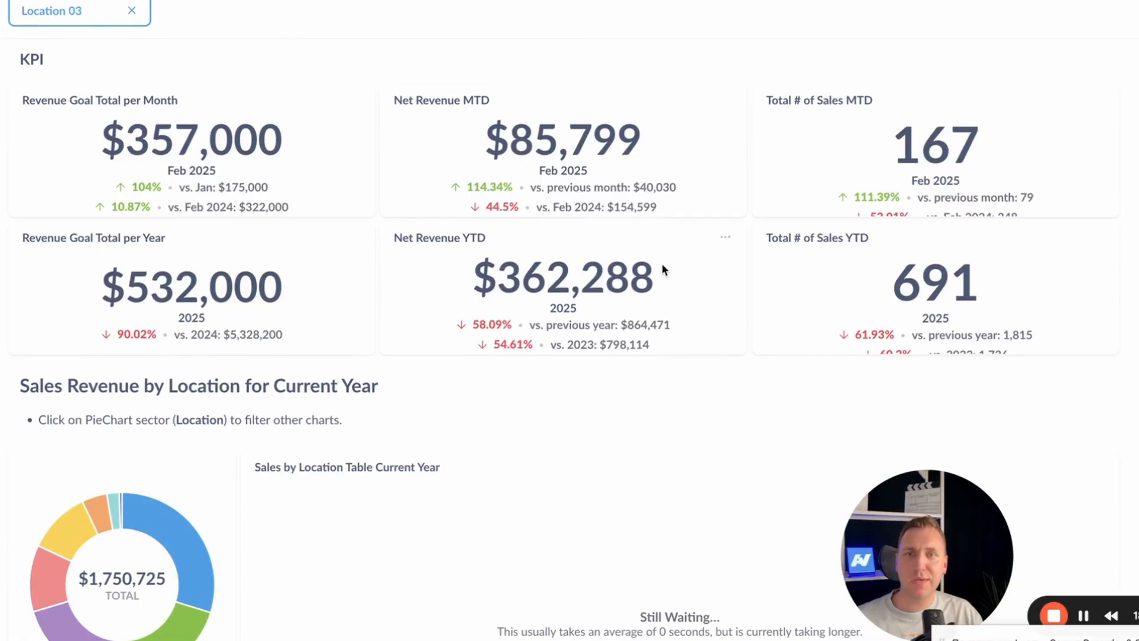
scroll(661, 262, up, 2)
scroll(667, 258, down, 12)
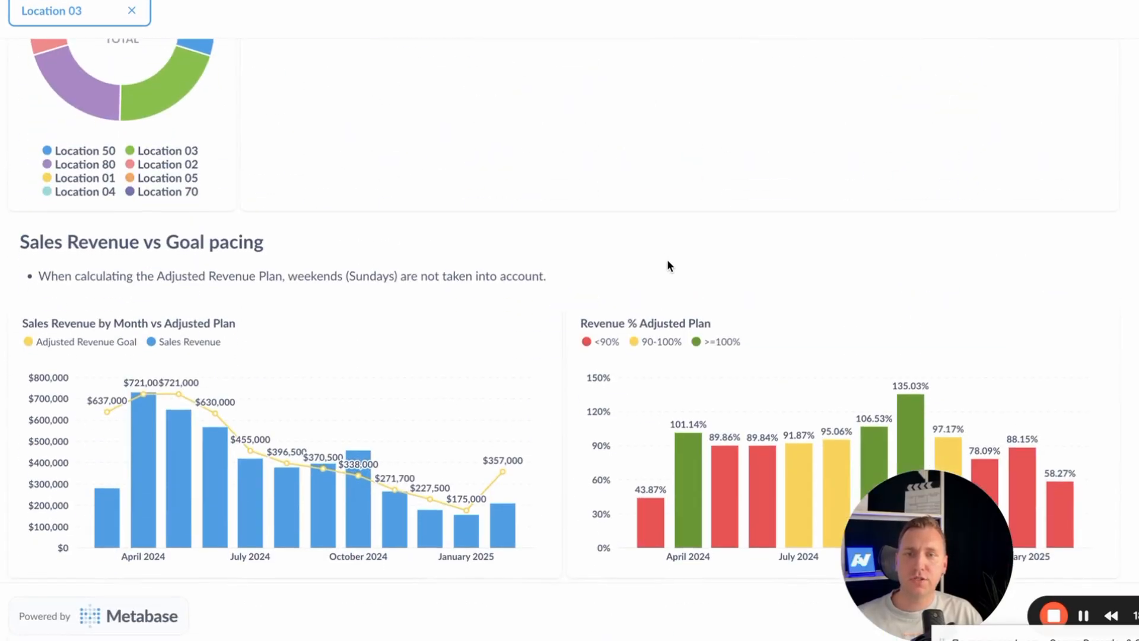
scroll(113, 68, up, 12)
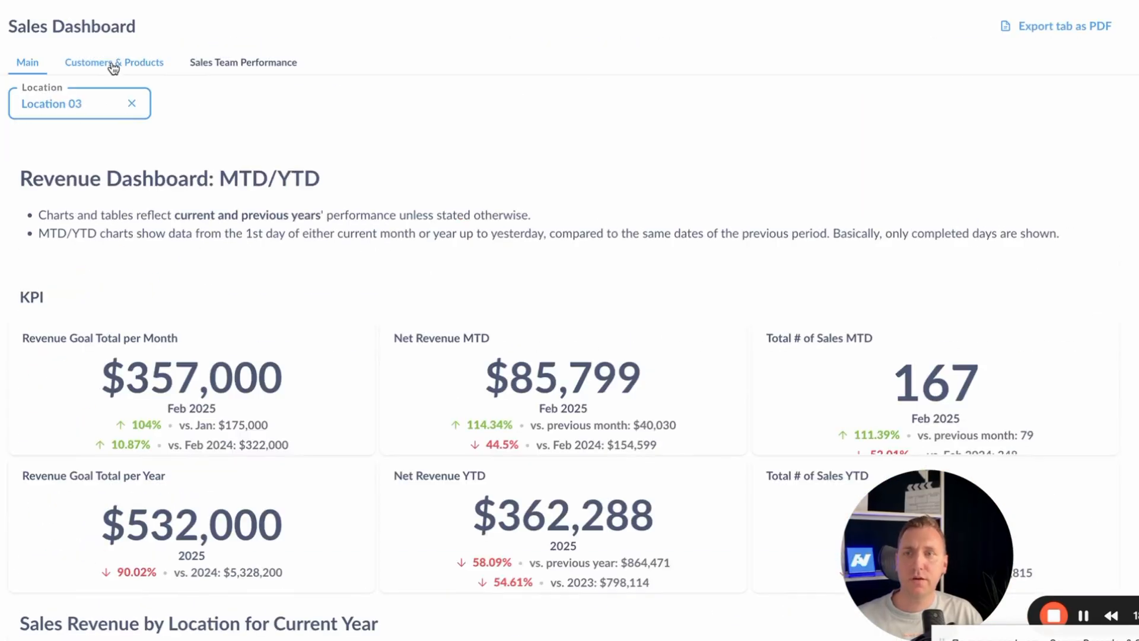
Switch to Customers & Products, clear the Location filter, and review the sales by customer class chart and customer table.
click(113, 66)
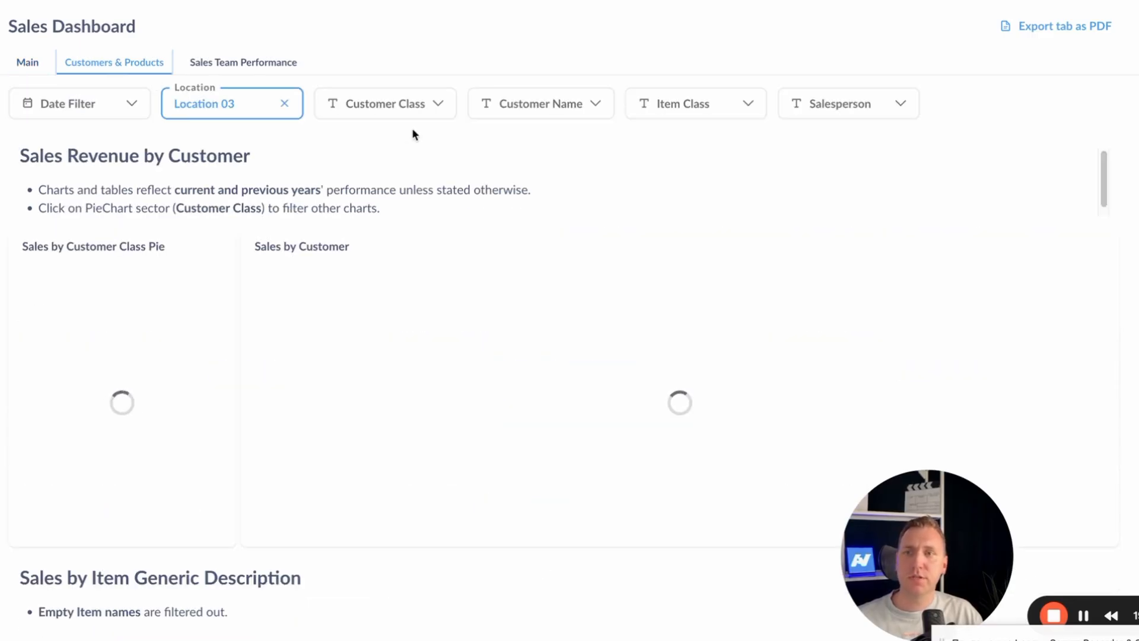
click(285, 104)
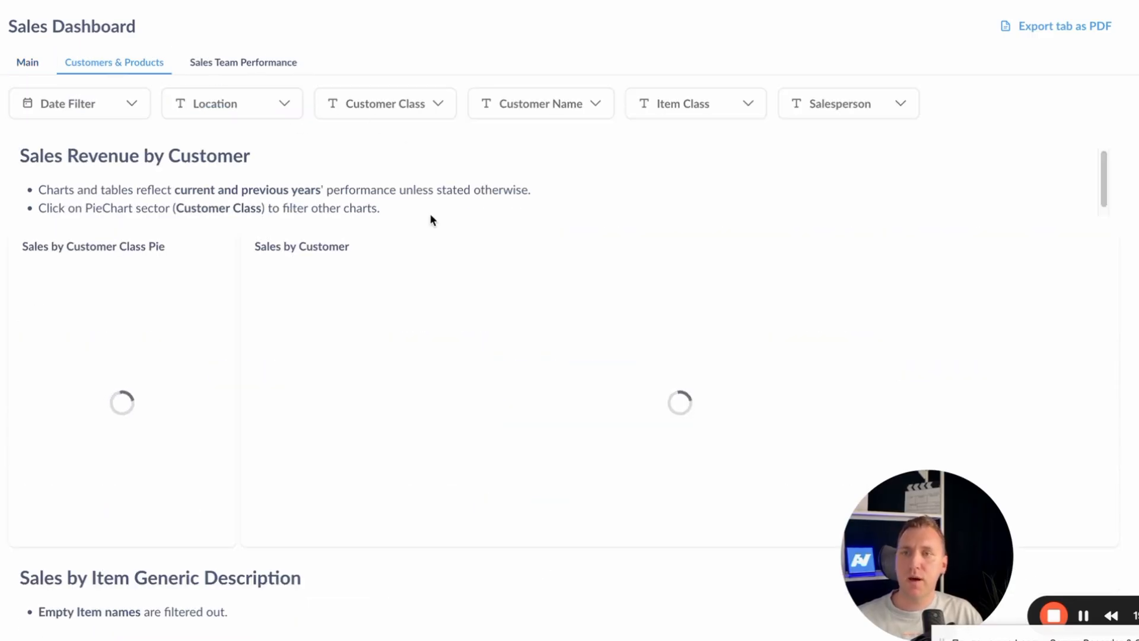
scroll(265, 394, down, 3)
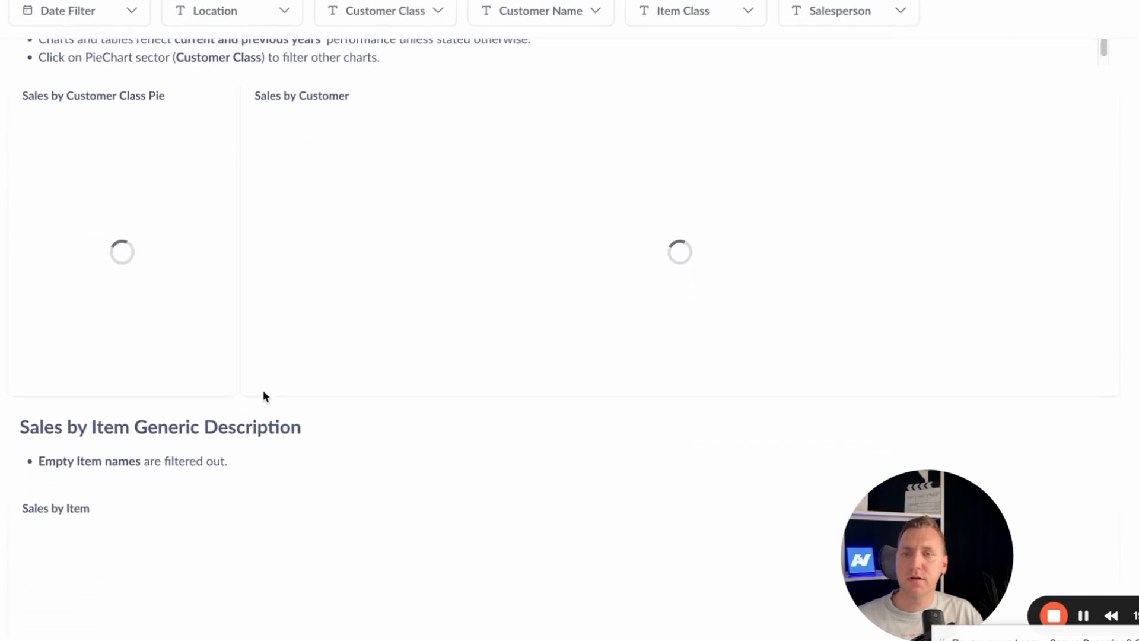
scroll(265, 394, up, 3)
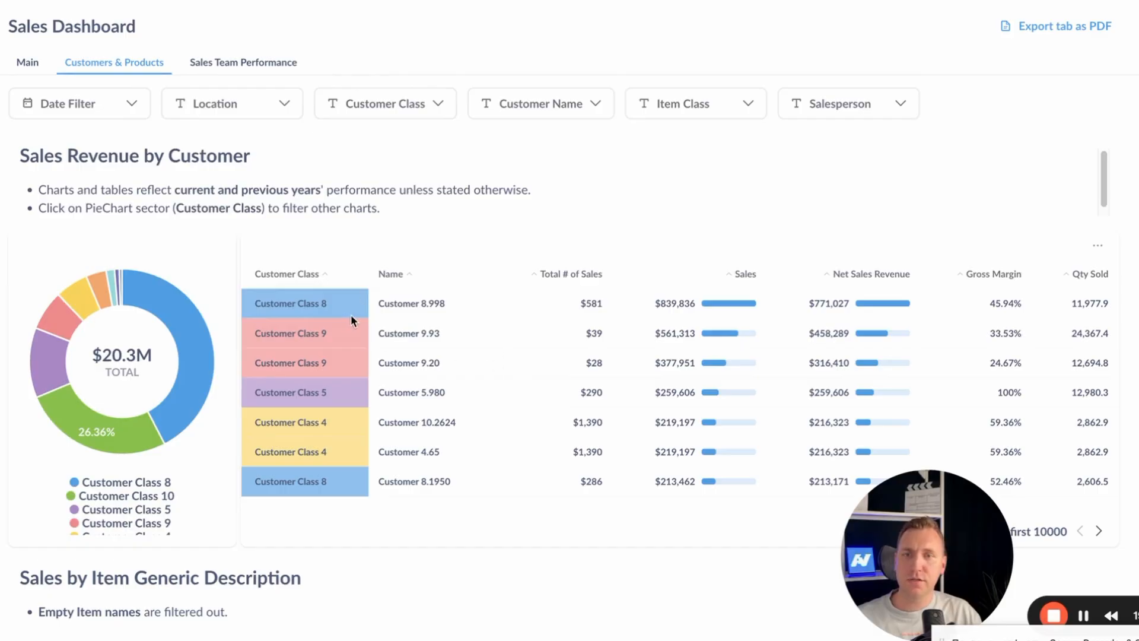
mouse_move(186, 339)
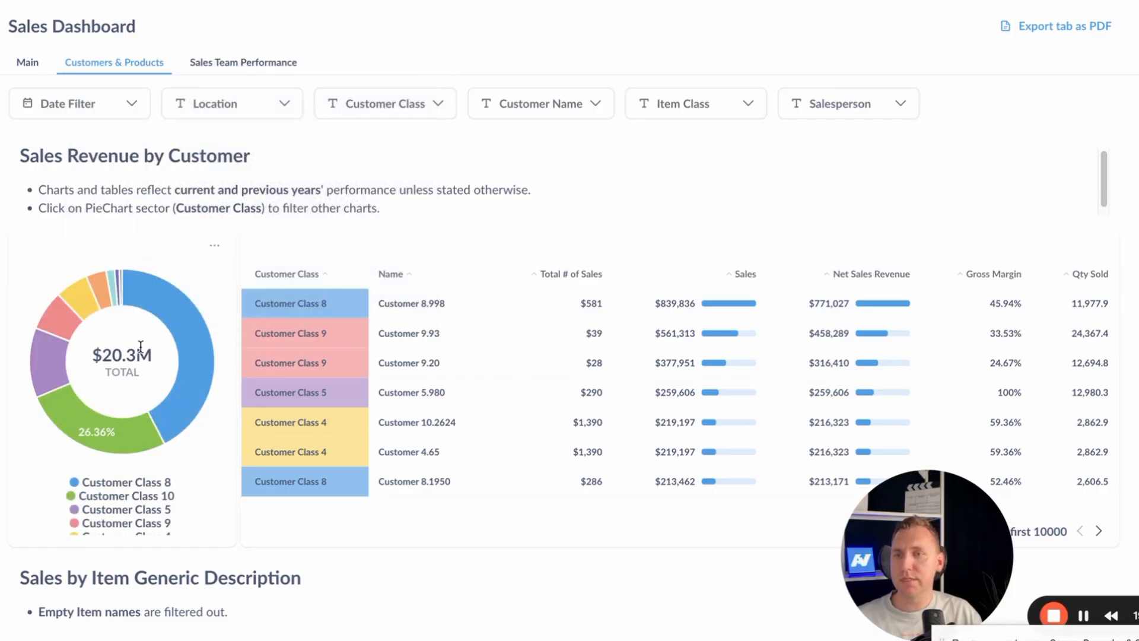
Collapse Category 1 and expand Category 11 in the Sales by Item Generic Description table.
scroll(172, 332, down, 2)
scroll(397, 428, down, 5)
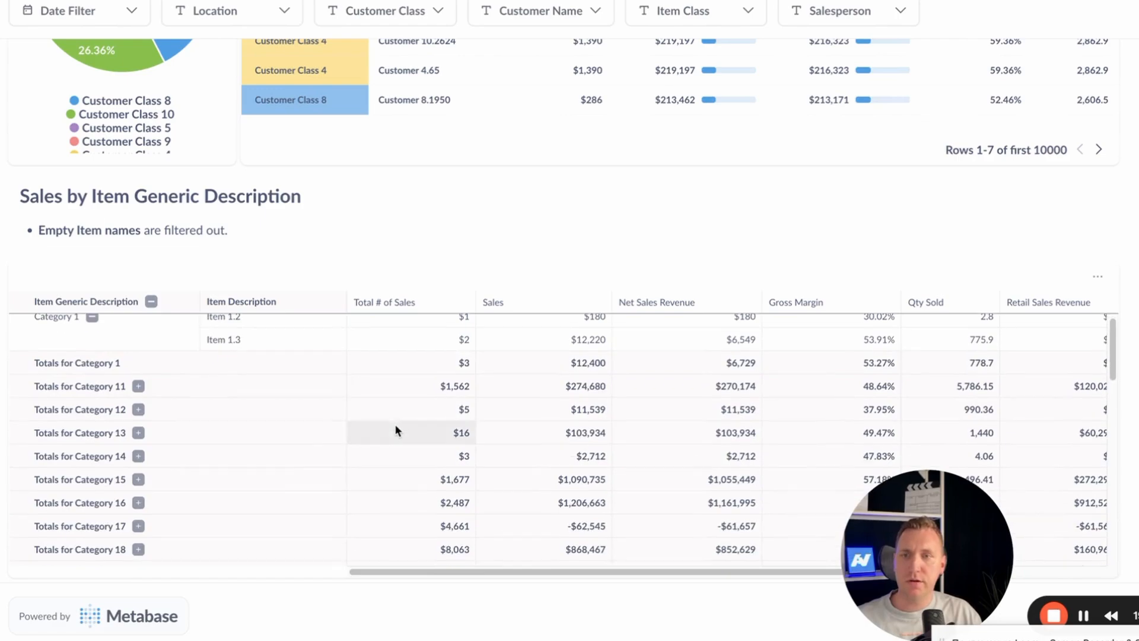
scroll(397, 428, up, 1)
click(92, 325)
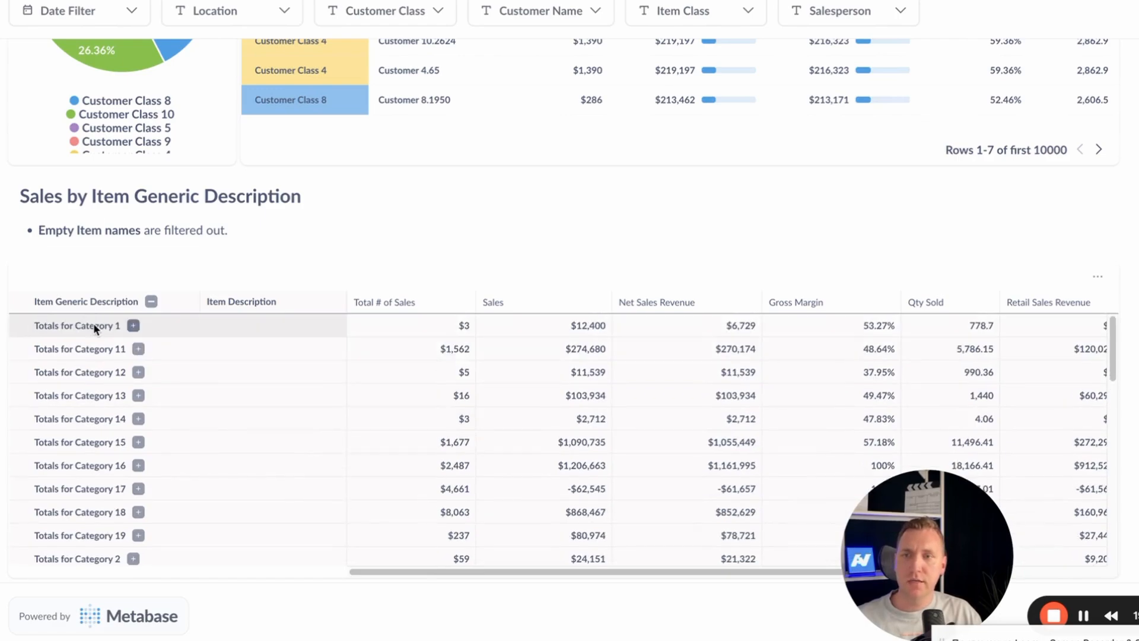
click(138, 350)
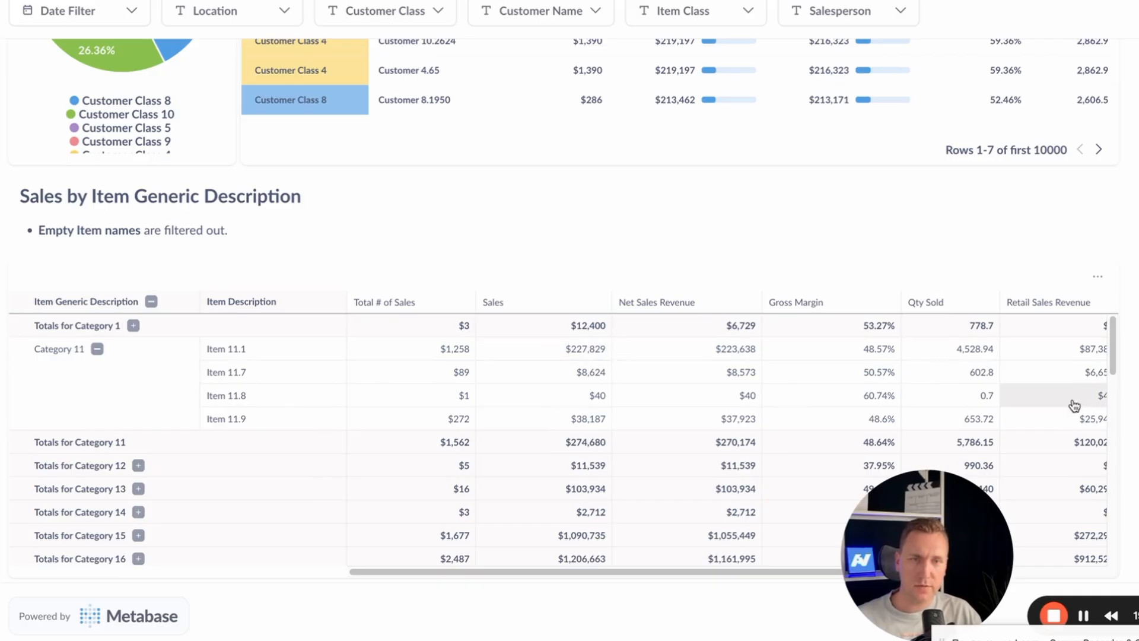
Open Sales Team Performance and examine its salesperson chart and table, KPI cards and monthly revenue comparison.
scroll(652, 379, up, 6)
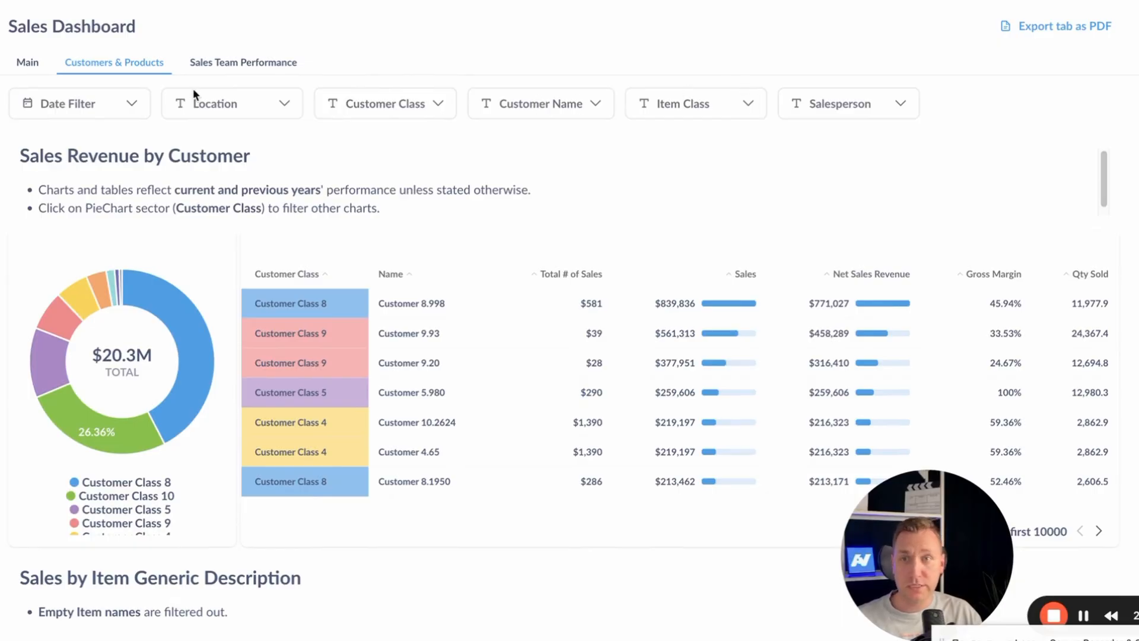
click(213, 70)
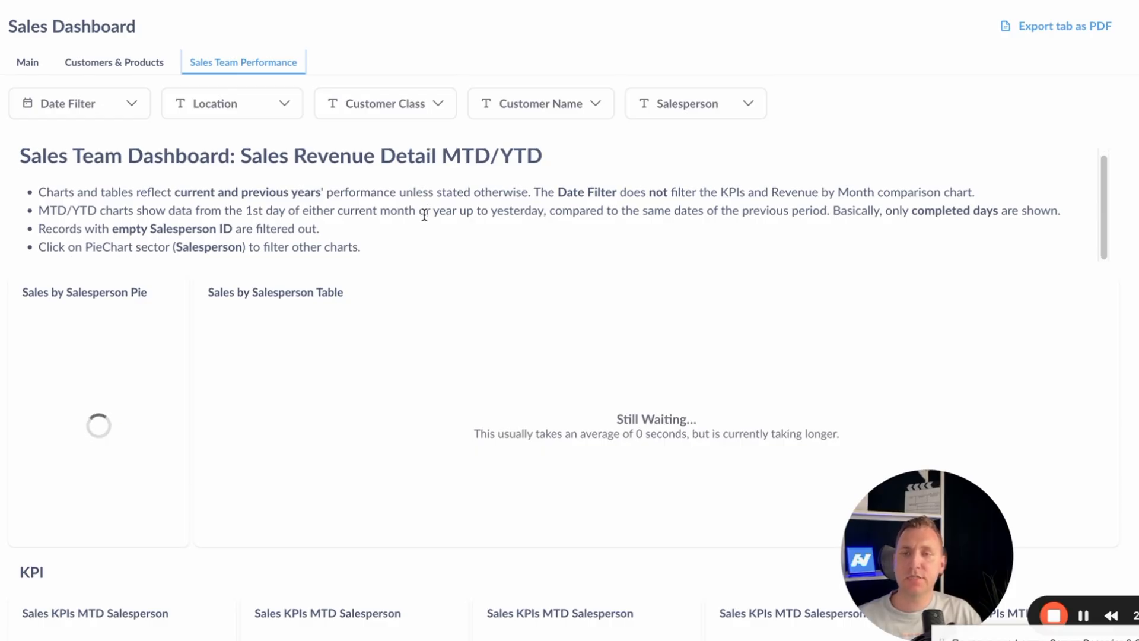
scroll(421, 294, down, 3)
scroll(419, 293, up, 2)
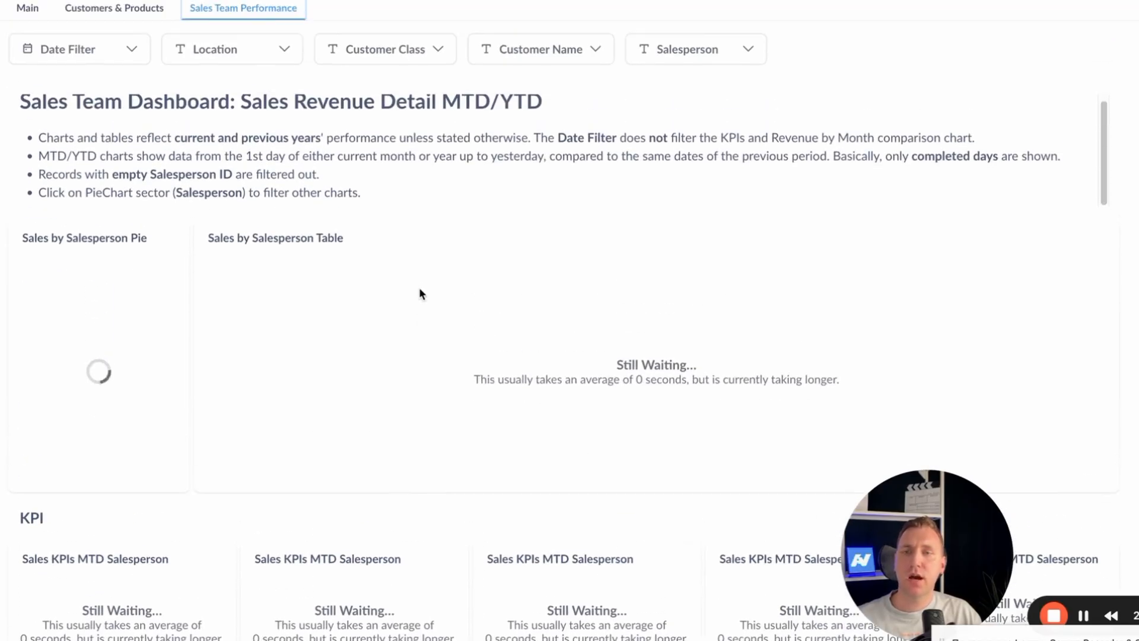
scroll(420, 293, down, 6)
scroll(419, 287, down, 2)
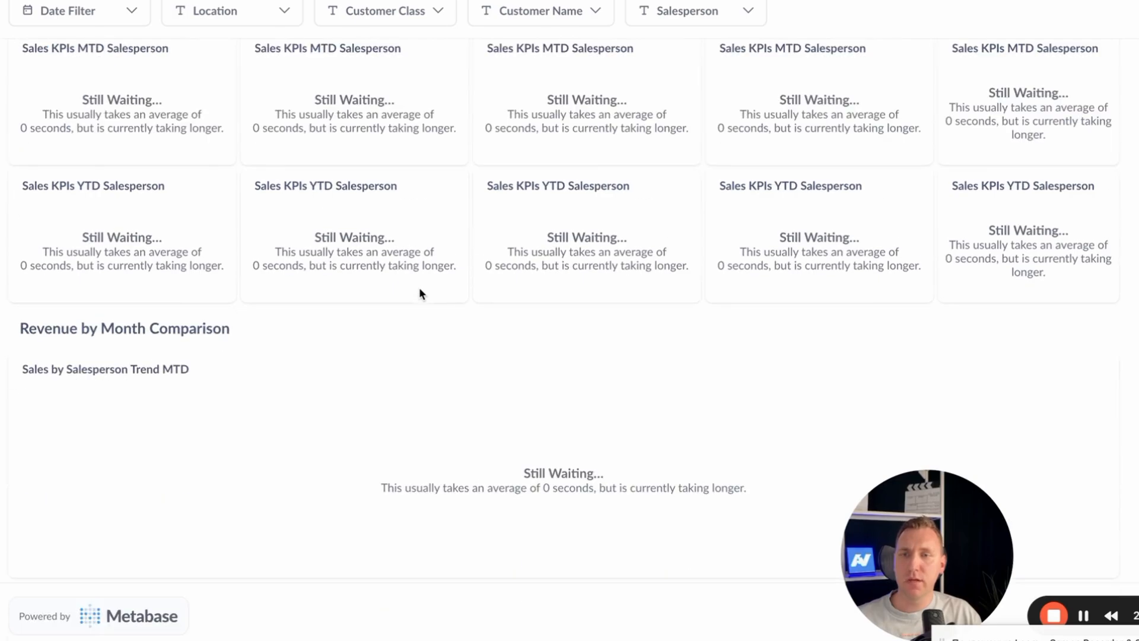
scroll(419, 287, up, 10)
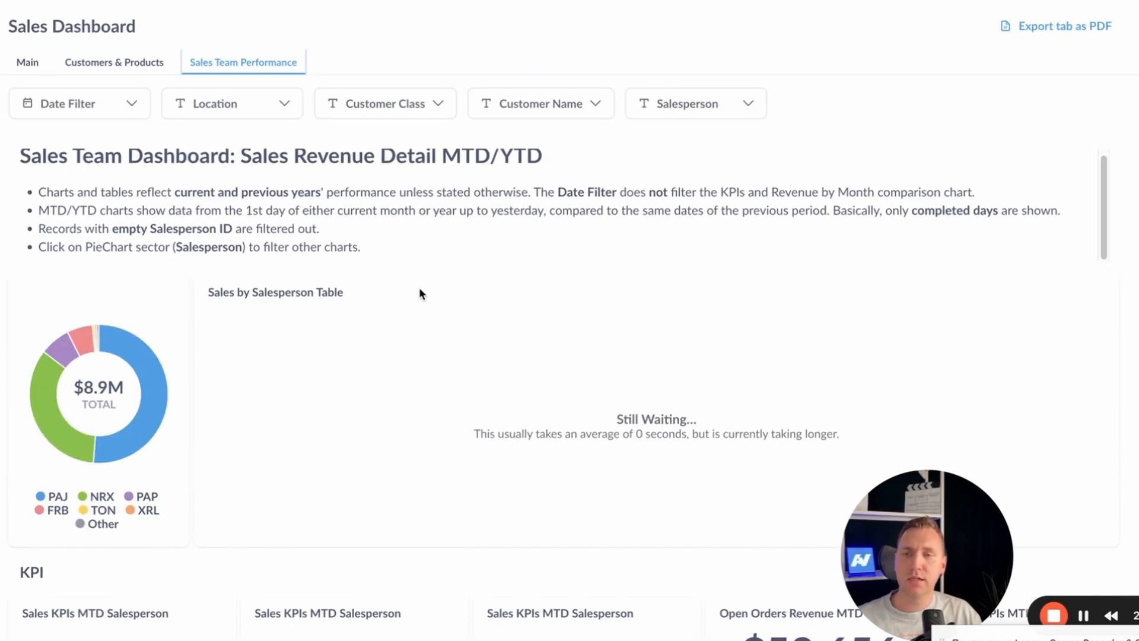
scroll(389, 220, down, 2)
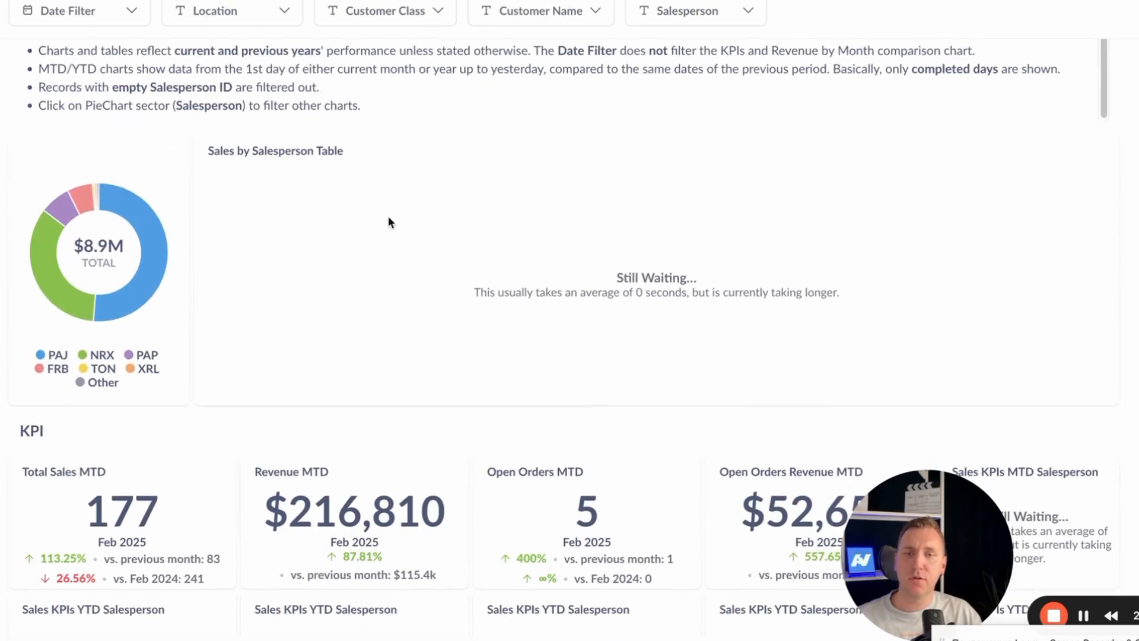
scroll(446, 396, down, 2)
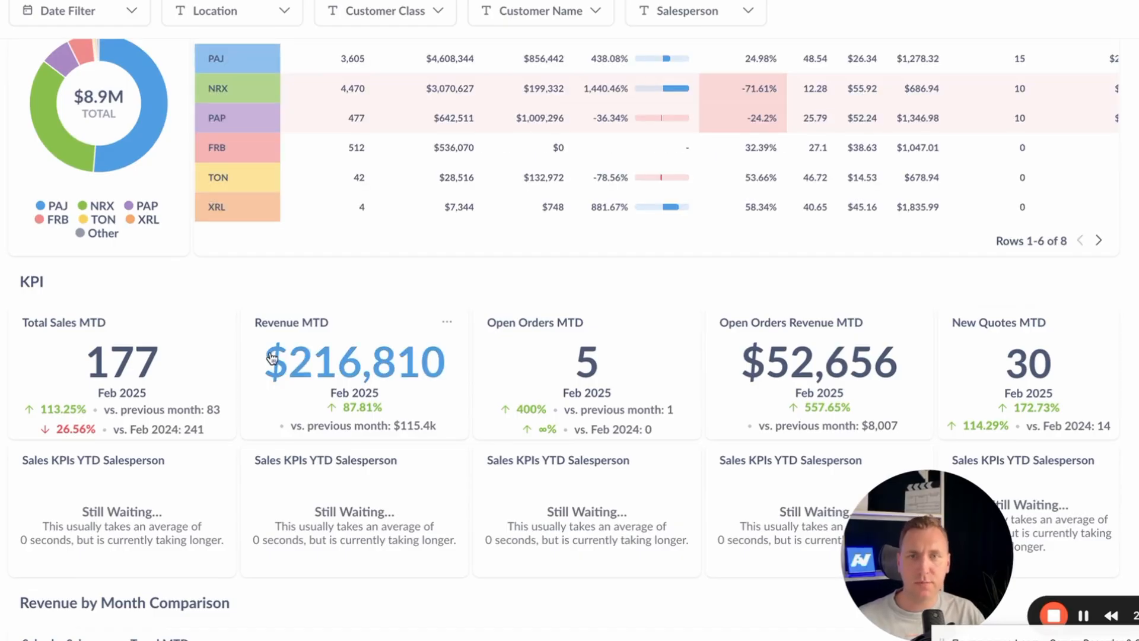
scroll(270, 352, up, 2)
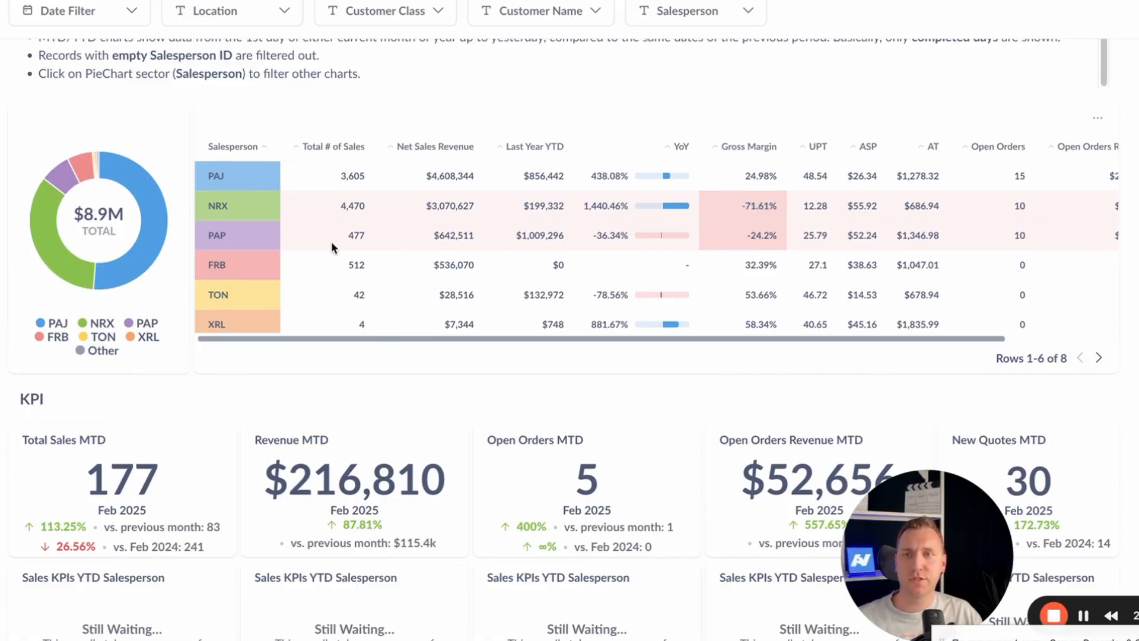
scroll(326, 237, down, 6)
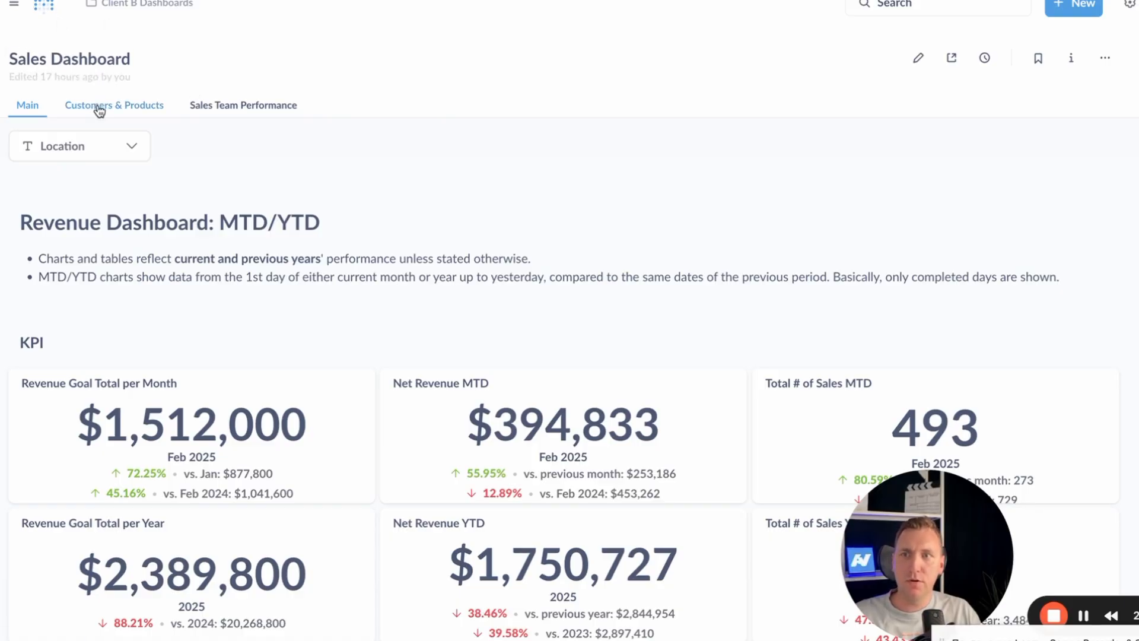
Open the Sales Revenue by Month vs Adjusted Plan question from the Main tab and inspect its July 2024 bar.
scroll(159, 266, down, 10)
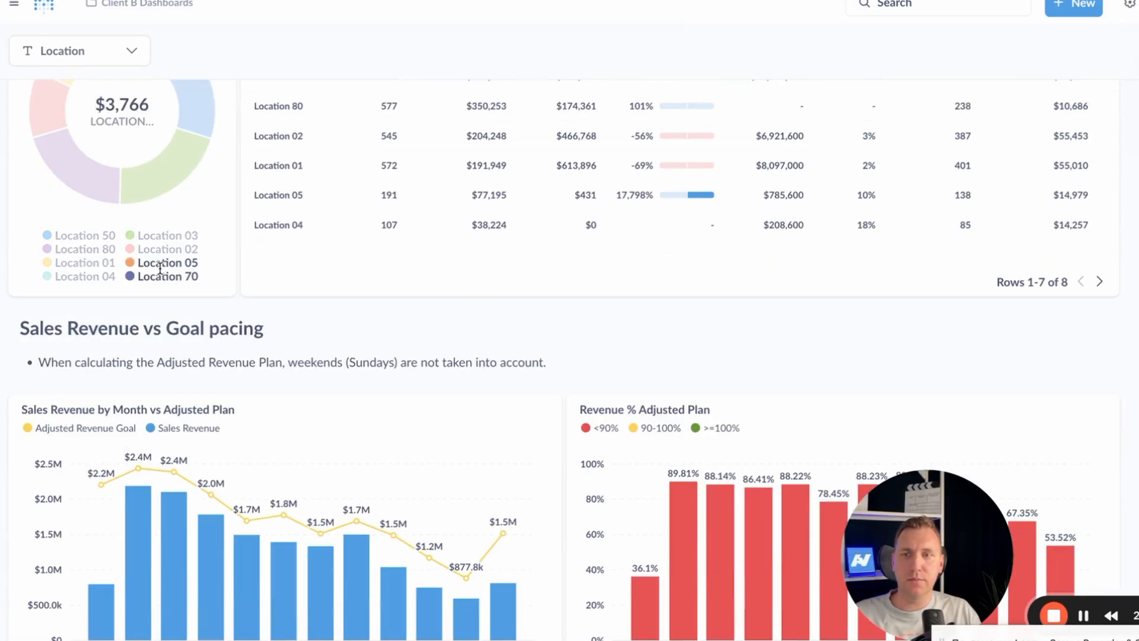
click(193, 412)
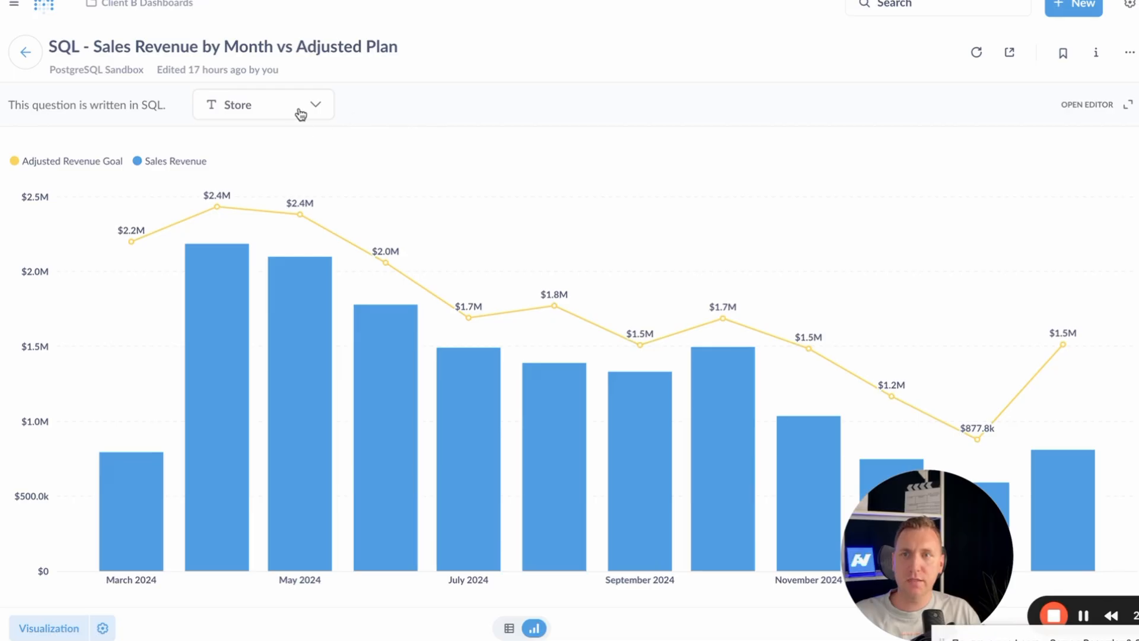
mouse_move(458, 379)
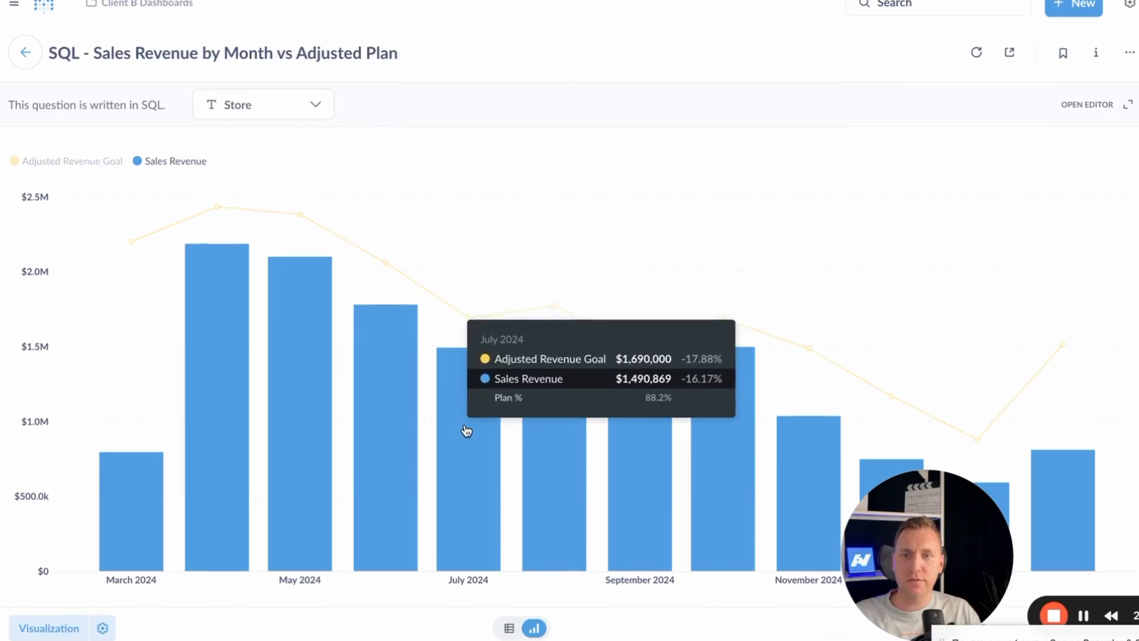
Open the SQL editor of the Sales Revenue by Month vs Adjusted Plan question and read through the whole query.
click(1100, 105)
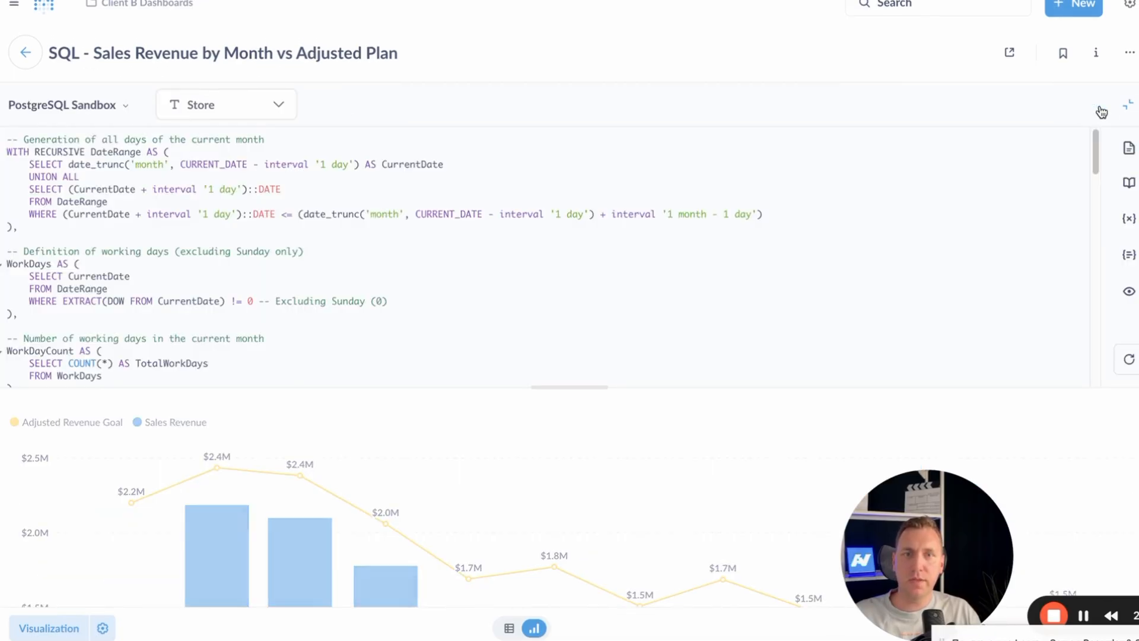
scroll(588, 181, down, 8)
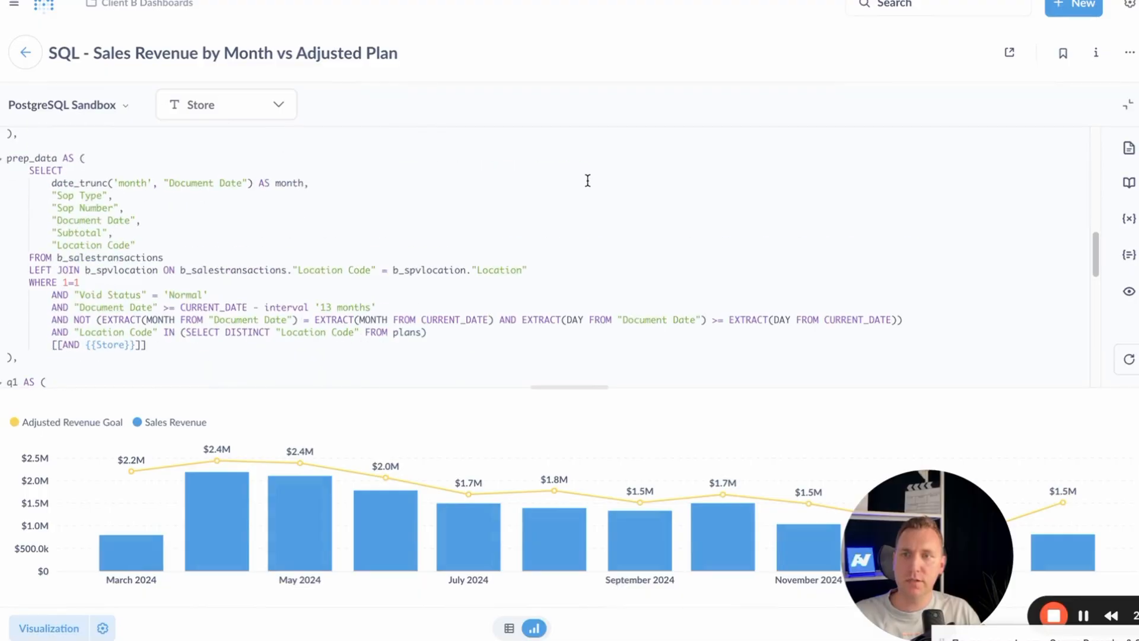
scroll(587, 180, down, 5)
scroll(588, 180, up, 15)
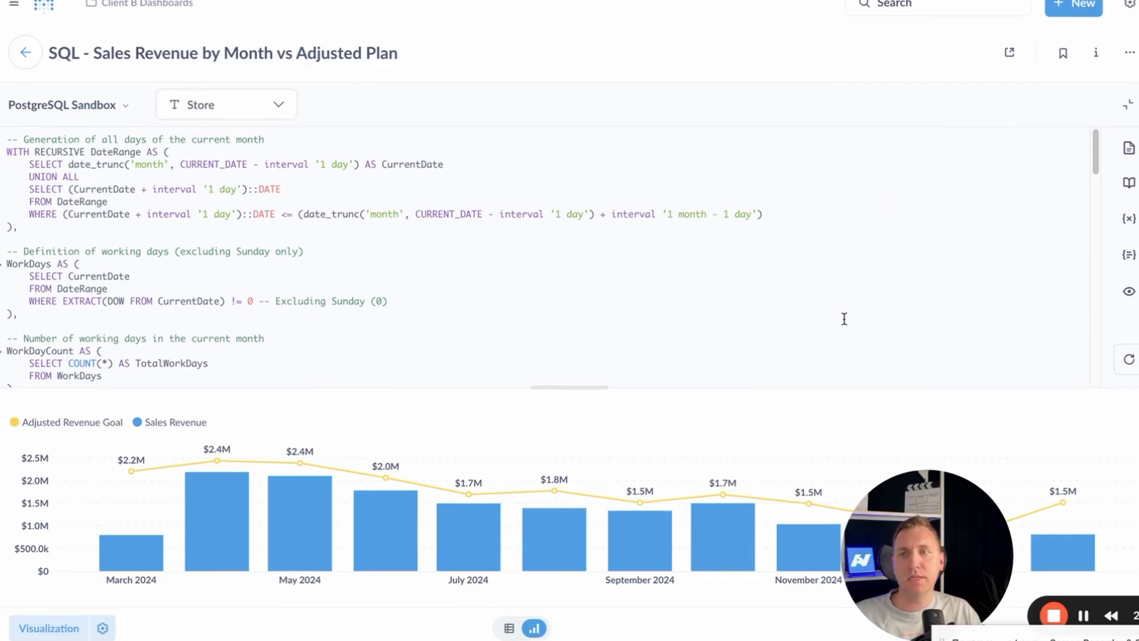
scroll(206, 238, down, 20)
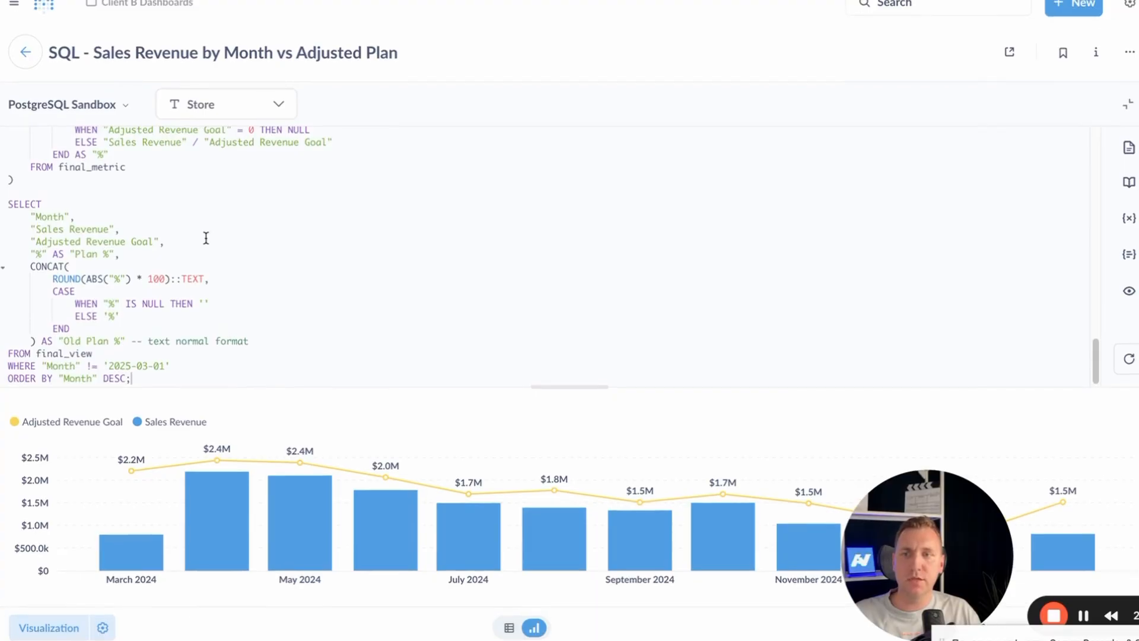
scroll(206, 238, up, 20)
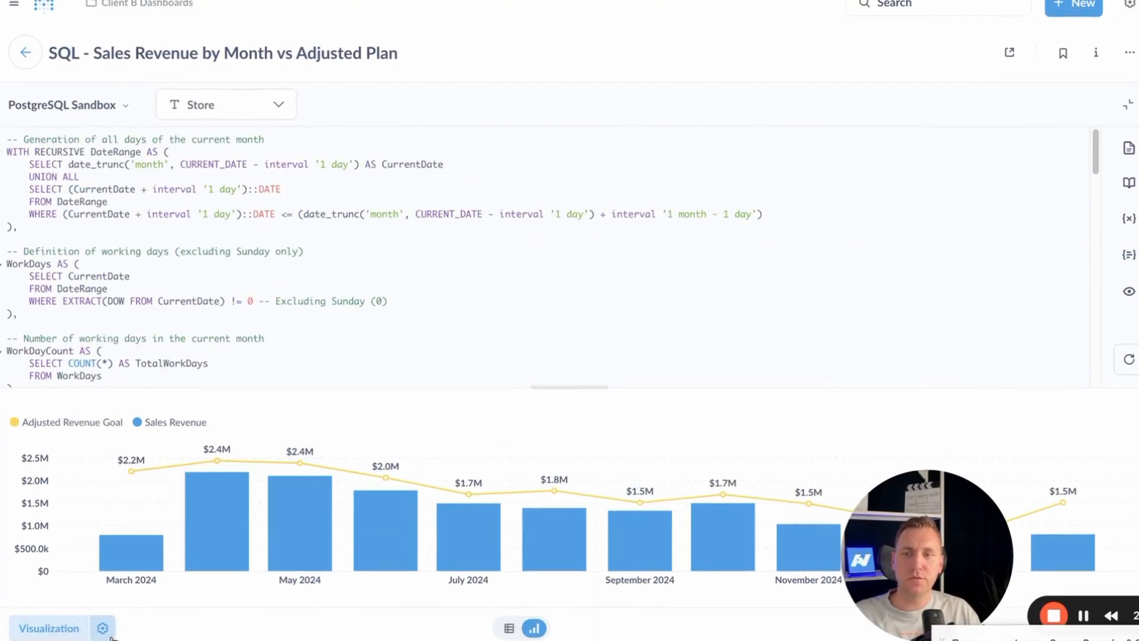
Return to the Sales Dashboard's Main tab and review the location breakdown and the Sales Revenue vs Goal pacing charts.
key(alt+Left)
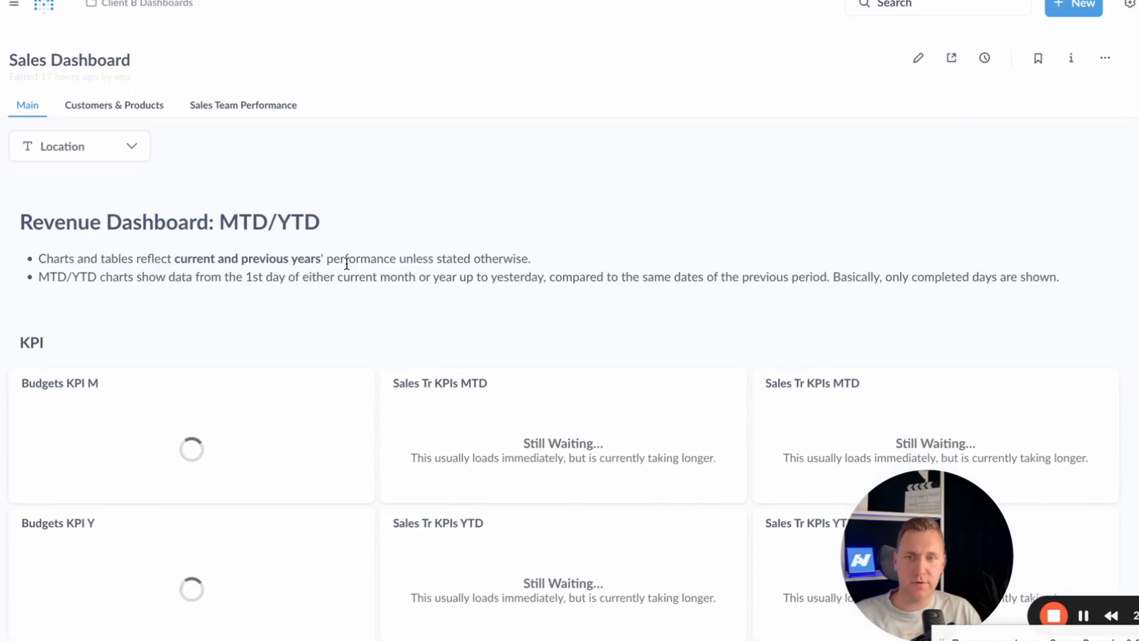
scroll(270, 328, down, 3)
scroll(264, 339, down, 10)
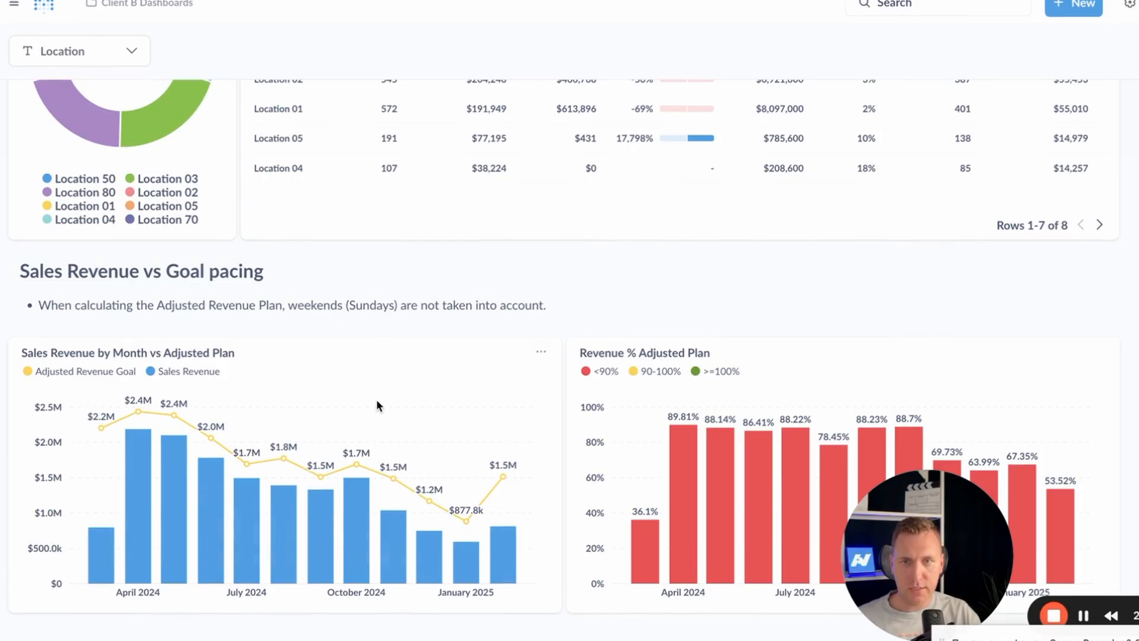
scroll(377, 404, up, 2)
scroll(377, 402, down, 2)
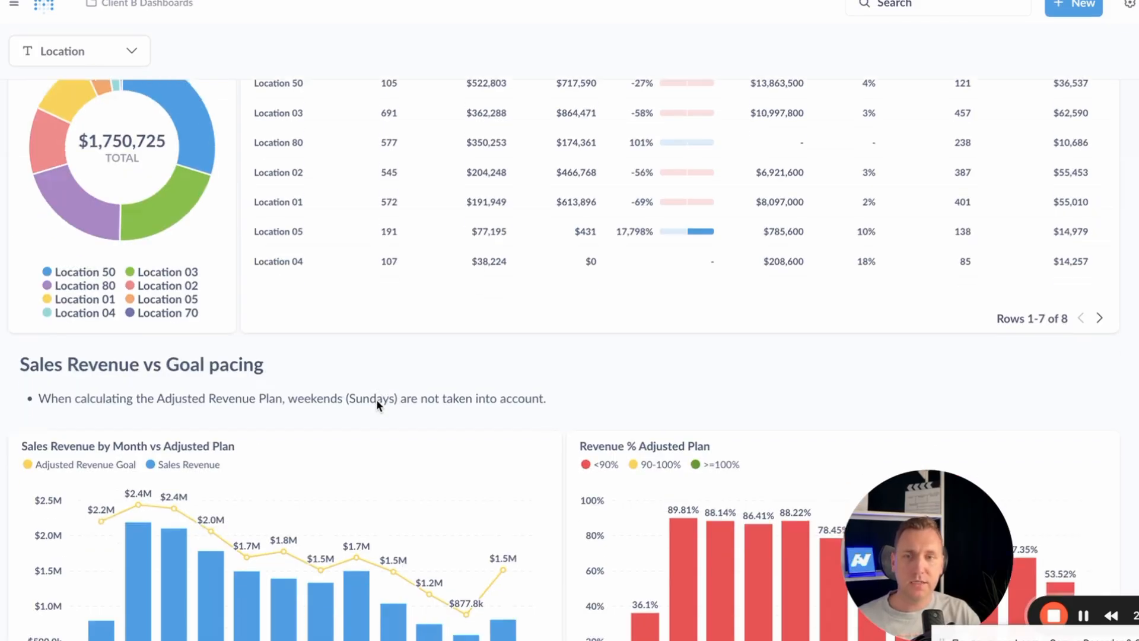